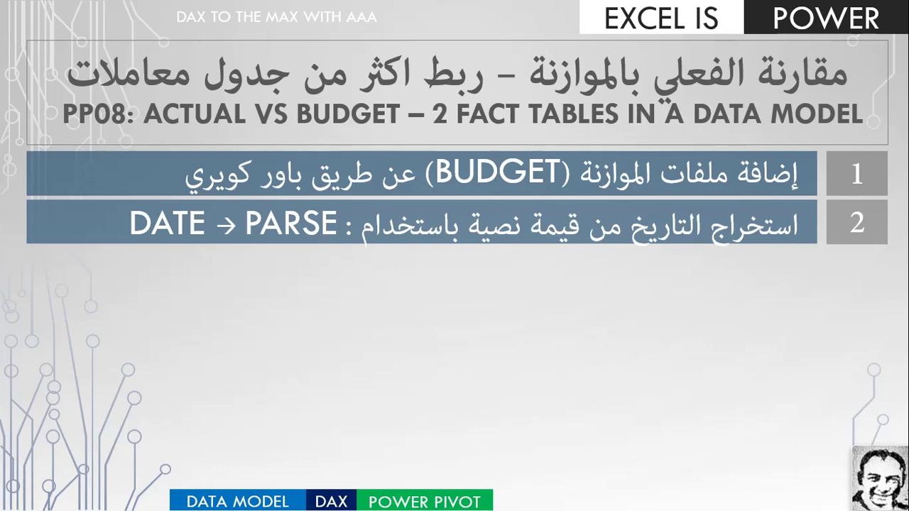
Step: Reveal the third agenda bullet on the slide before moving to the PP08 section
key(Right)
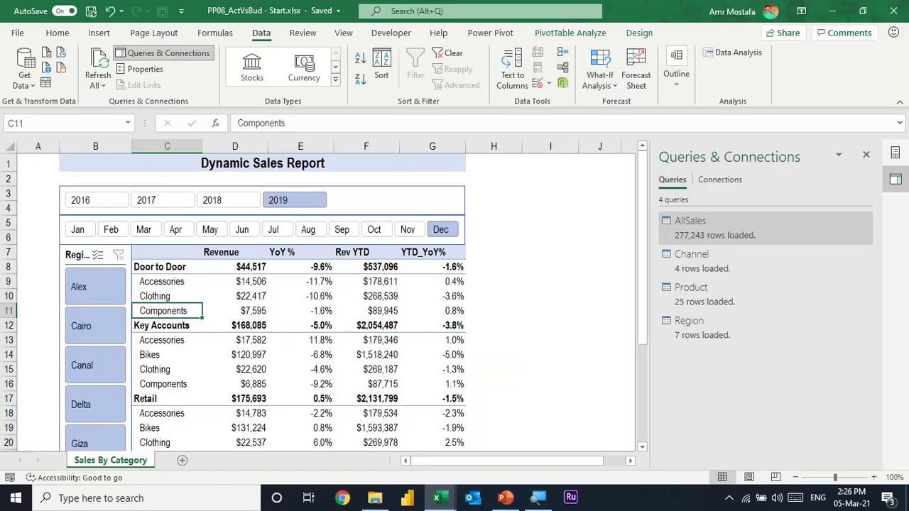
Step: Filter the Dynamic Sales Report to region Alex and Jul 2019, then switch to Power Pivot
click(249, 298)
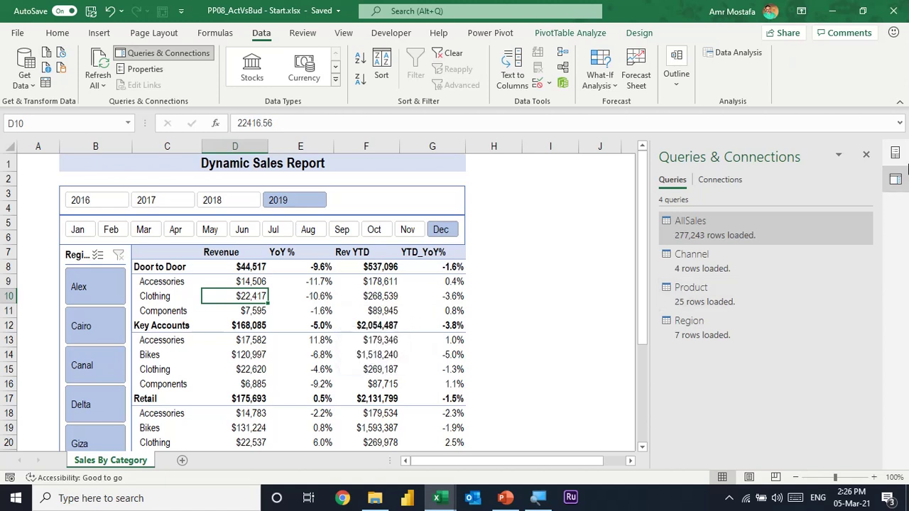
click(899, 154)
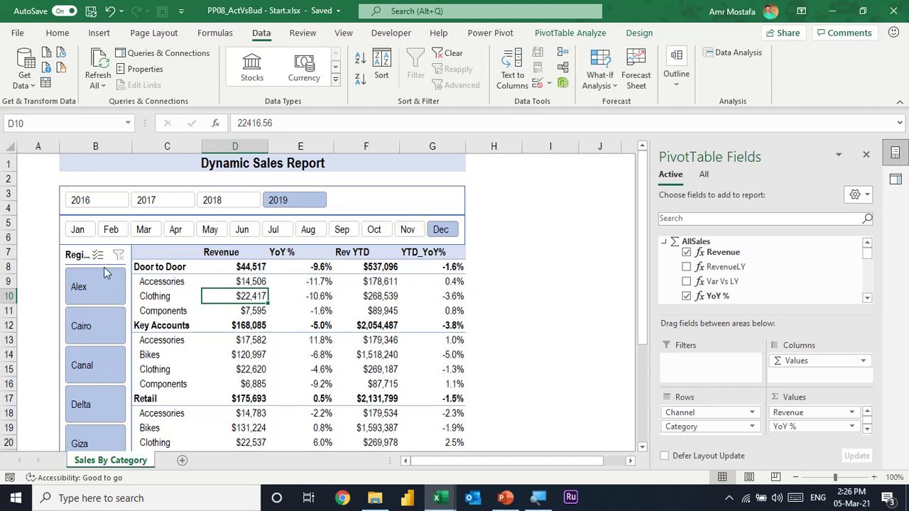
click(75, 292)
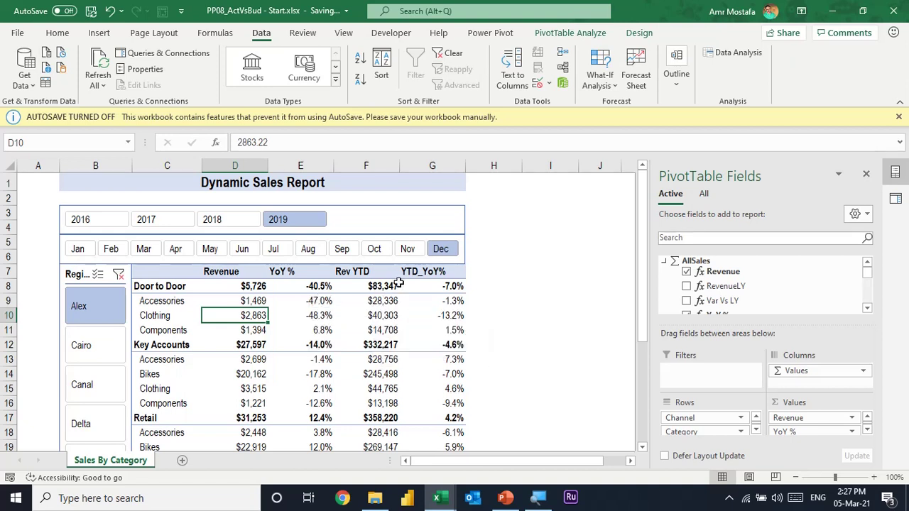
click(281, 254)
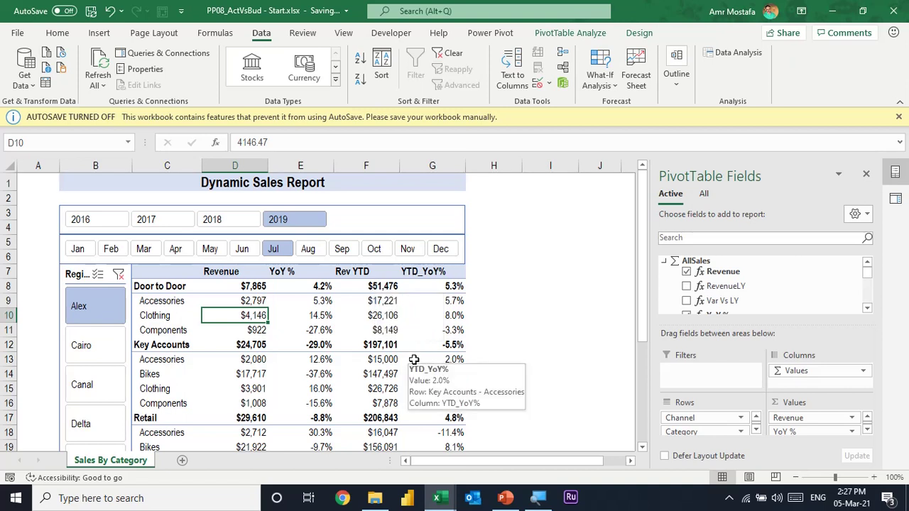
mouse_move(433, 359)
key(alt+Tab)
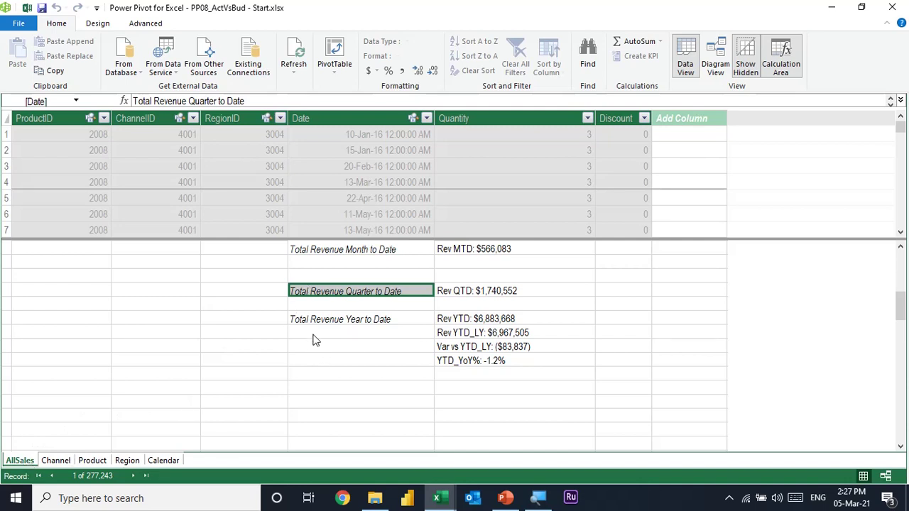
Step: Switch Power Pivot to Diagram View, showing AllSales linked to Product, Channel, Calendar and Region
click(389, 319)
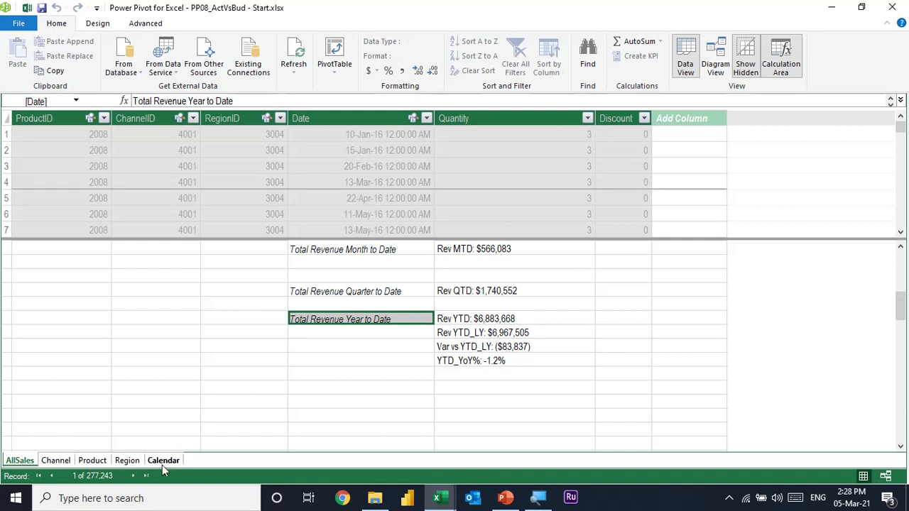
click(716, 68)
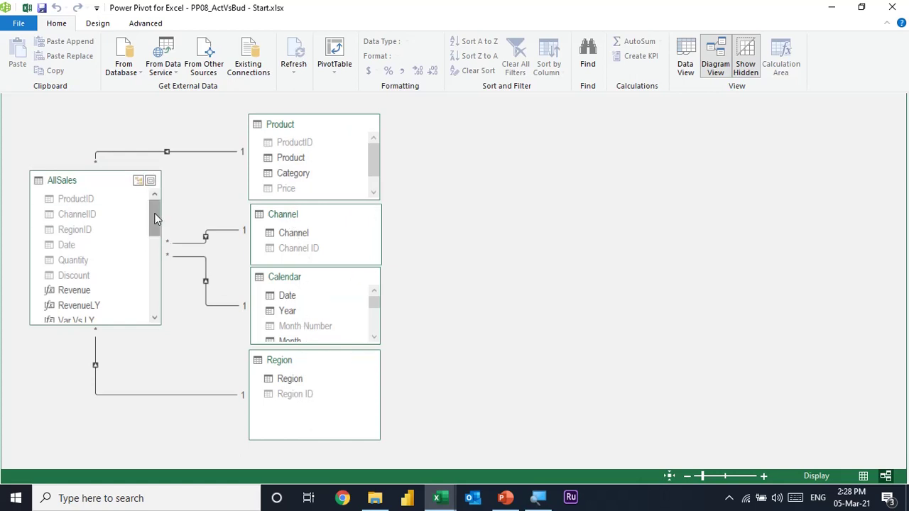
Step: Inspect the Product table's Product and Category fields in the diagram, then close Power Pivot
mouse_move(155, 217)
mouse_down()
mouse_move(161, 269)
mouse_move(169, 203)
mouse_up()
click(309, 161)
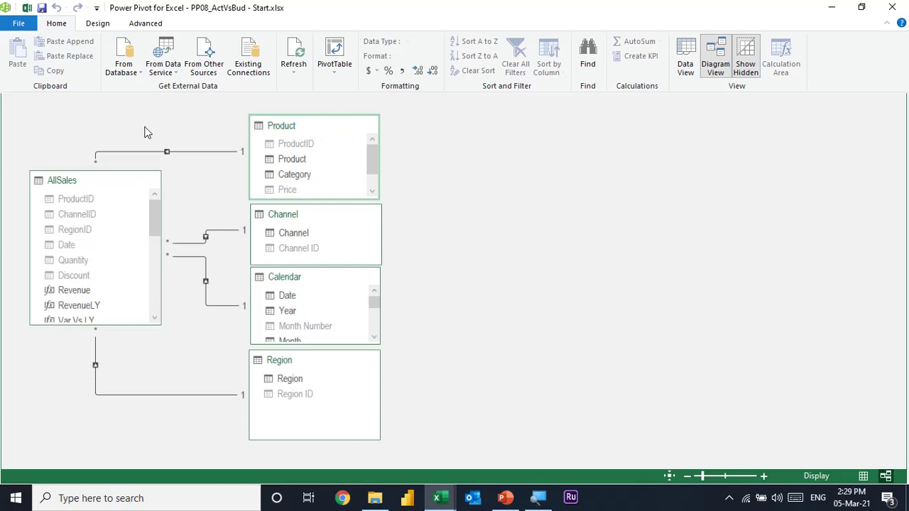
click(305, 159)
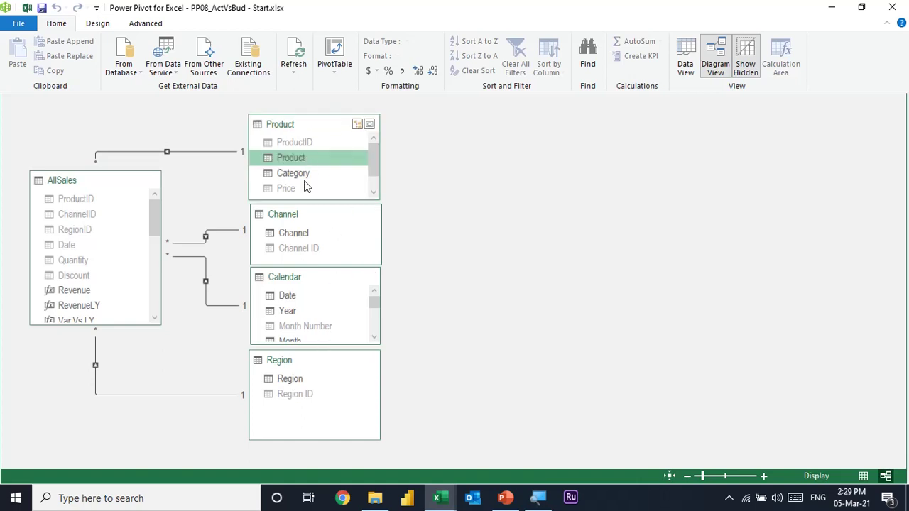
click(304, 174)
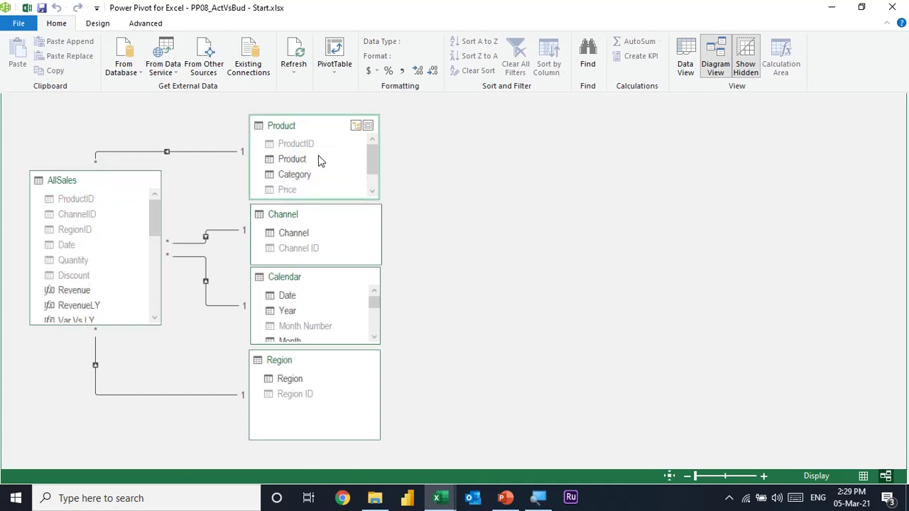
click(297, 159)
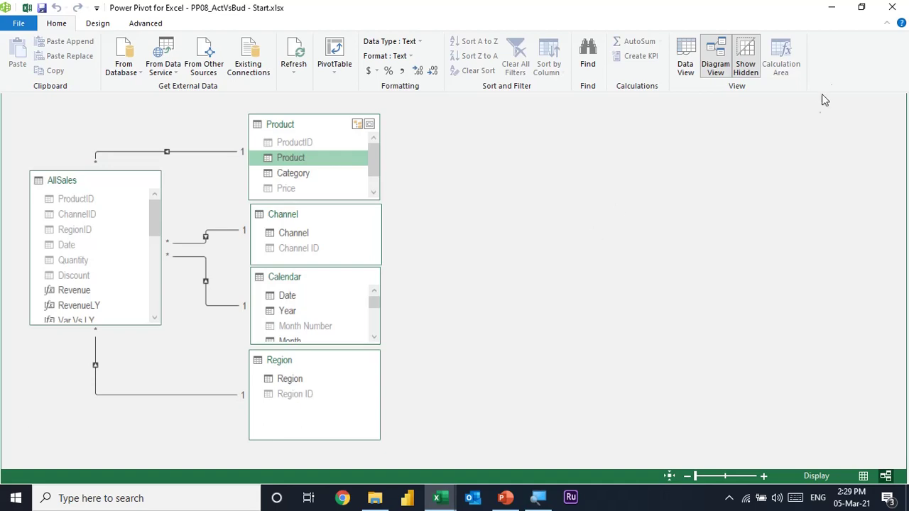
click(892, 7)
click(153, 203)
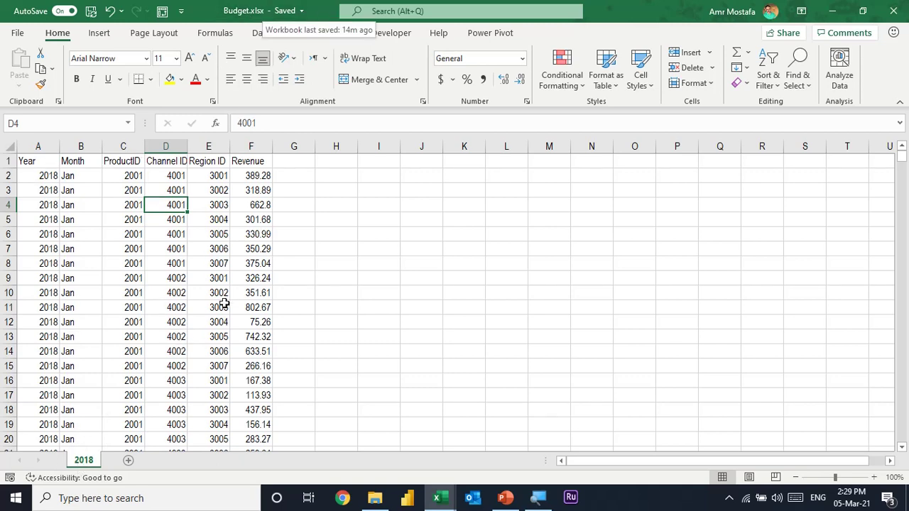
Step: Review the Year and Month columns of the Budget 2018 sheet, noting 2018 in A2
click(34, 163)
click(77, 160)
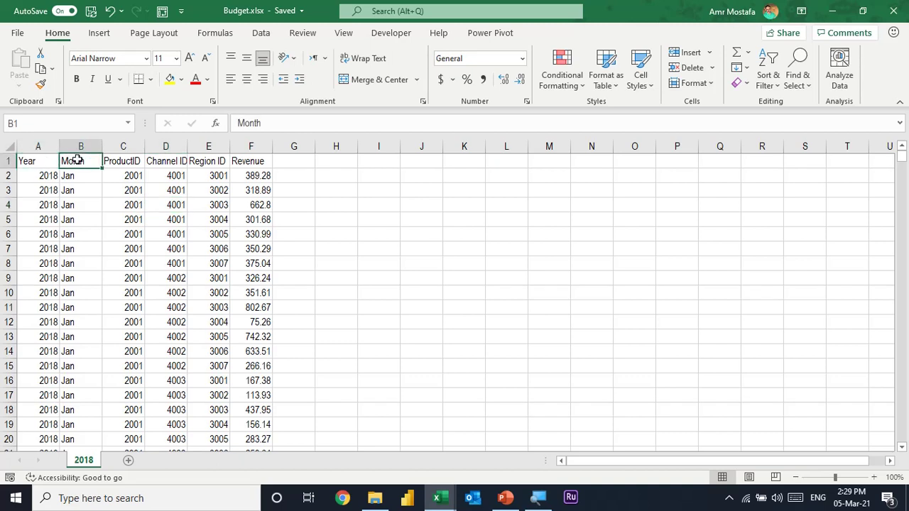
click(84, 175)
click(44, 172)
click(73, 176)
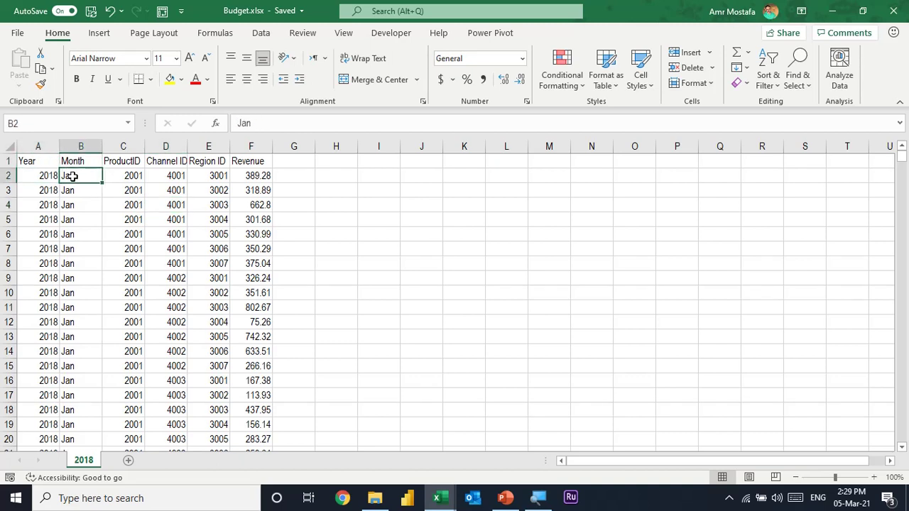
click(47, 172)
click(73, 175)
click(44, 175)
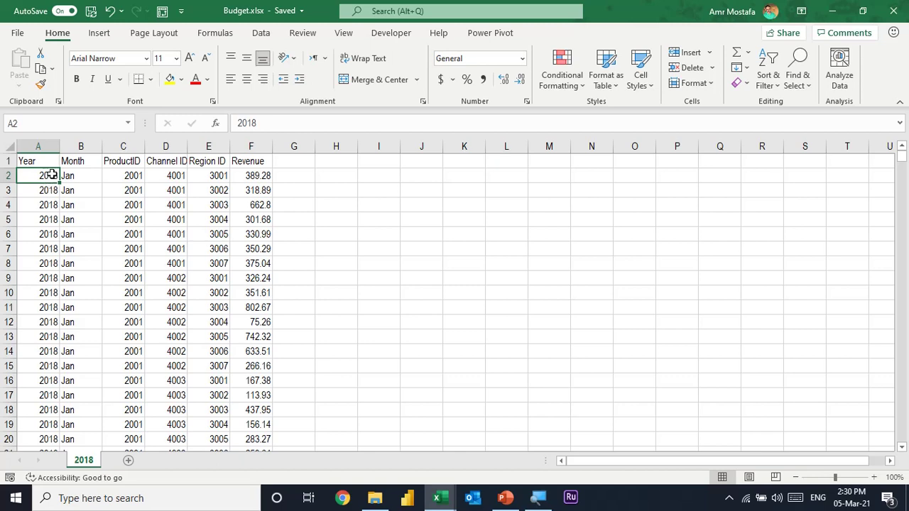
Step: Walk through the first budget record A2:F2 (Jan, Channel 4001, revenue 389.28), then close Budget.xlsx
click(78, 173)
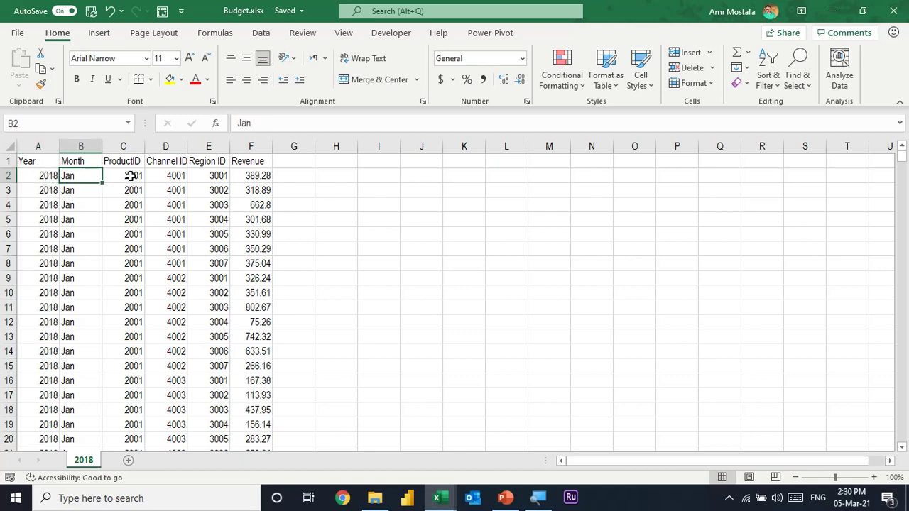
click(132, 178)
click(166, 178)
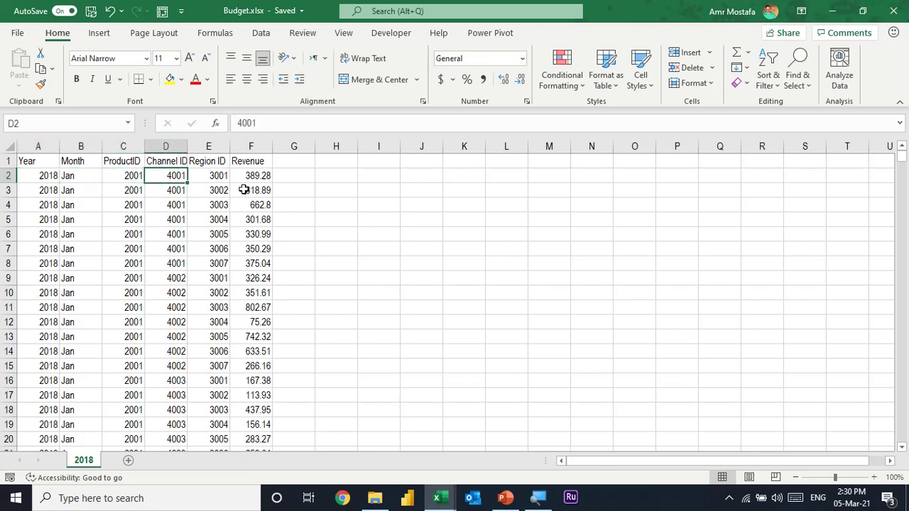
click(219, 178)
click(252, 175)
drag(36, 175, 251, 175)
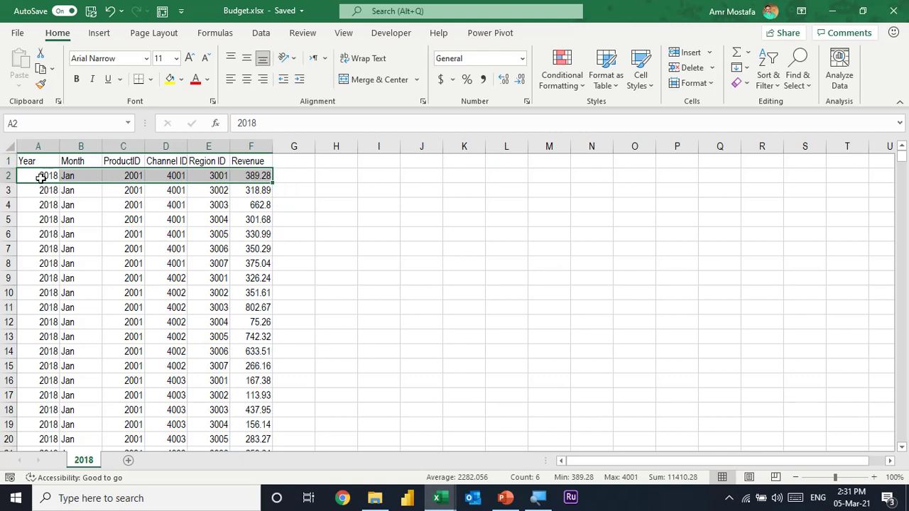
click(41, 178)
click(67, 176)
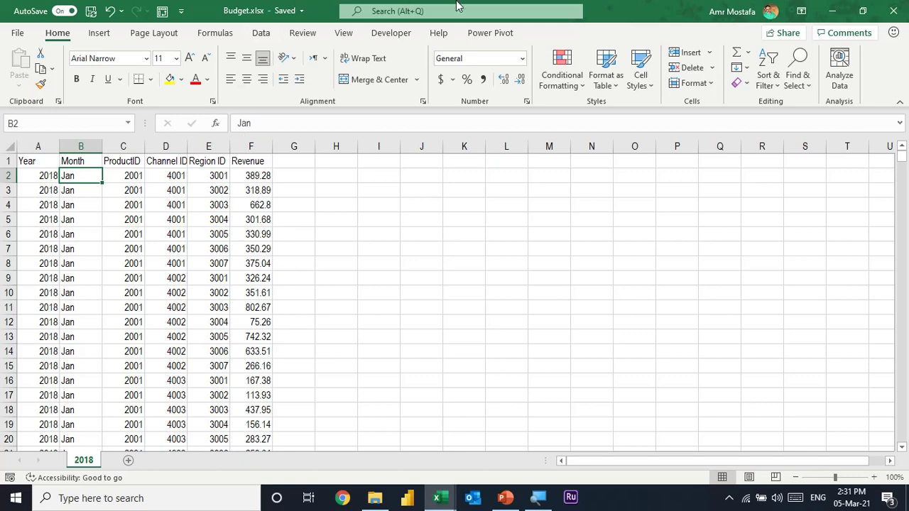
click(899, 13)
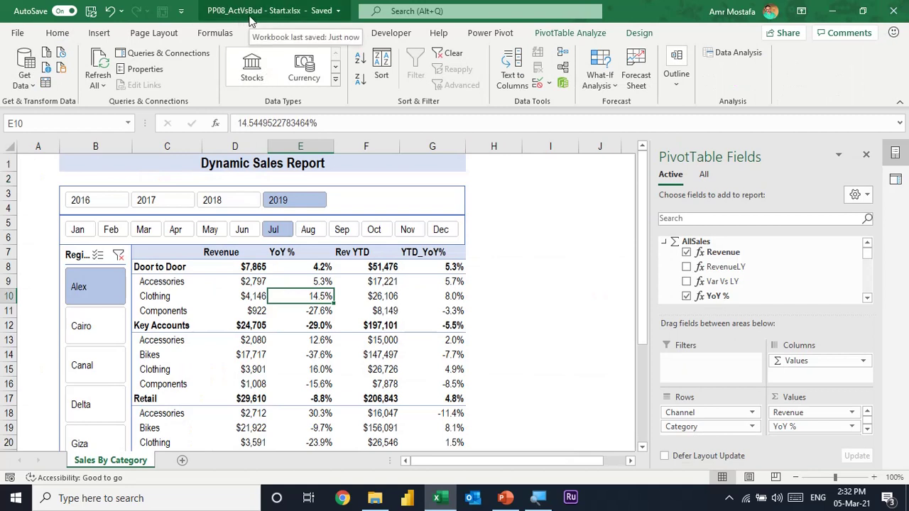
Step: Start importing the Budget.xlsx file as an Excel workbook data source
click(255, 296)
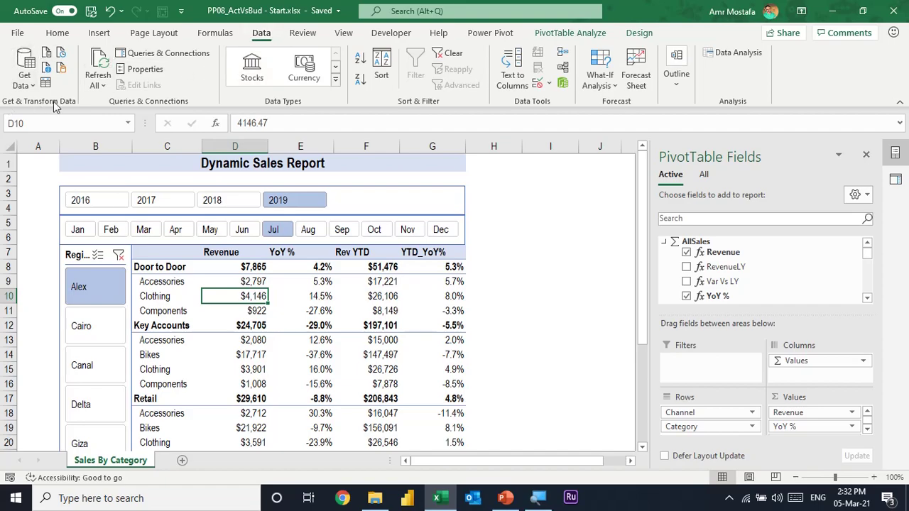
click(36, 87)
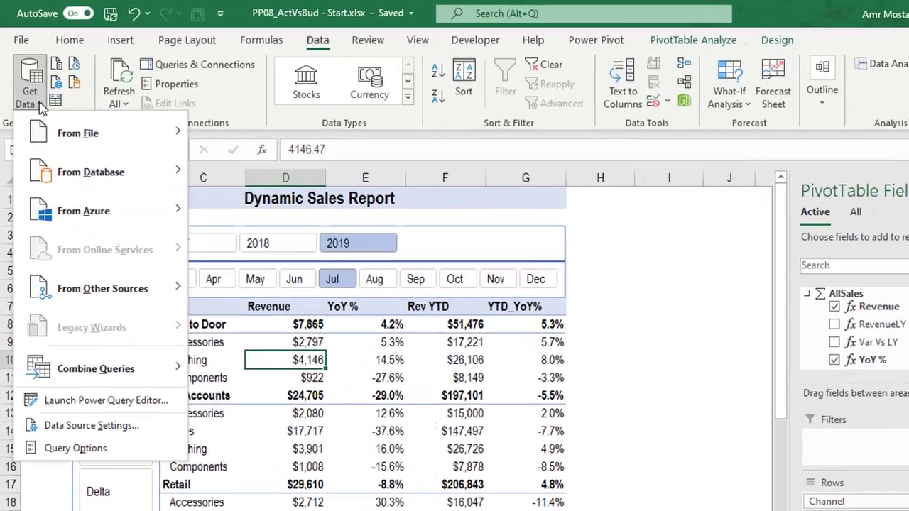
mouse_move(78, 133)
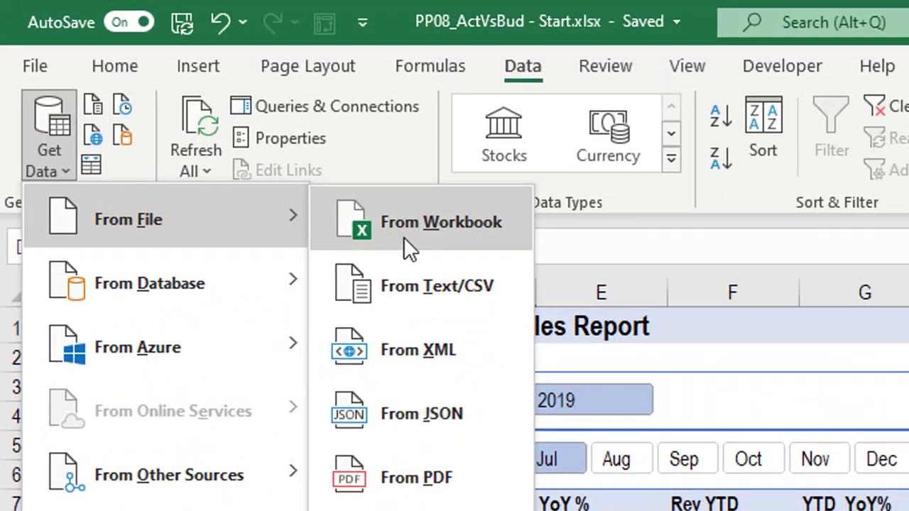
click(404, 238)
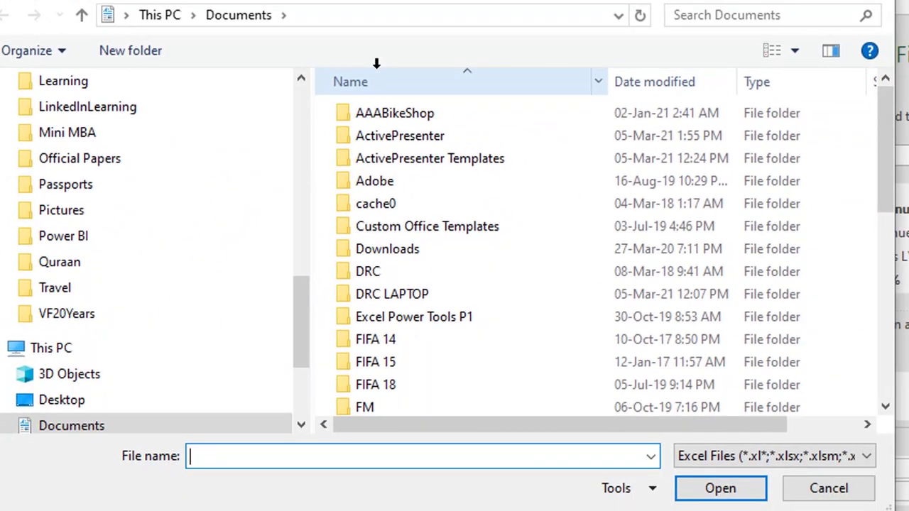
click(412, 117)
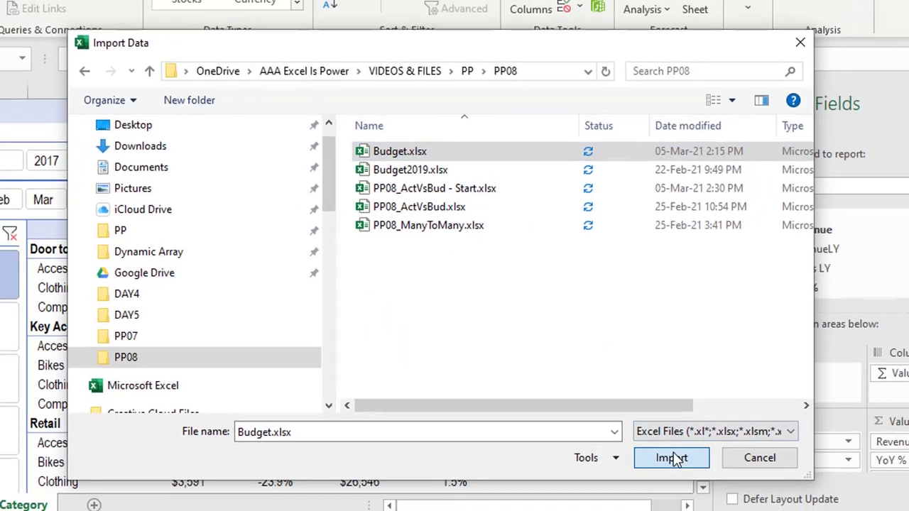
click(674, 456)
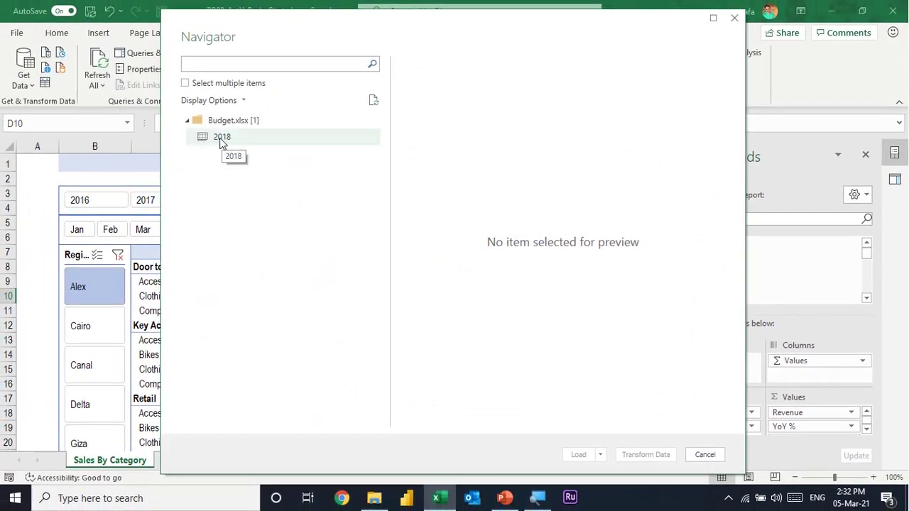
Step: Choose the whole Budget.xlsx workbook node instead of its 2018 sheet and send it to Power Query
click(221, 138)
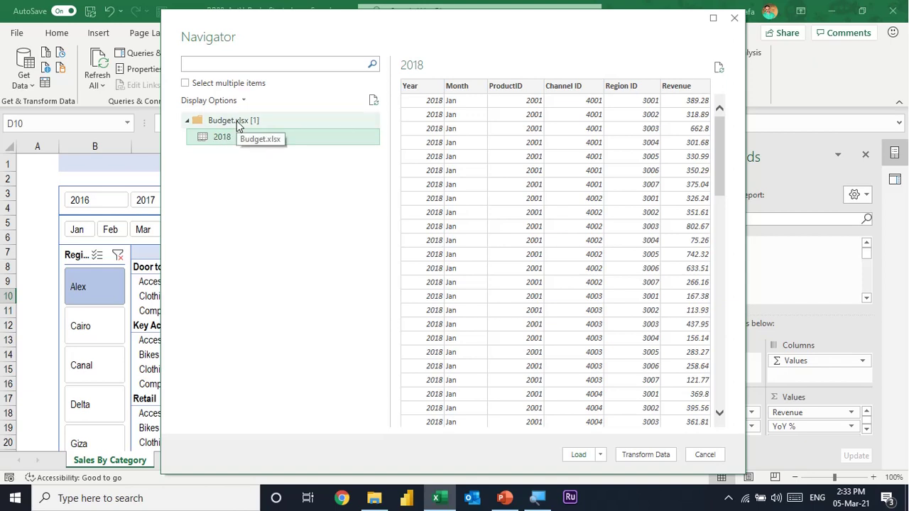
click(238, 122)
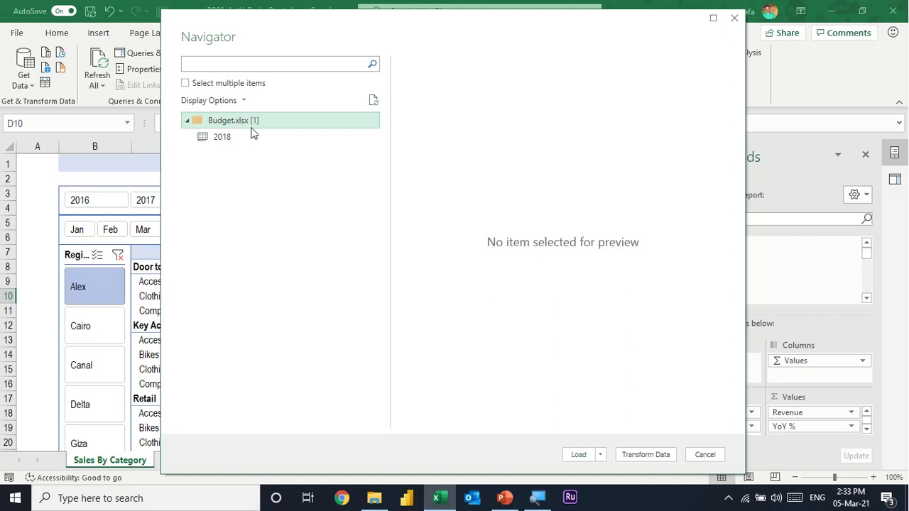
click(646, 455)
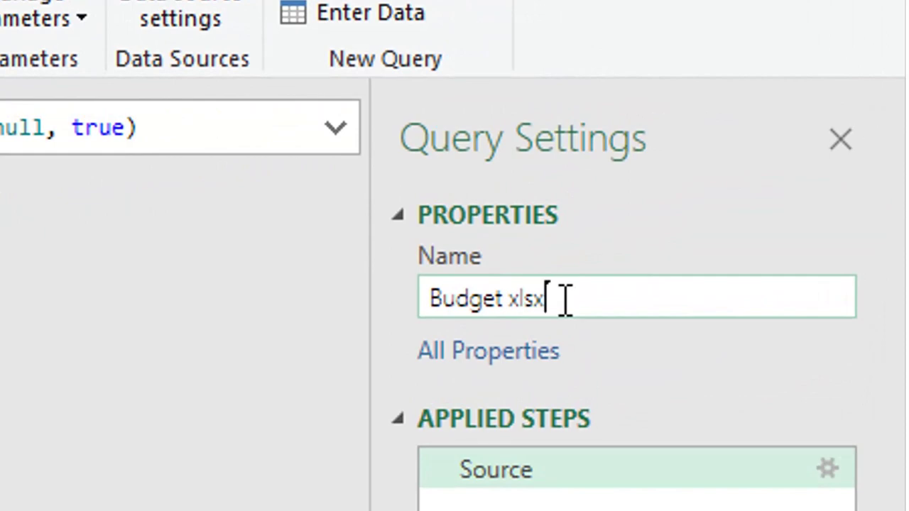
Step: Rename the query from 'Budget xlsx' to 'Budget'
key(BackSpace)
key(BackSpace)
key(BackSpace)
key(BackSpace)
key(BackSpace)
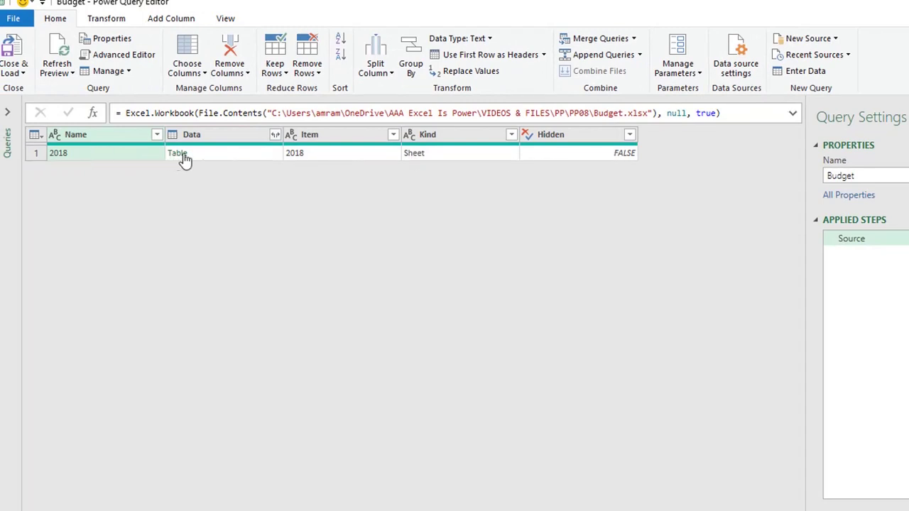
Step: Preview the 2018 sheet's table and enlarge the preview pane to see its rows
click(218, 155)
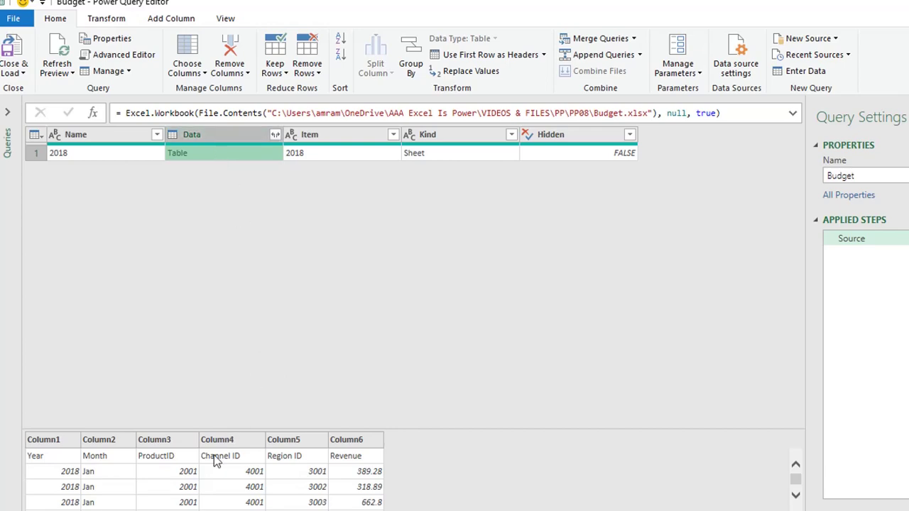
scroll(210, 461, down, 1)
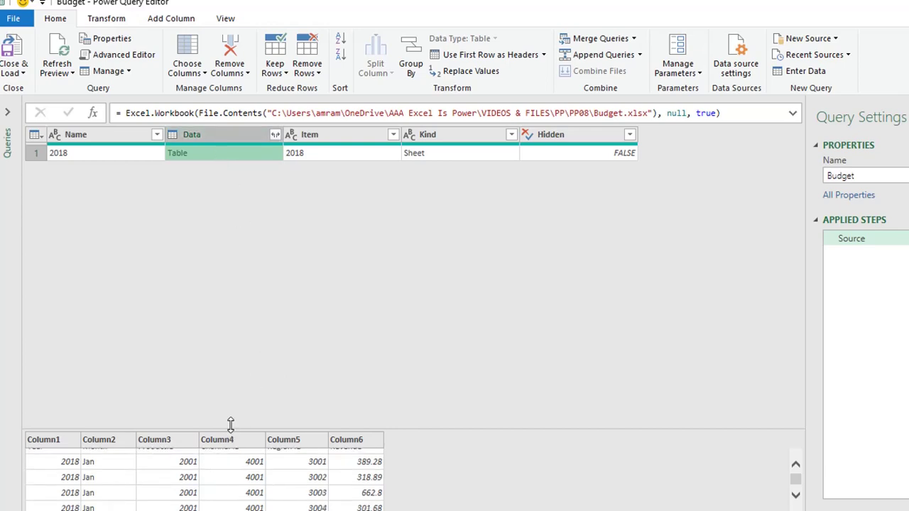
mouse_move(234, 429)
mouse_down()
mouse_move(232, 382)
mouse_move(290, 283)
mouse_up()
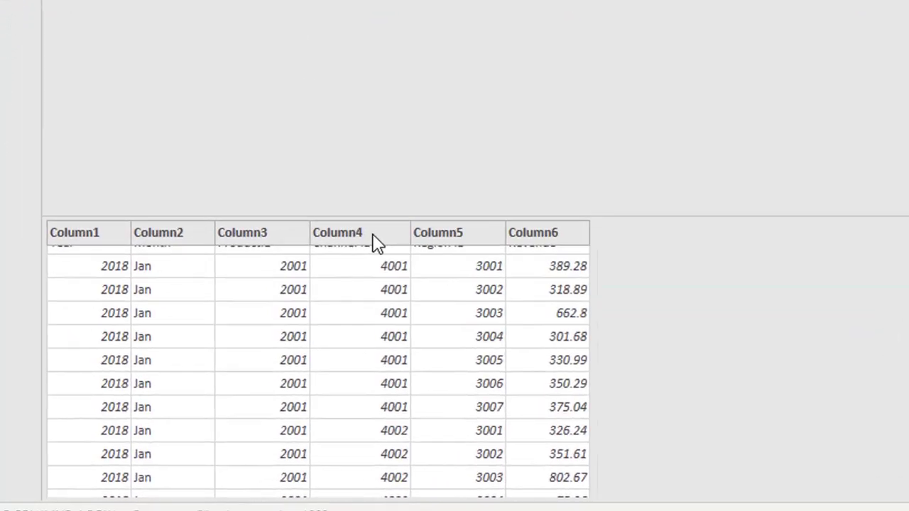
scroll(455, 395, up, 1)
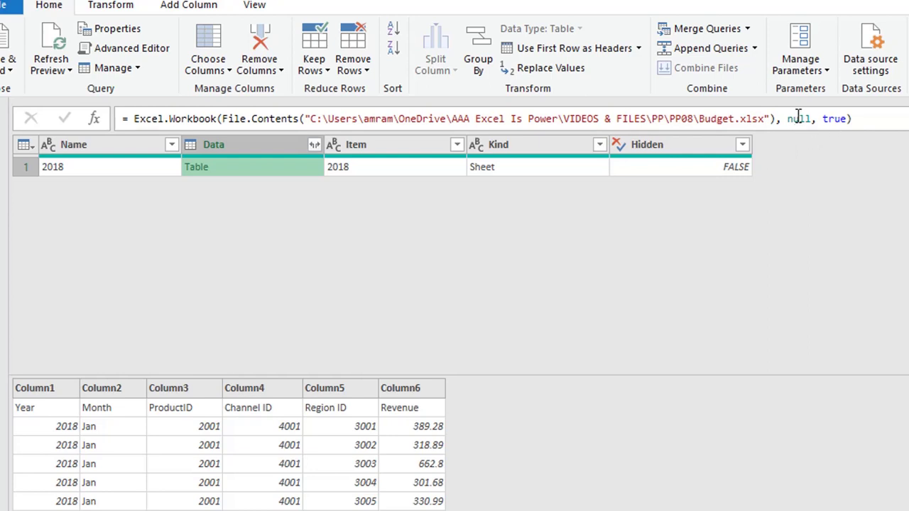
Step: Change the Source formula's null argument to true so the first row becomes column headers
double_click(798, 119)
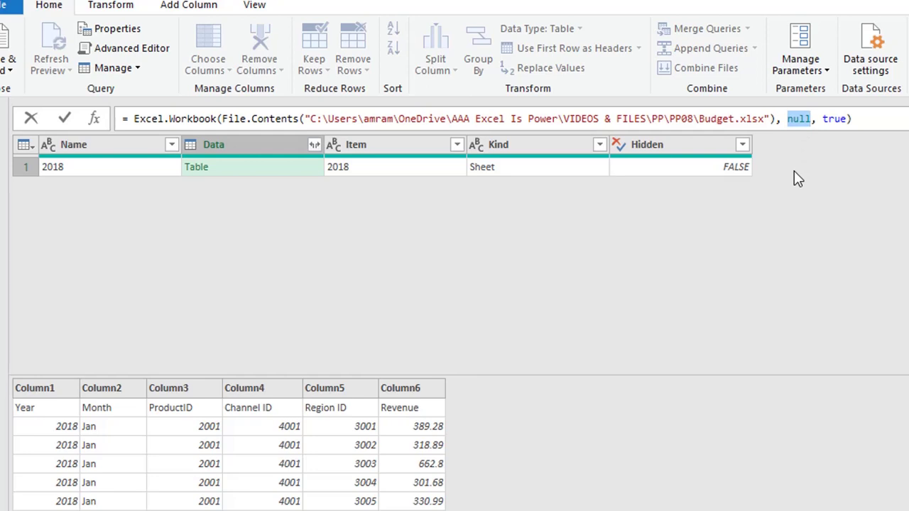
text(Tu)
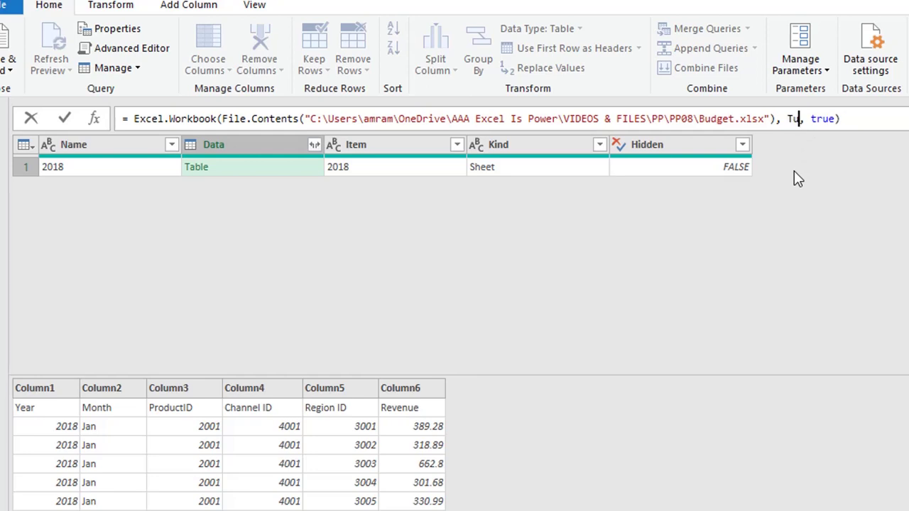
text(r)
key(BackSpace)
key(BackSpace)
key(BackSpace)
text(true)
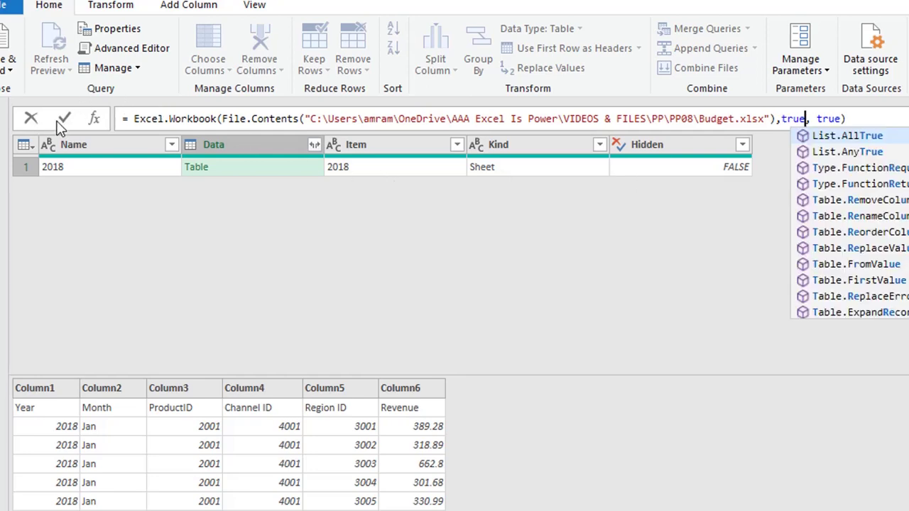
click(62, 120)
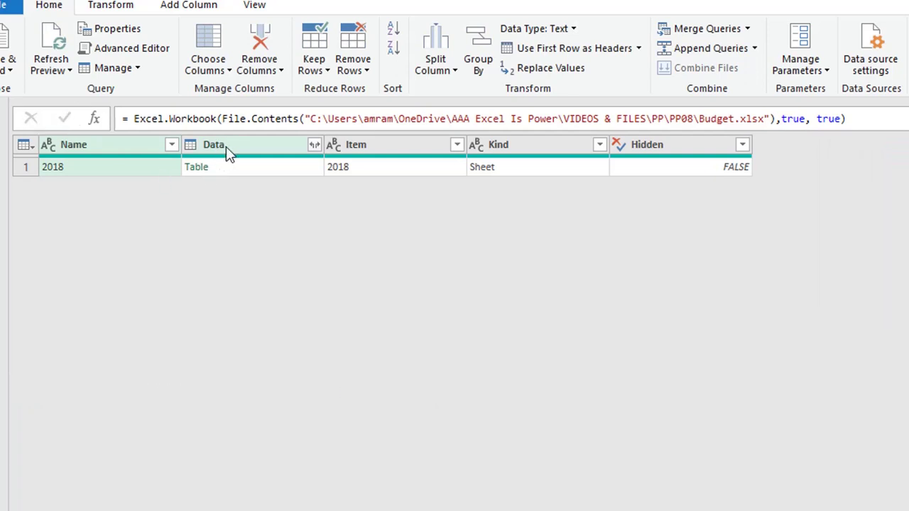
click(254, 172)
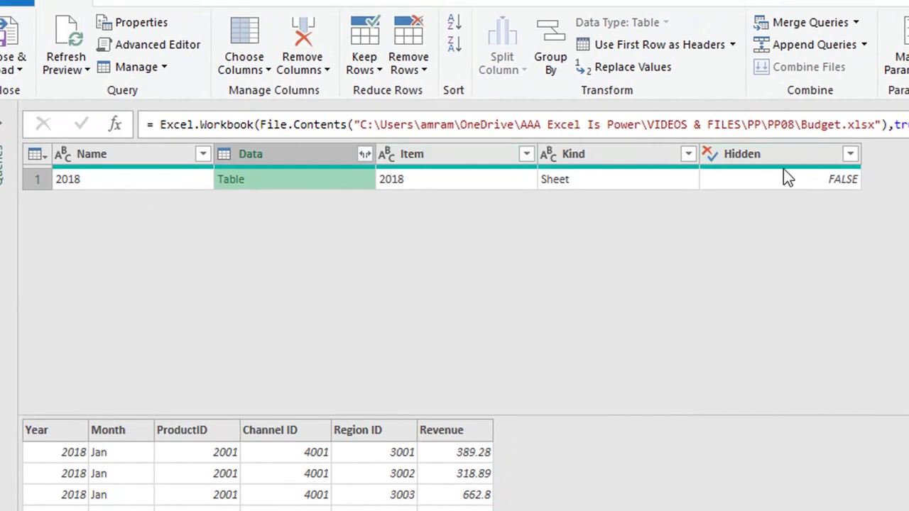
Step: Keep only the Data column and expand it into unprefixed Year, Month, ProductID, Channel ID, Region ID, Revenue columns
right_click(278, 155)
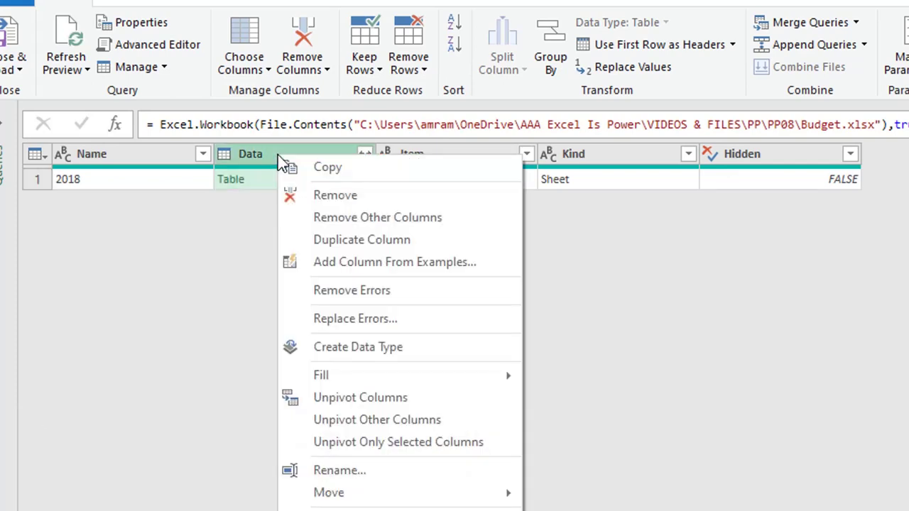
click(347, 217)
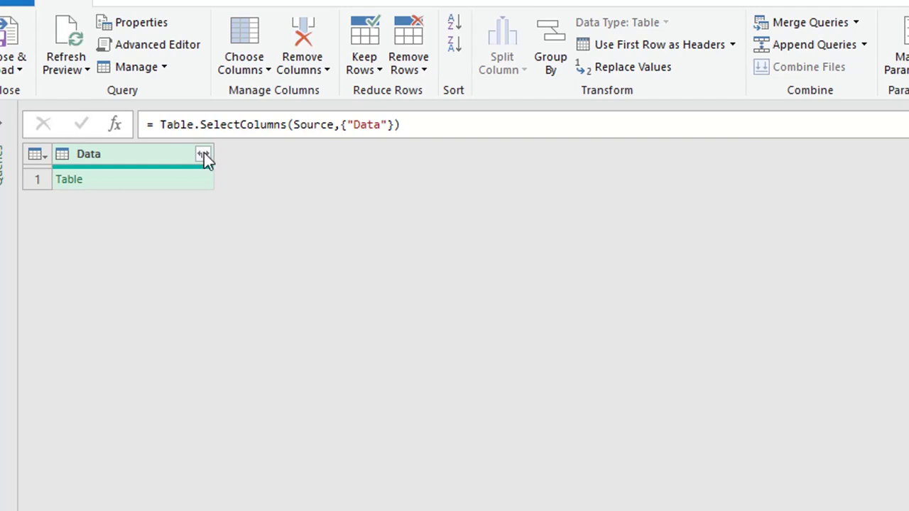
click(204, 155)
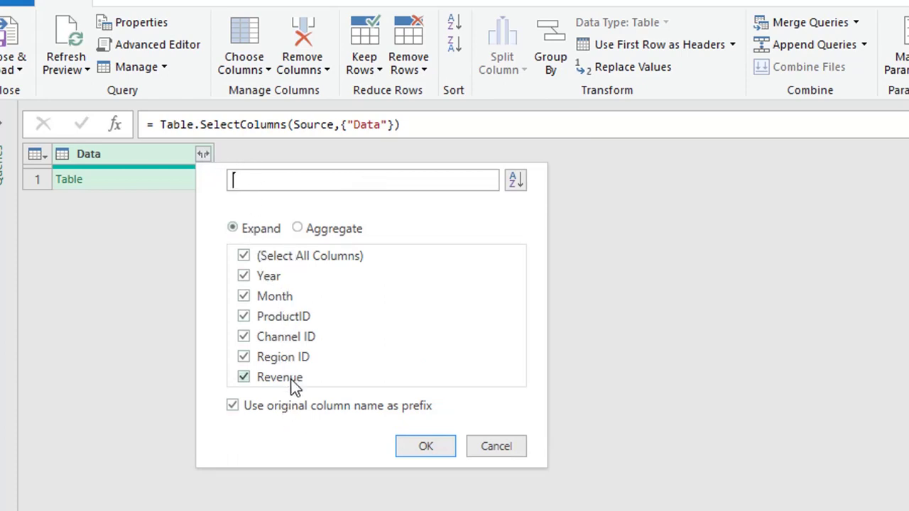
click(232, 407)
click(417, 446)
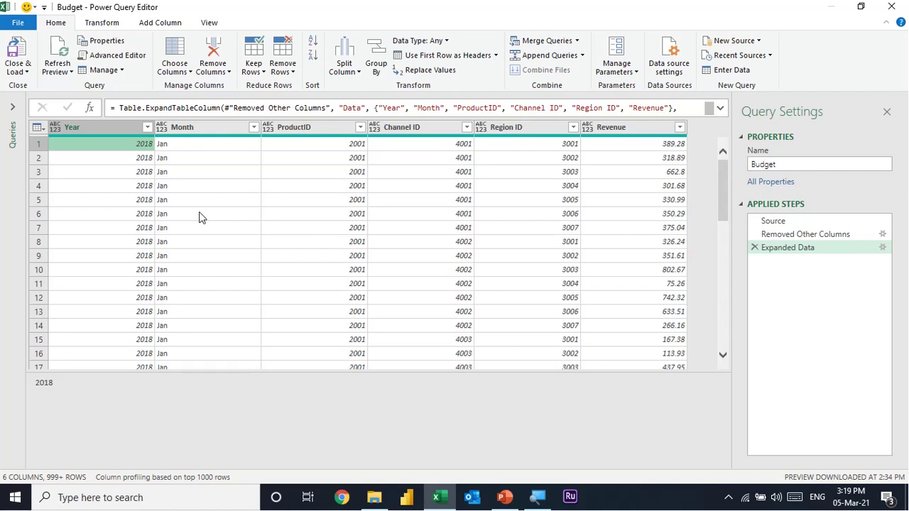
Step: Merge the Month and Year columns with a comma separator into a new column named 'Date'
click(78, 127)
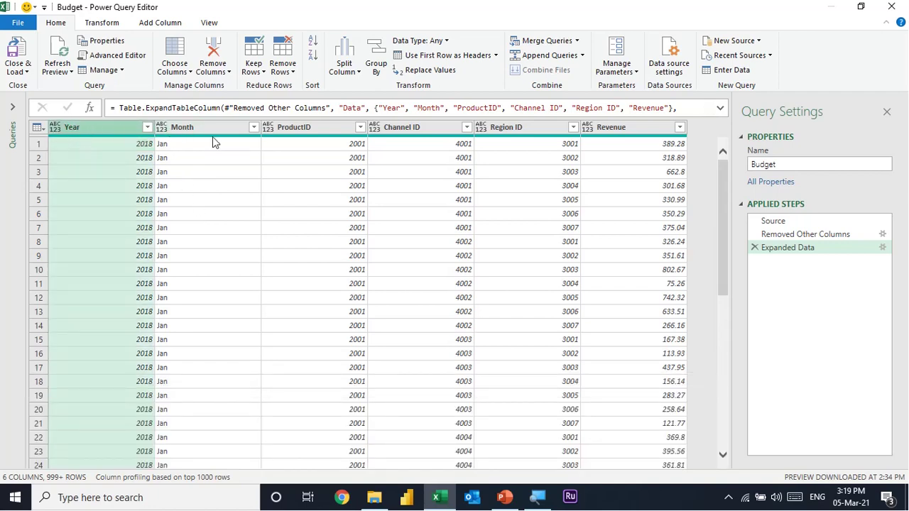
click(209, 132)
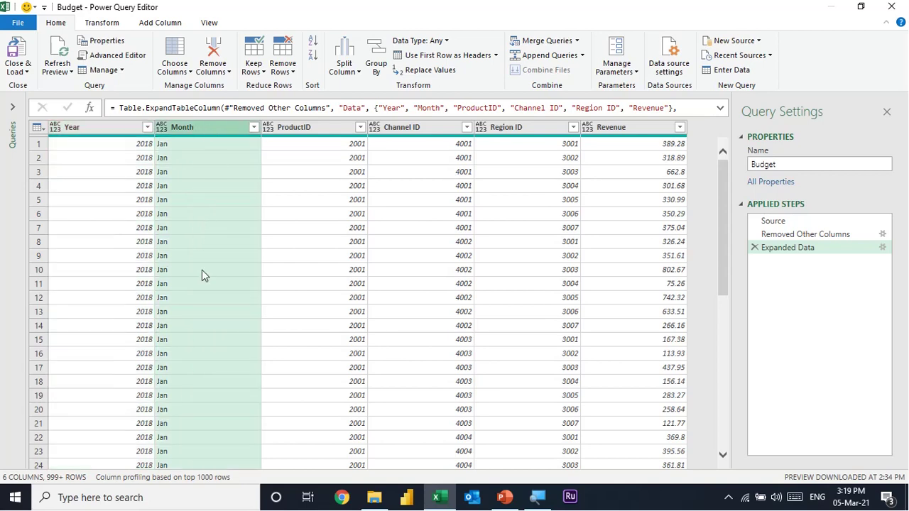
ctrl+click(95, 126)
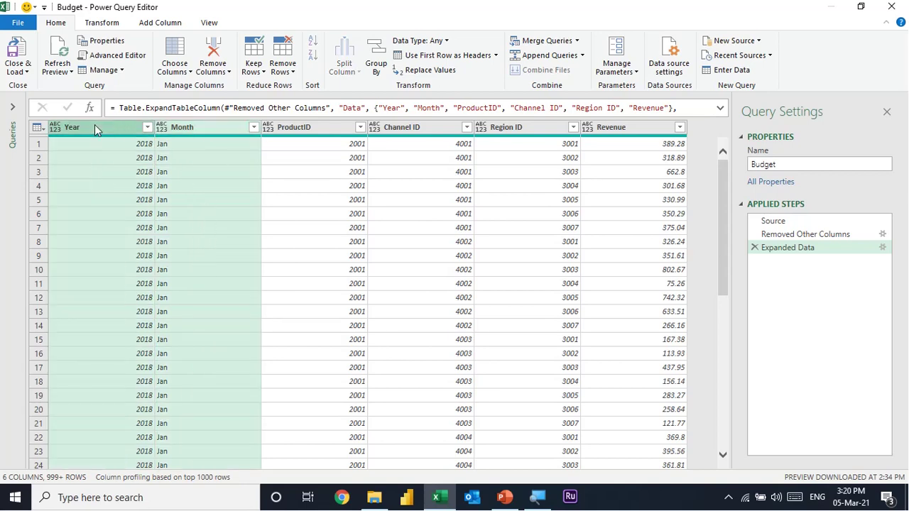
click(119, 25)
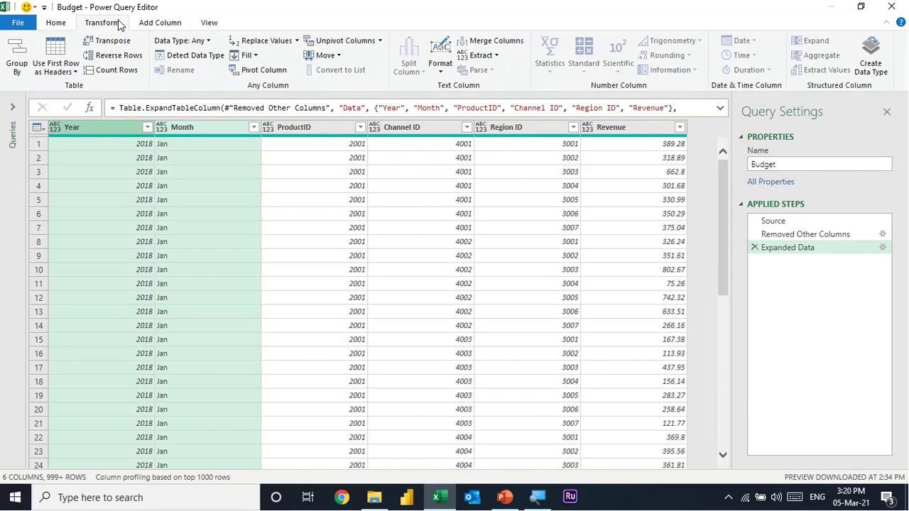
click(489, 44)
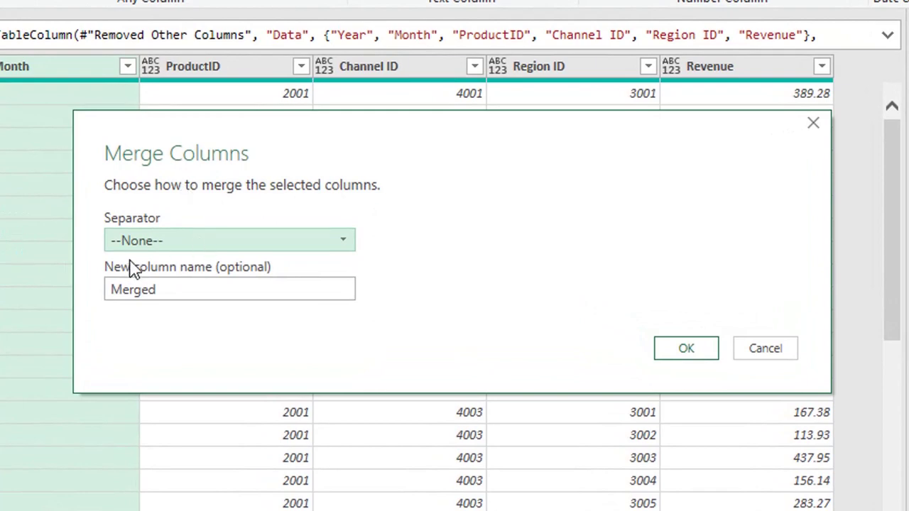
click(164, 241)
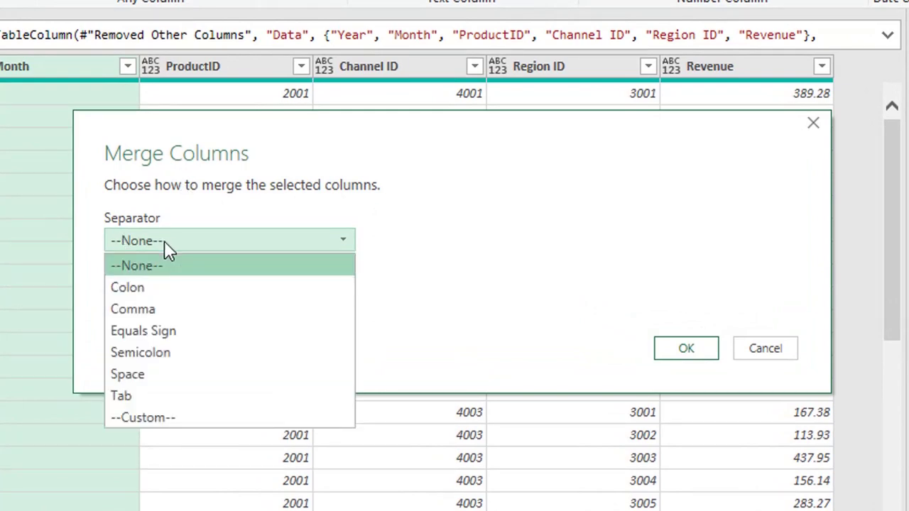
click(162, 307)
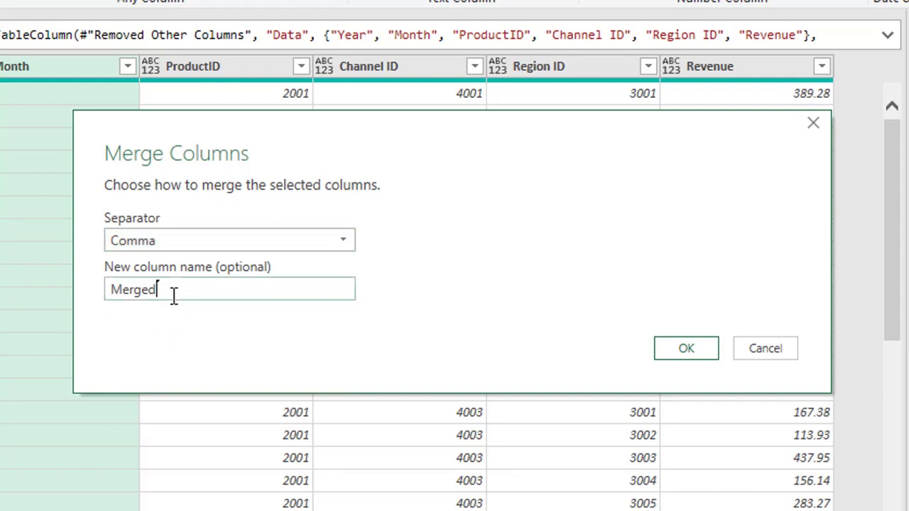
drag(173, 299, 82, 304)
text(D)
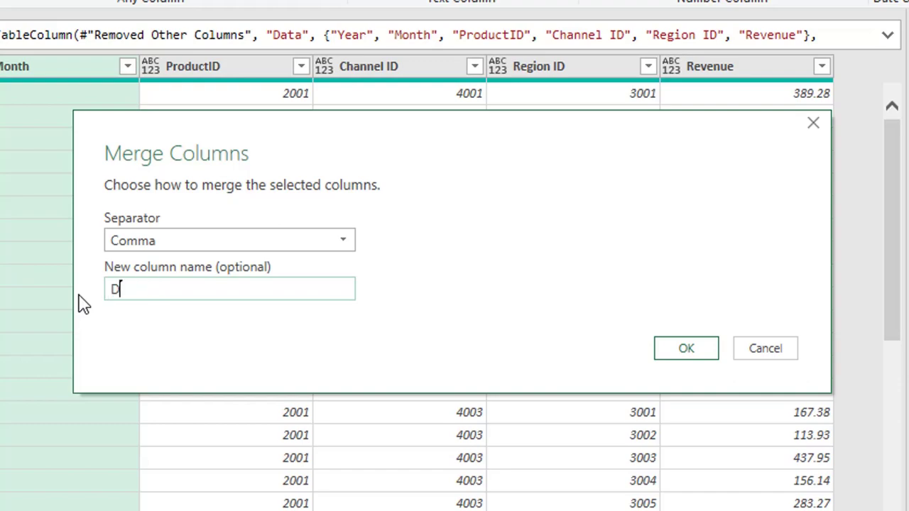
text(ate)
click(681, 357)
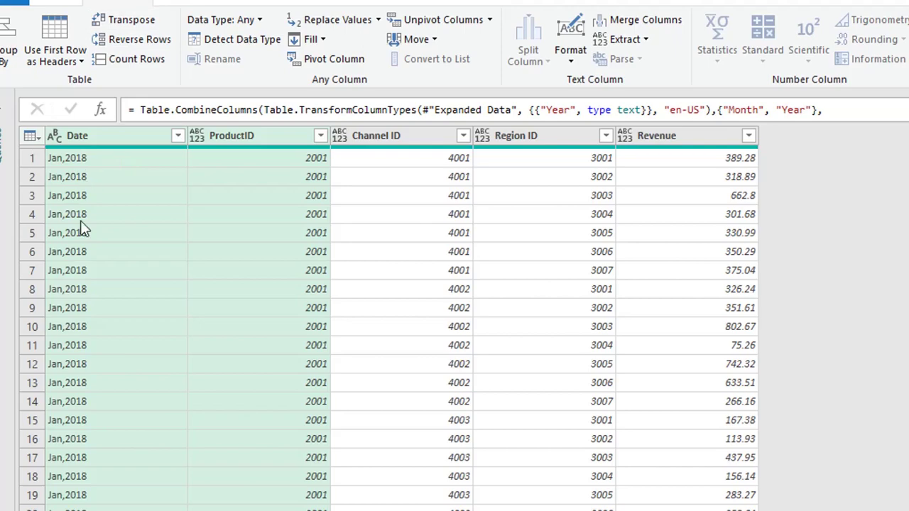
Step: Convert the merged Date column to the Date type so values read like 01-Jan-18
click(79, 135)
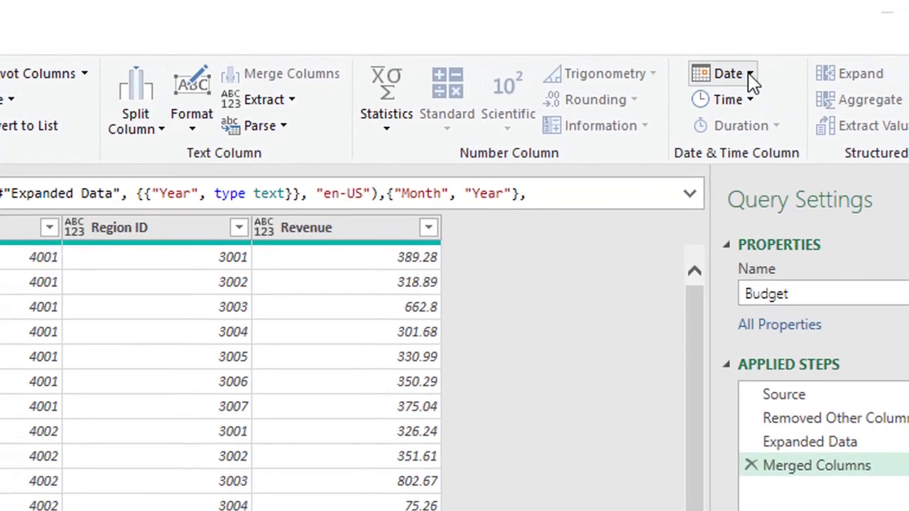
click(751, 81)
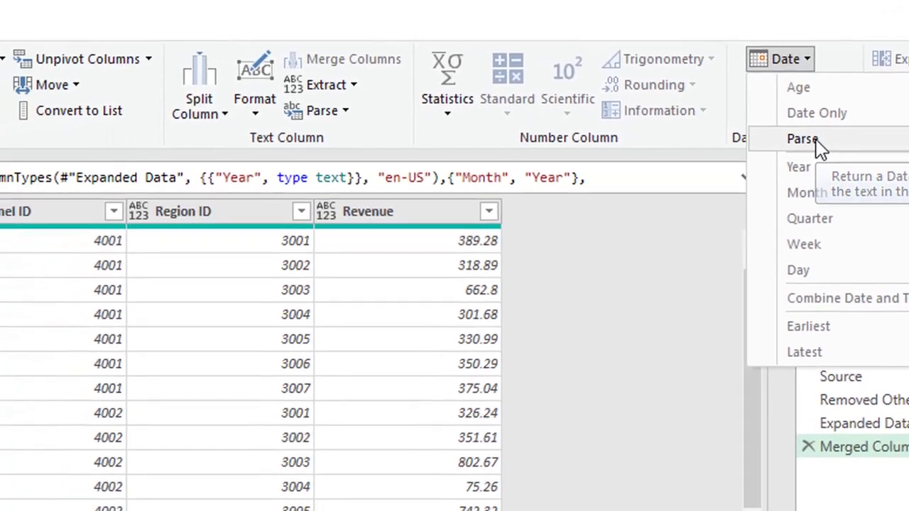
click(753, 156)
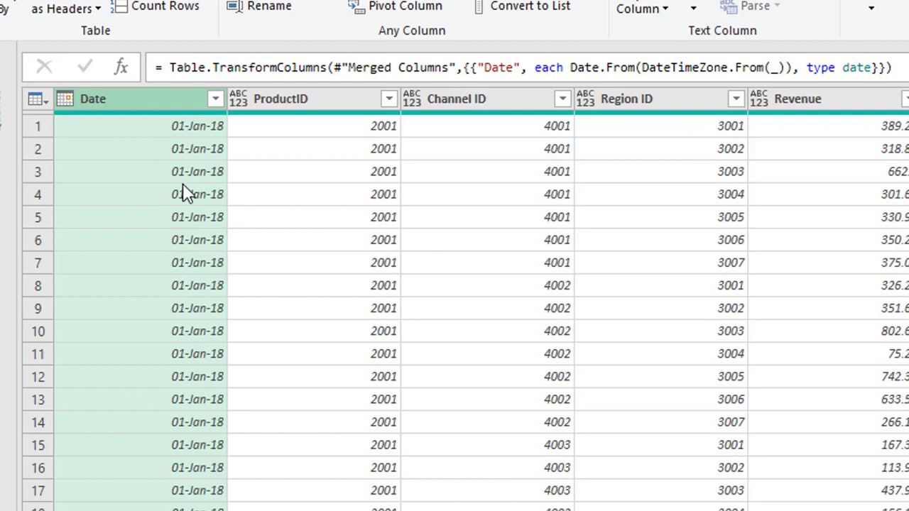
Step: Review the full list of dates, then select the ProductID through Revenue columns
click(216, 100)
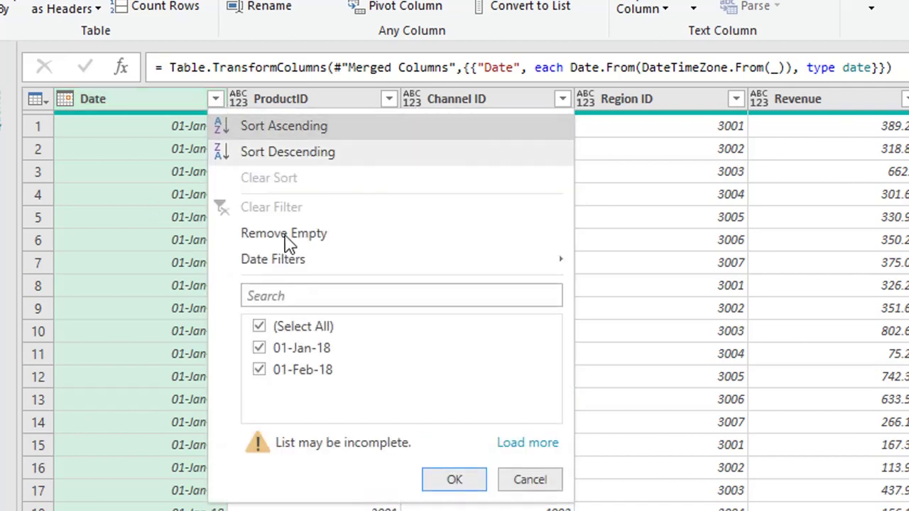
click(528, 442)
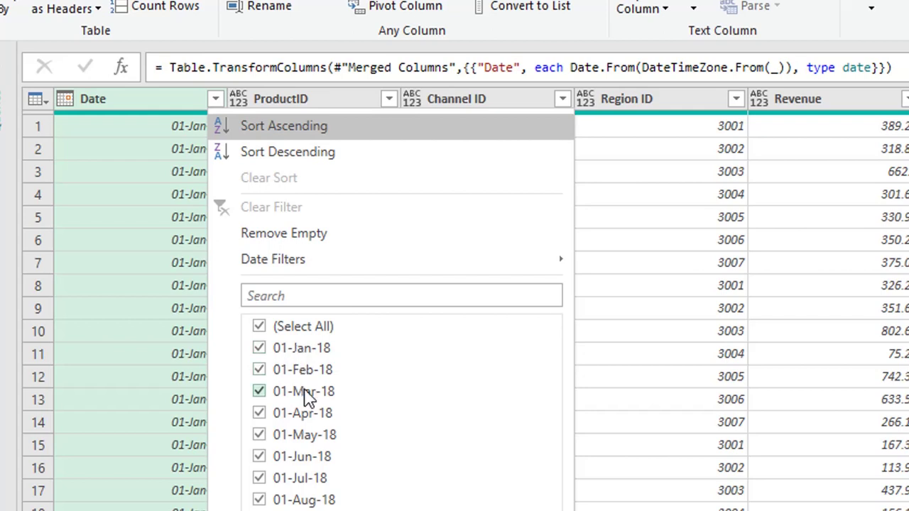
key(Escape)
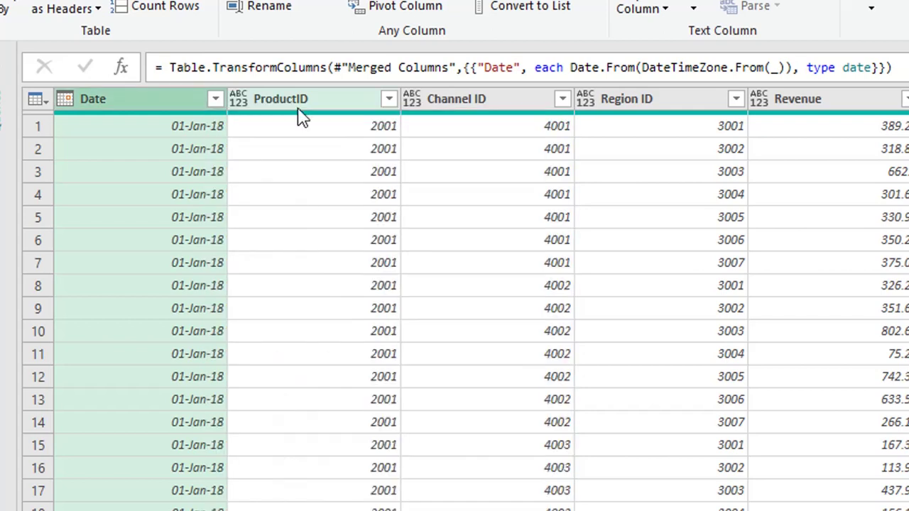
click(296, 100)
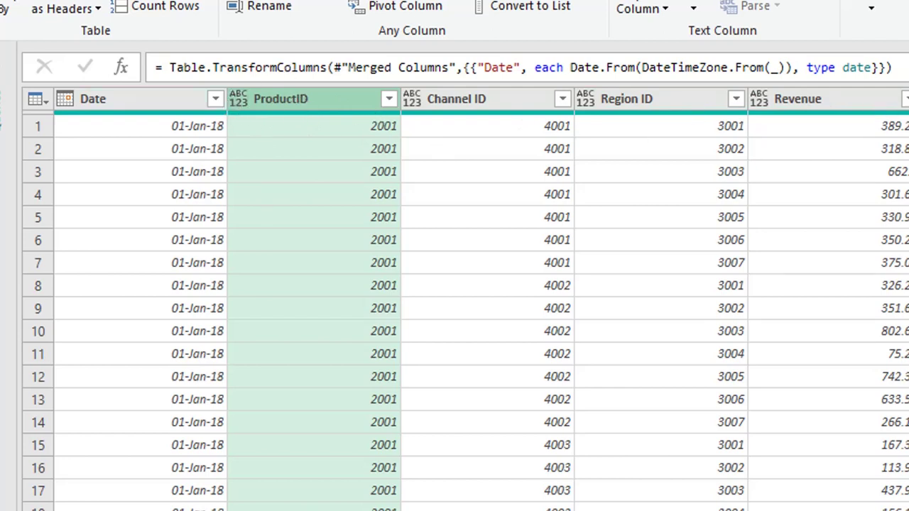
shift+click(827, 100)
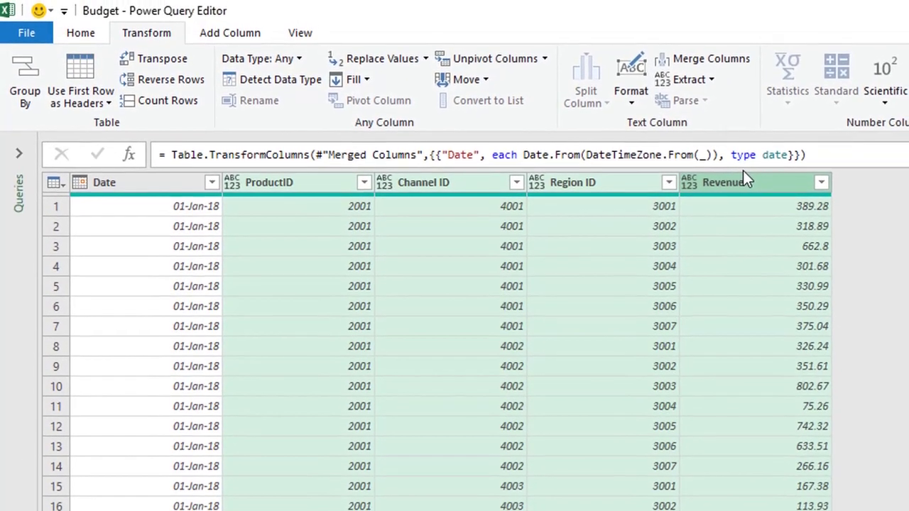
Step: Detect data types so the three ID columns become whole numbers and Revenue becomes decimal
click(284, 78)
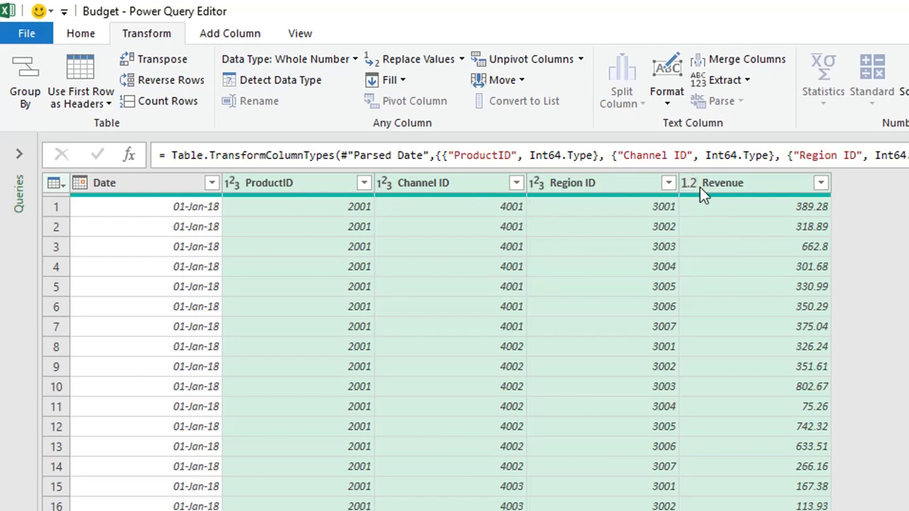
click(308, 266)
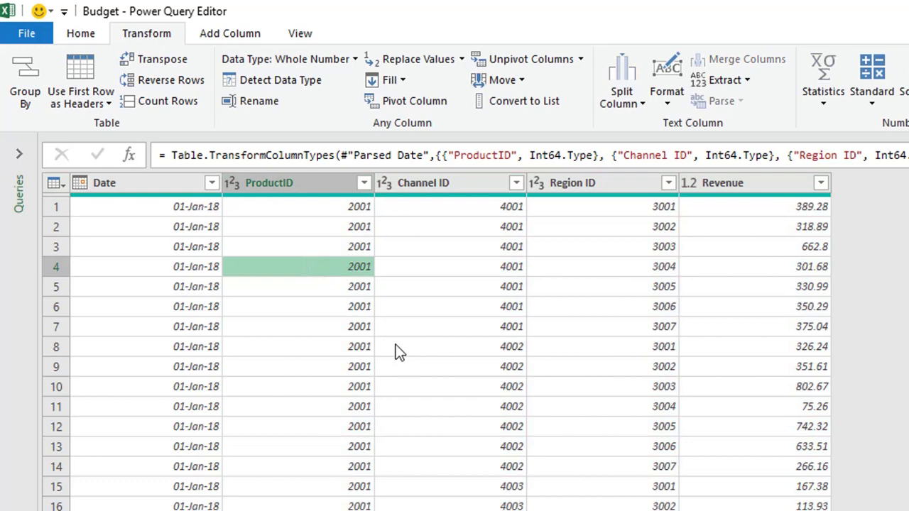
click(81, 34)
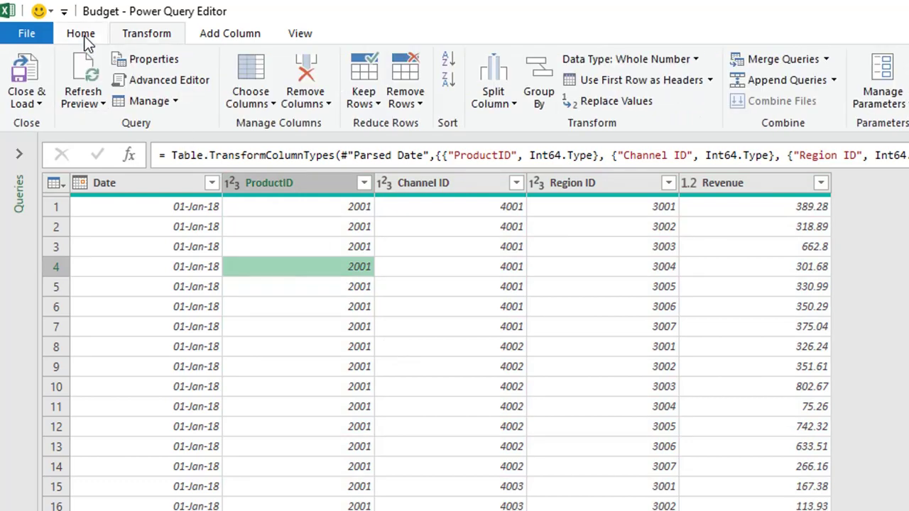
click(29, 103)
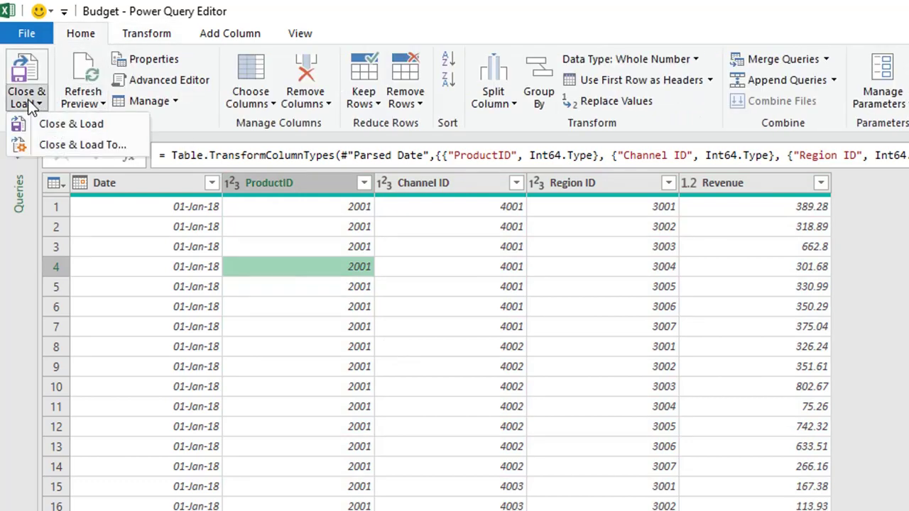
Step: Load the Budget query as a connection only and add it to the Data Model
click(56, 146)
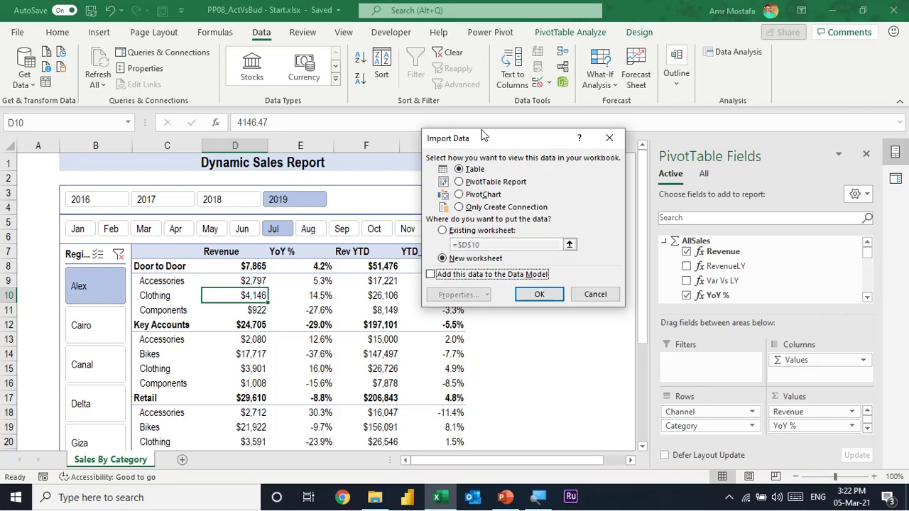
click(508, 208)
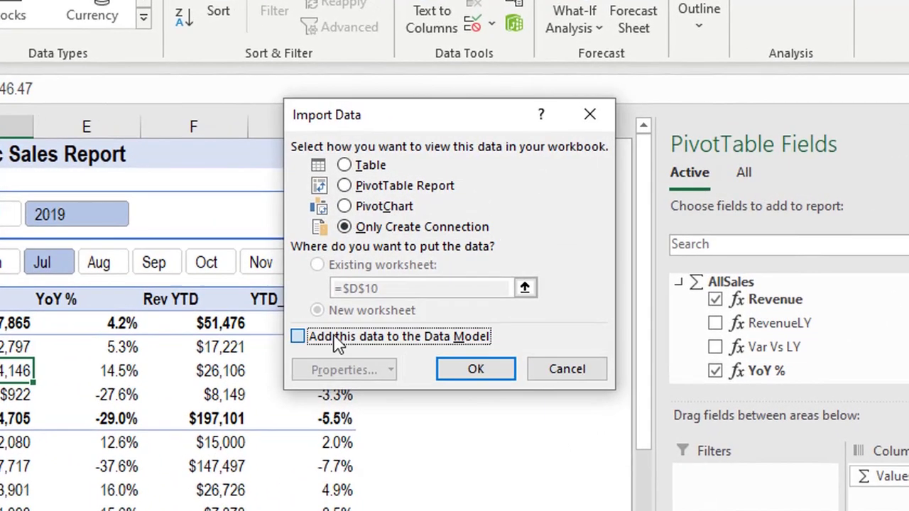
click(381, 302)
click(487, 376)
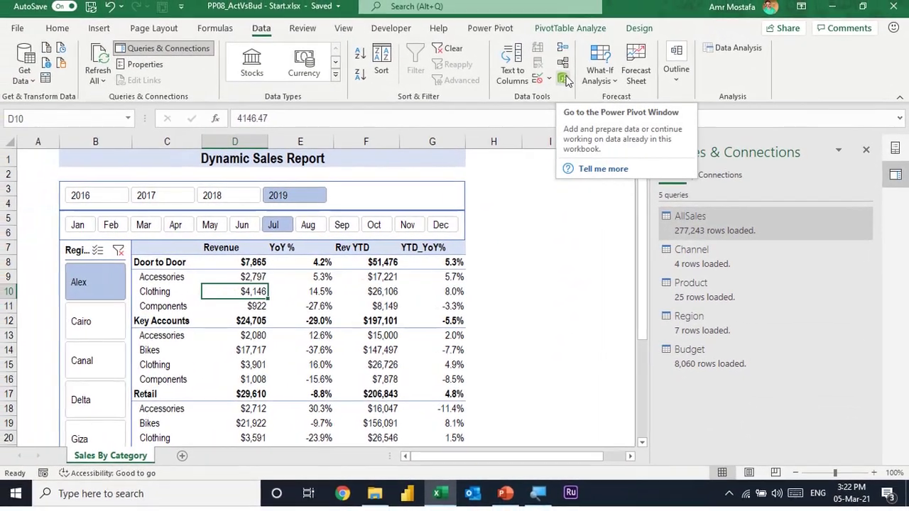
Step: Open the Power Pivot window and switch it to Diagram View
click(565, 79)
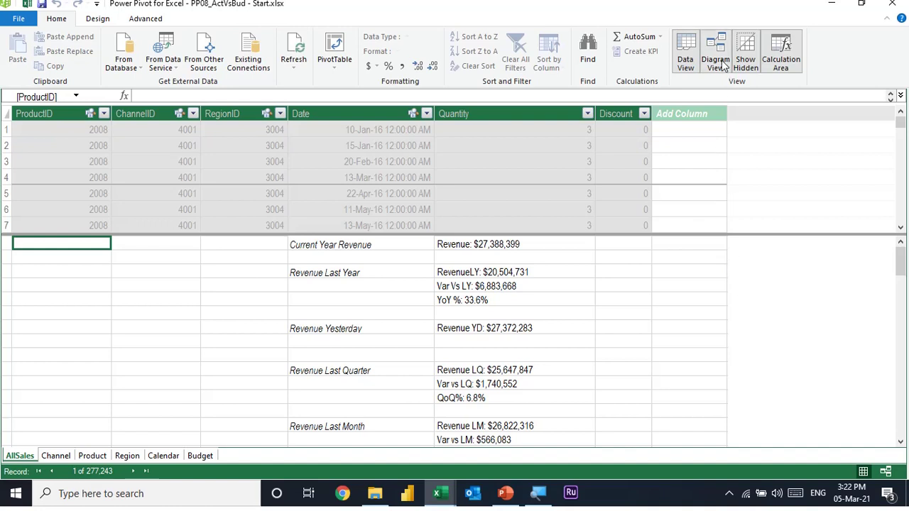
click(716, 62)
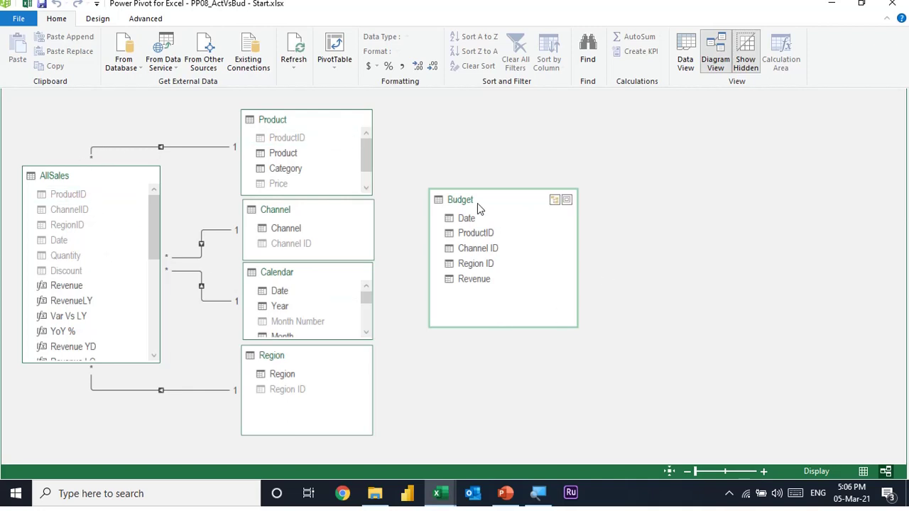
mouse_move(503, 263)
click(467, 220)
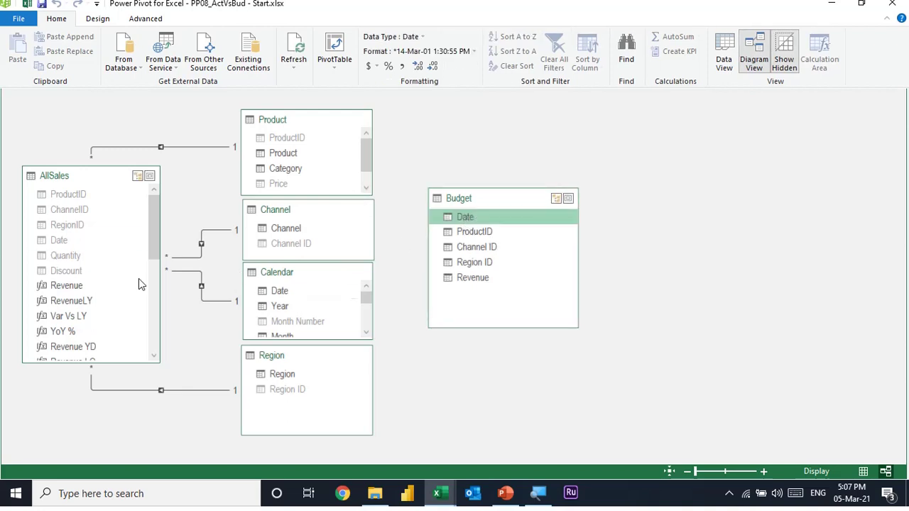
click(74, 242)
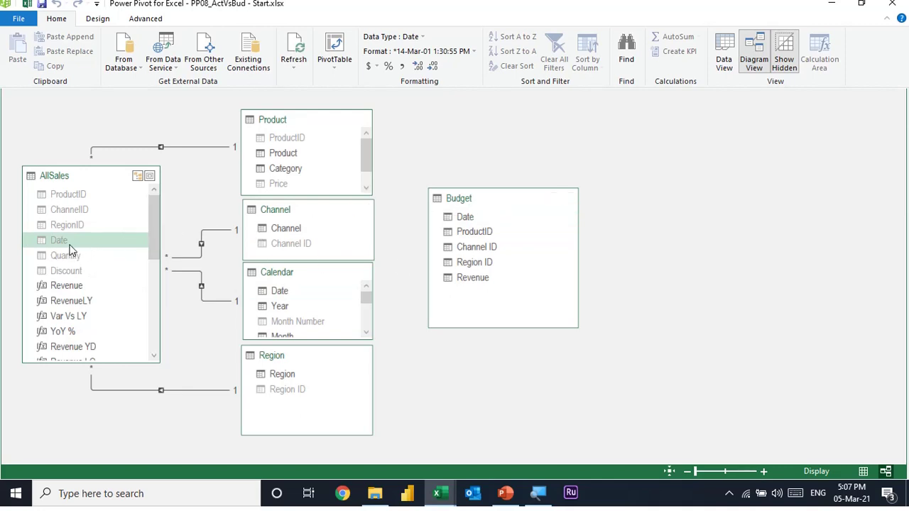
mouse_move(70, 243)
mouse_down()
mouse_move(462, 234)
mouse_move(465, 217)
mouse_up()
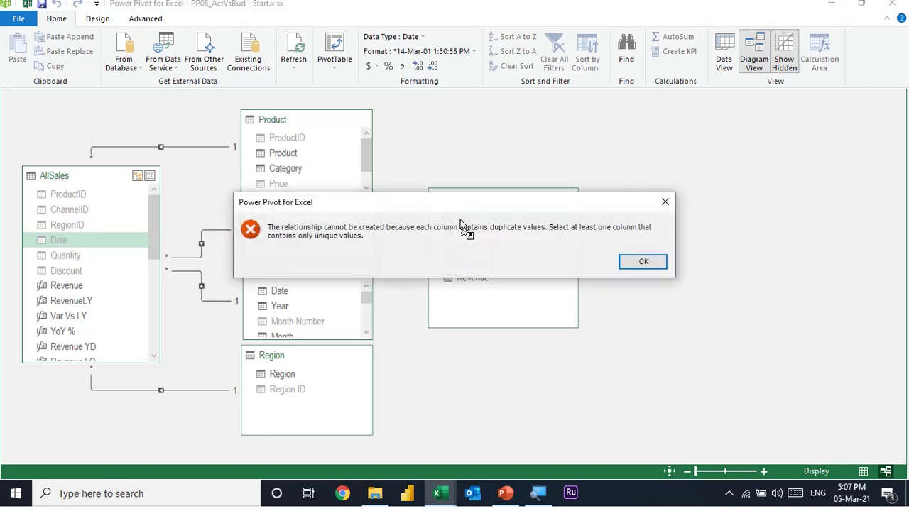
click(645, 266)
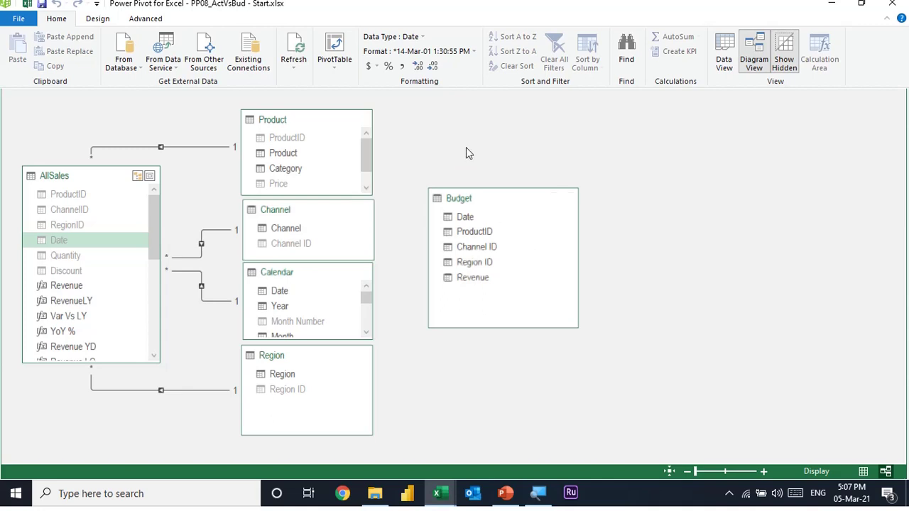
mouse_move(305, 312)
click(294, 293)
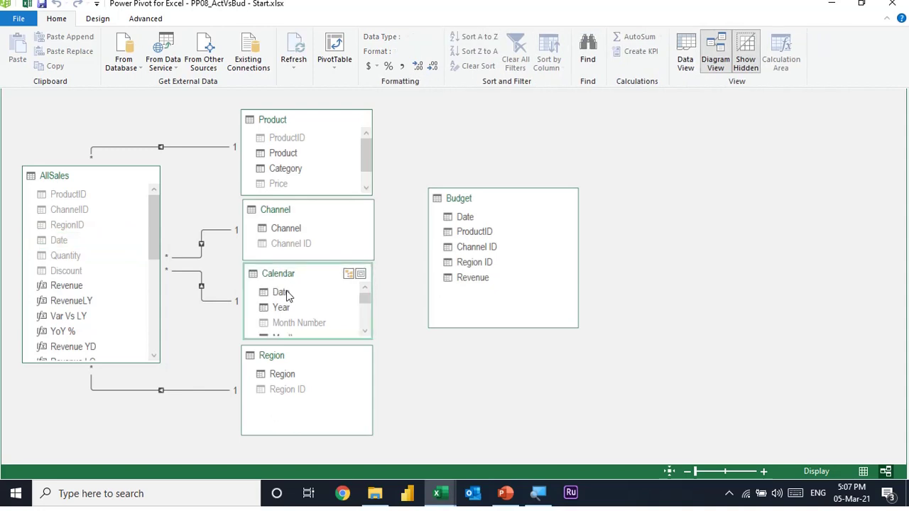
Step: Link Calendar Date, Product ProductID, Channel ID and Region ID to the matching Budget fields
click(287, 292)
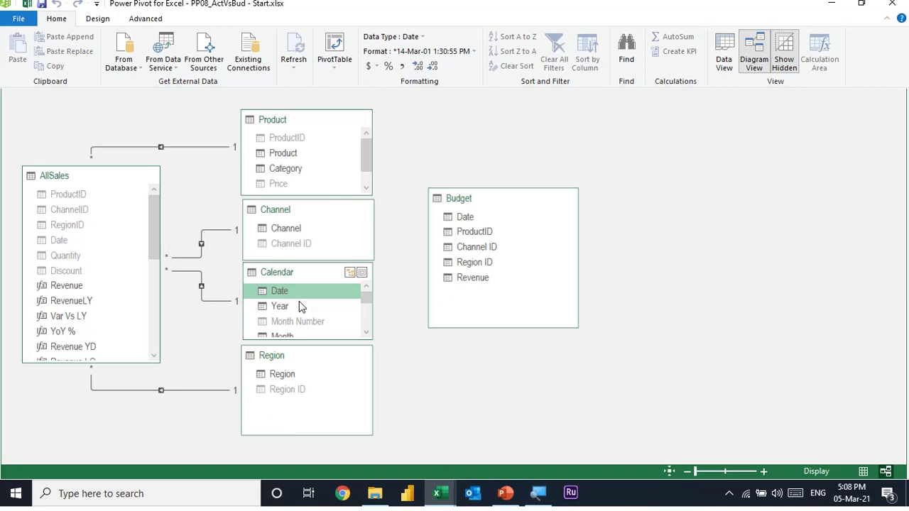
click(223, 300)
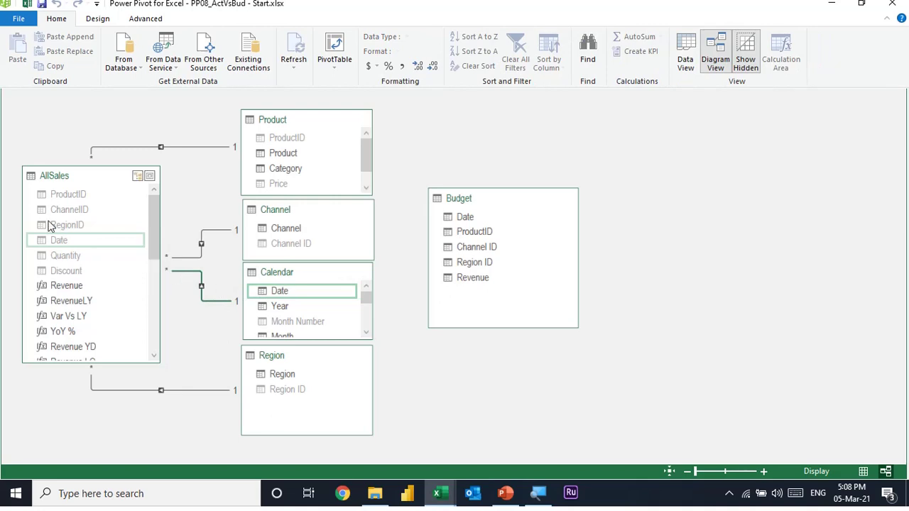
click(301, 290)
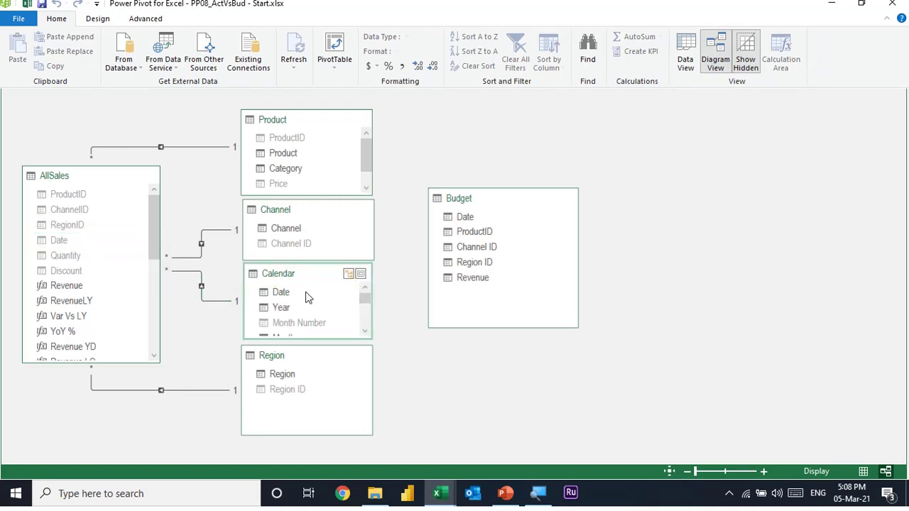
drag(287, 292, 452, 220)
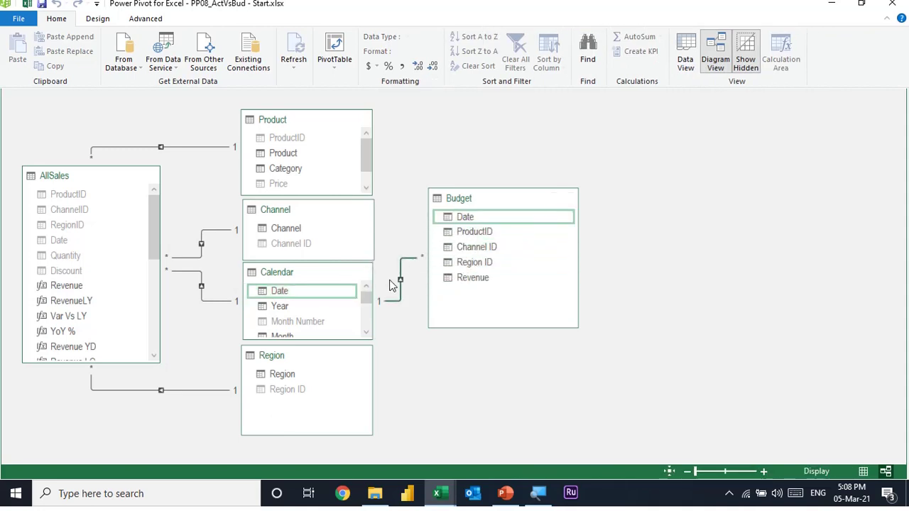
click(295, 138)
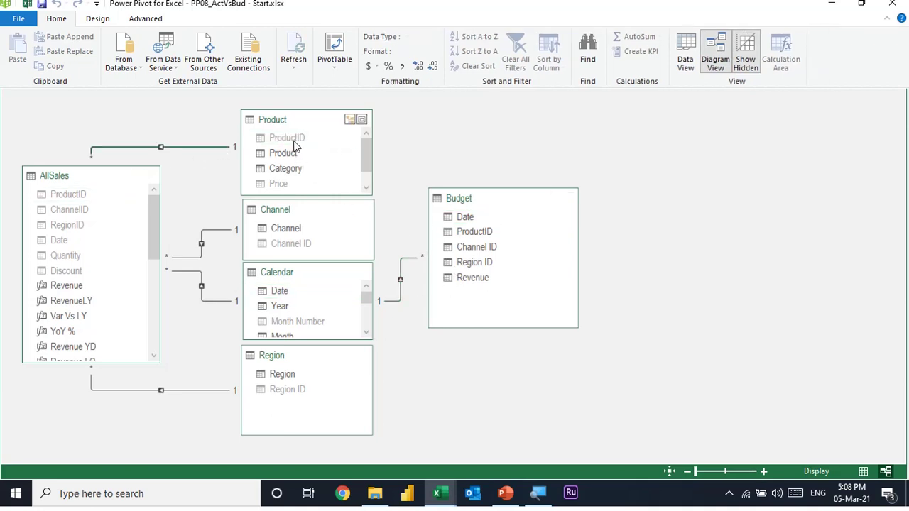
drag(295, 140, 458, 237)
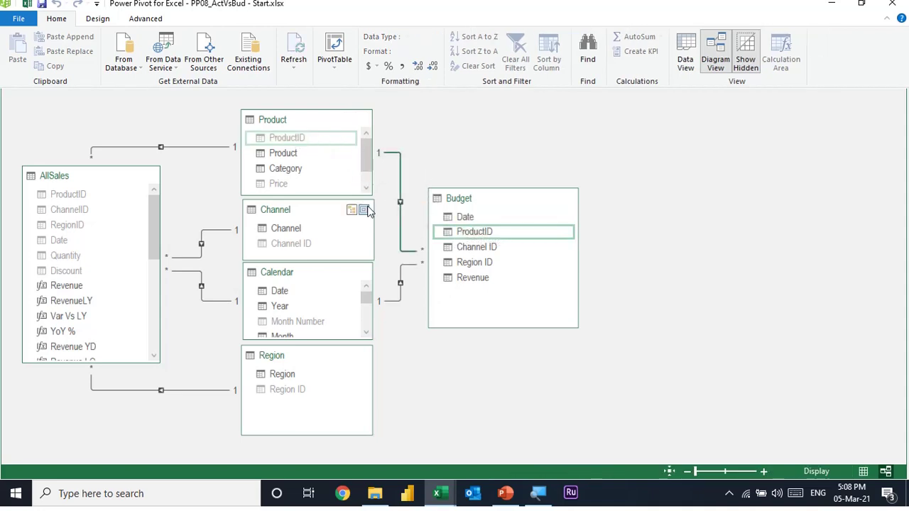
click(307, 254)
drag(308, 254, 453, 252)
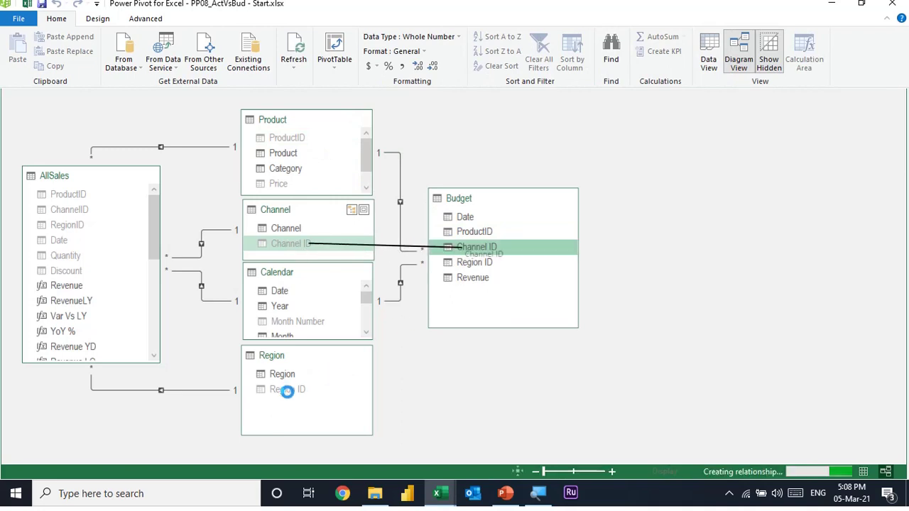
mouse_move(287, 390)
mouse_down()
mouse_move(458, 282)
mouse_move(461, 268)
mouse_up()
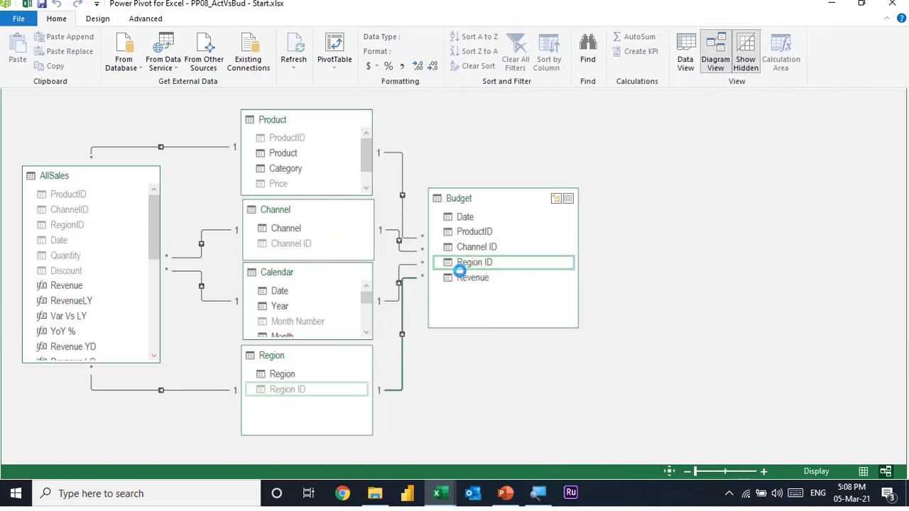
mouse_move(491, 203)
mouse_down()
mouse_move(516, 194)
mouse_move(583, 204)
mouse_up()
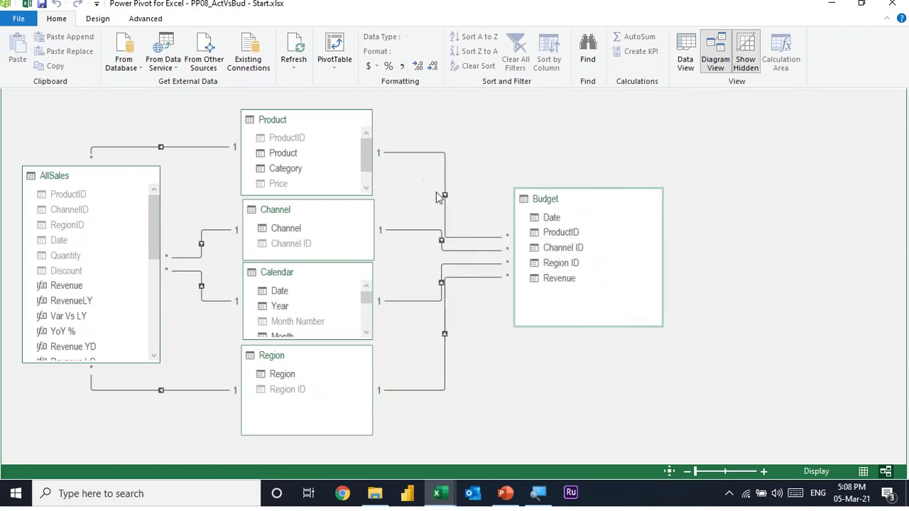
Step: Review the Calendar, Region and Budget fields in the diagram, then switch to Data View
mouse_move(305, 298)
scroll(297, 305, down, 3)
scroll(294, 312, up, 2)
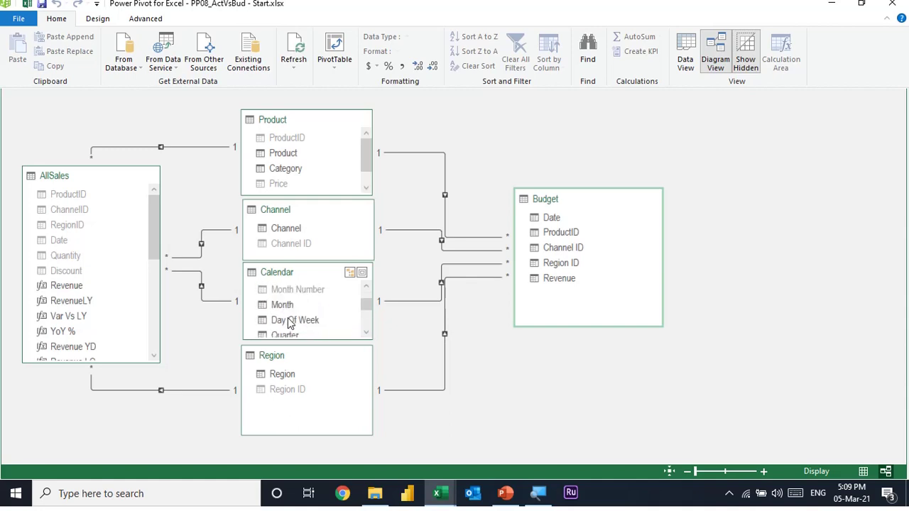
click(284, 305)
scroll(284, 315, down, 2)
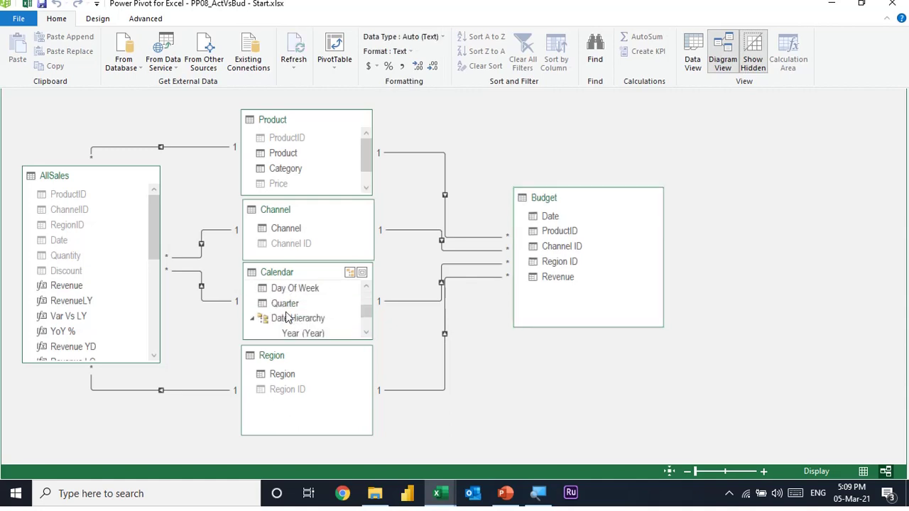
click(283, 374)
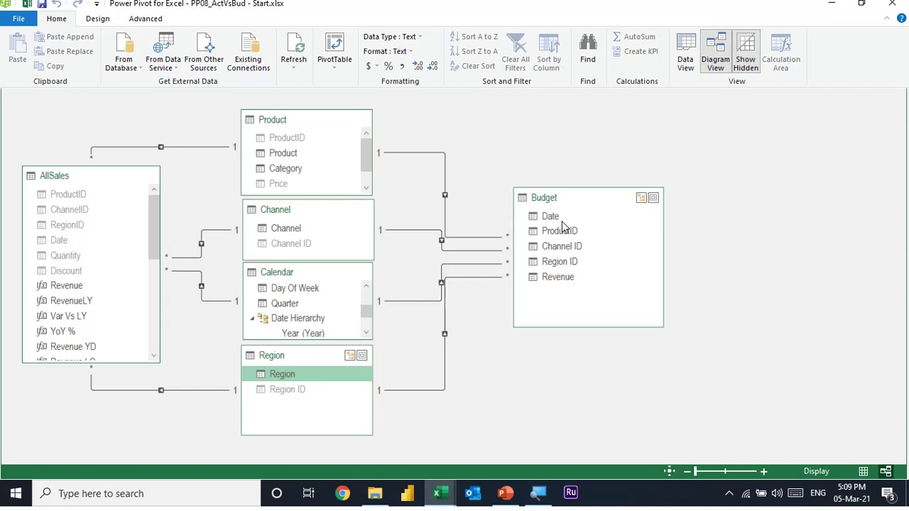
click(580, 199)
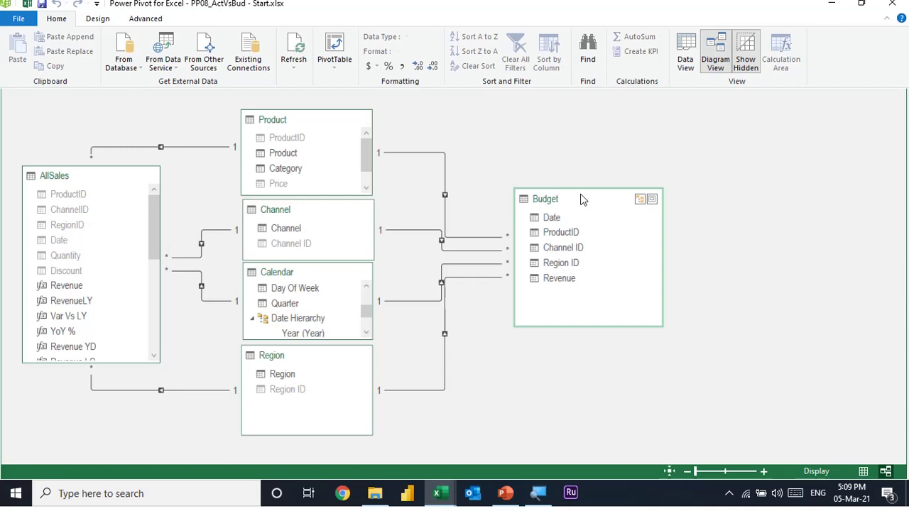
click(571, 282)
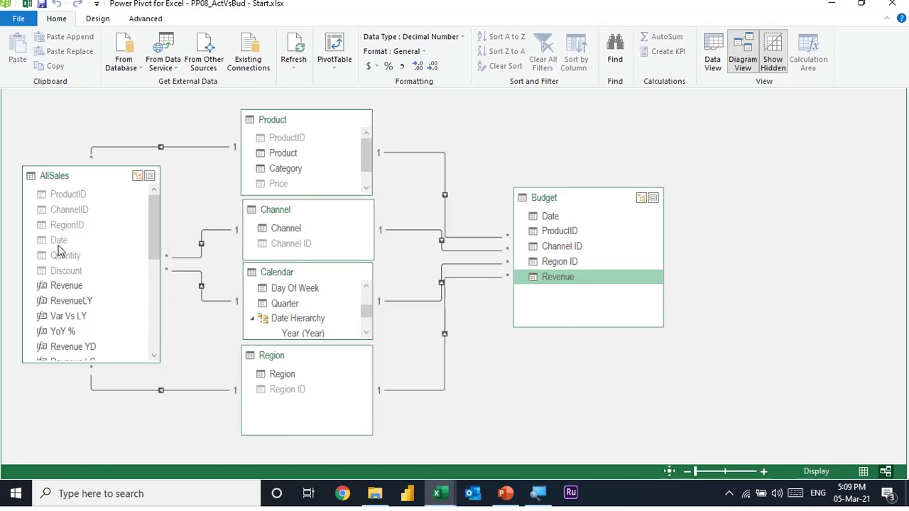
click(713, 62)
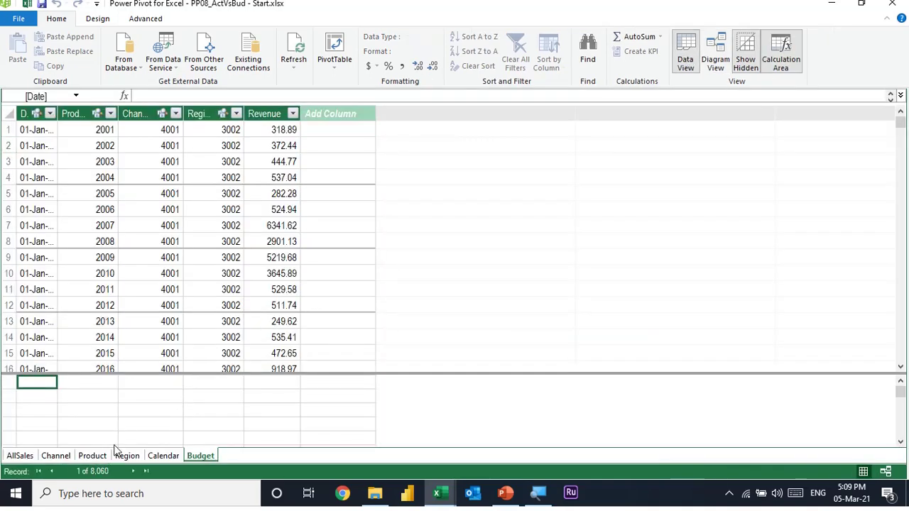
Step: Enter the label 'Var Vs Budget' in the AllSales calculation area
click(21, 455)
scroll(362, 395, down, 2)
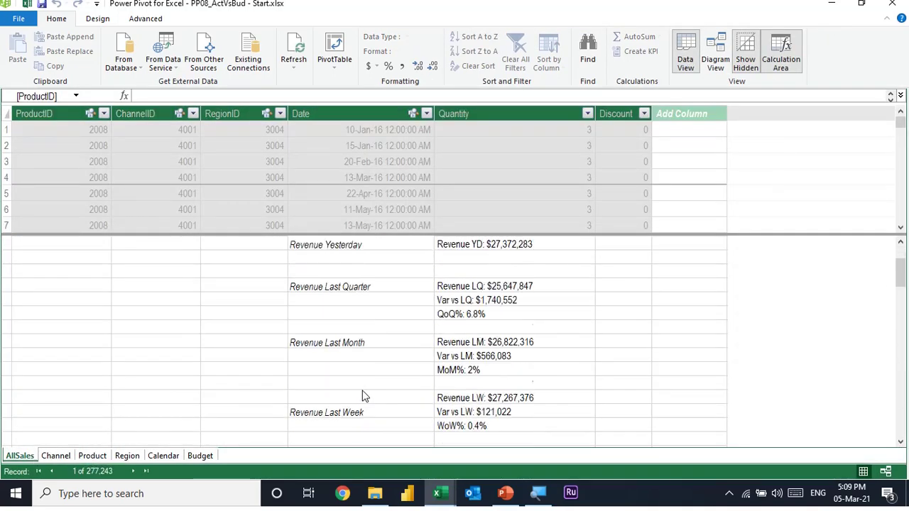
scroll(363, 396, down, 1)
scroll(364, 395, down, 3)
click(362, 355)
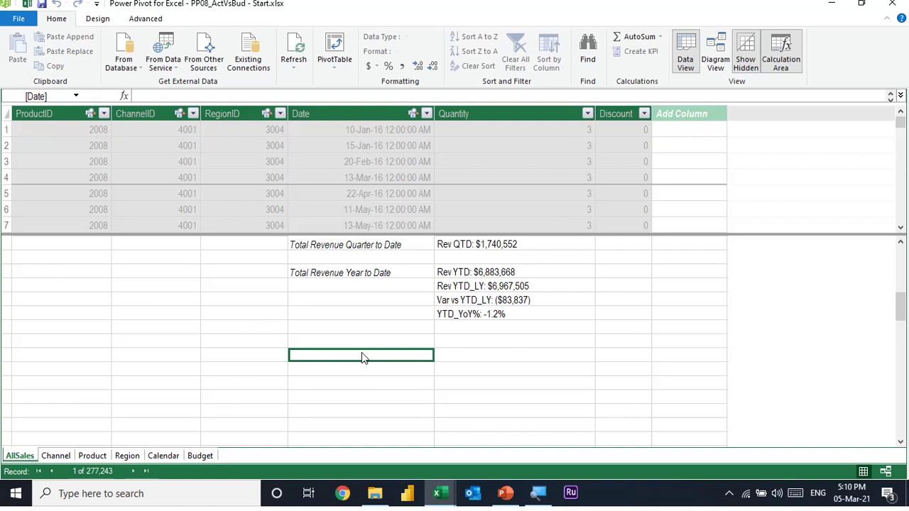
text(Var)
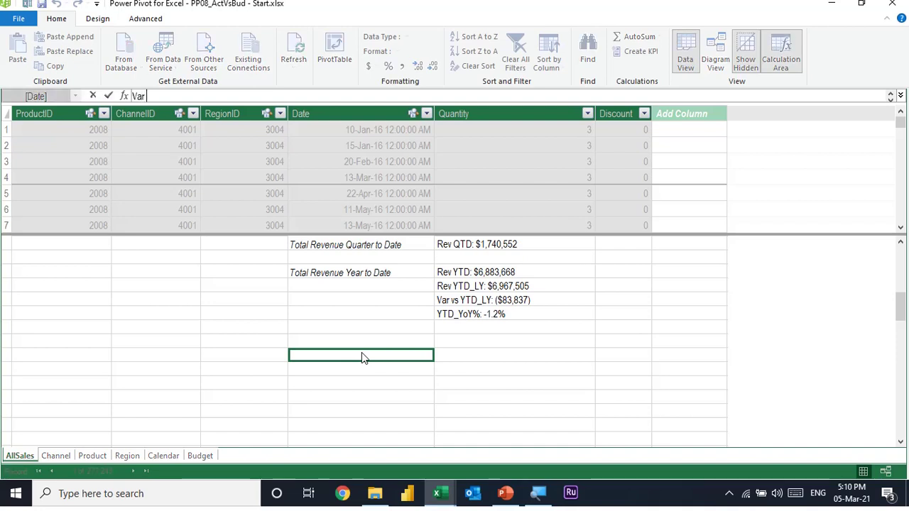
text( Vs Budget)
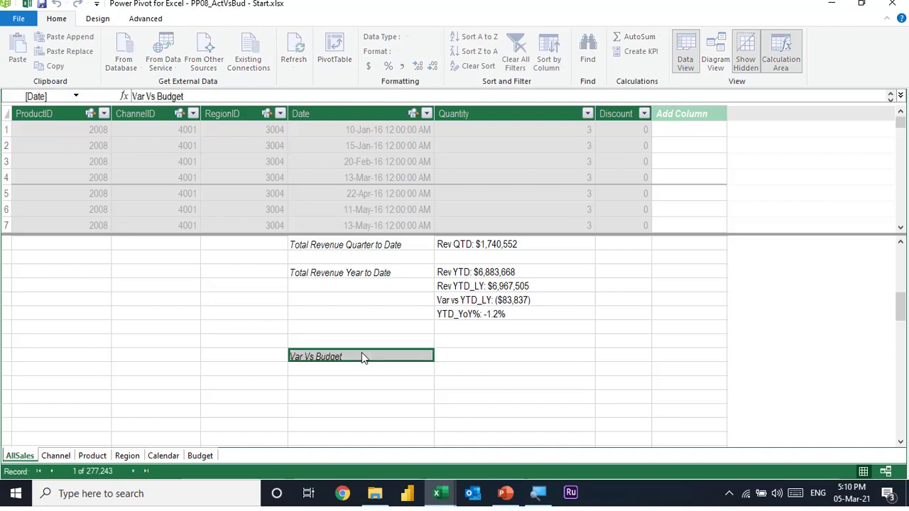
key(Tab)
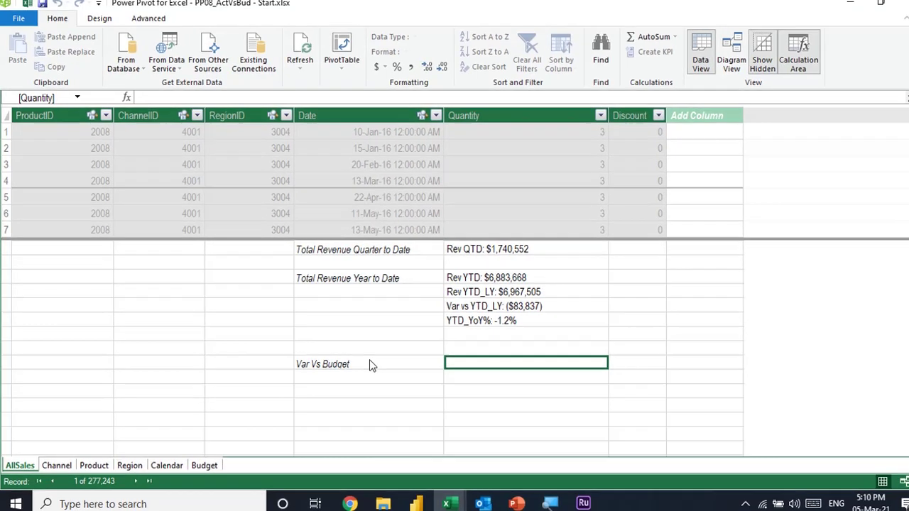
Step: Create the measure Total Bud:=SUM(Budget[Revenue])
text(Tota)
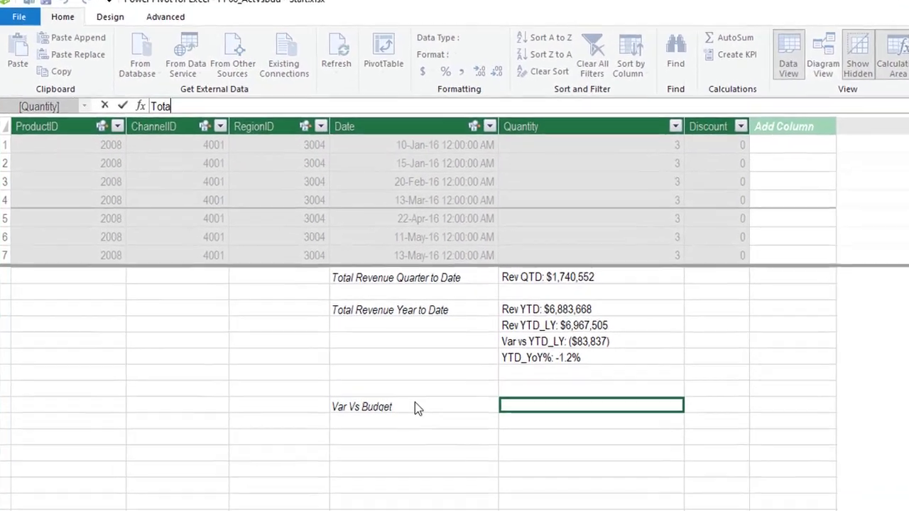
text(l Bud:=)
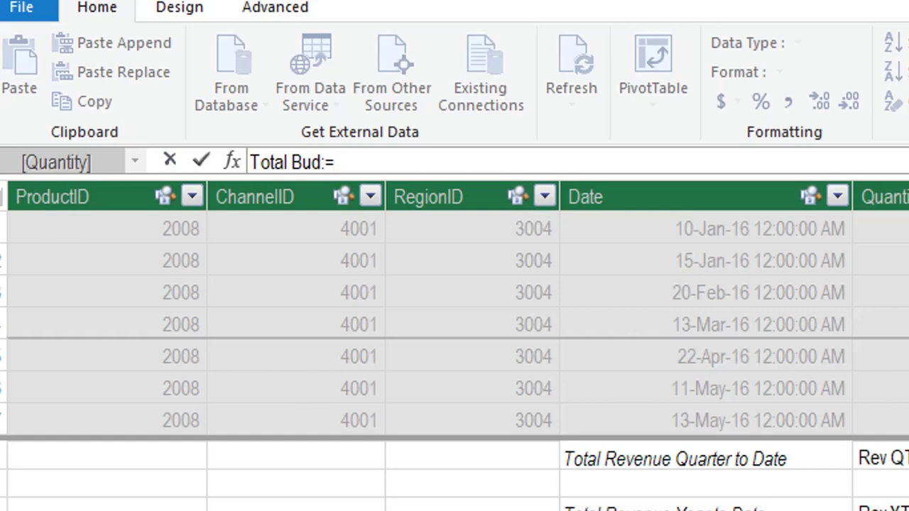
text( sum)
key(Tab)
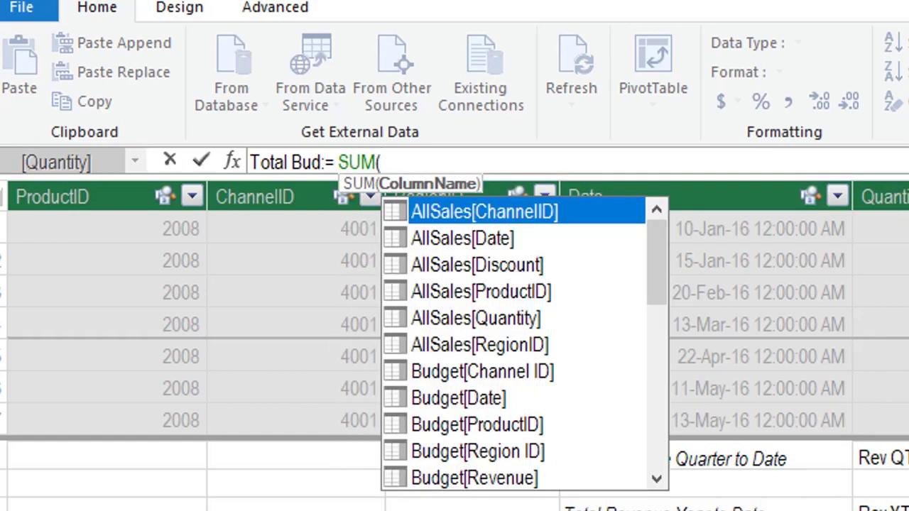
text(bud)
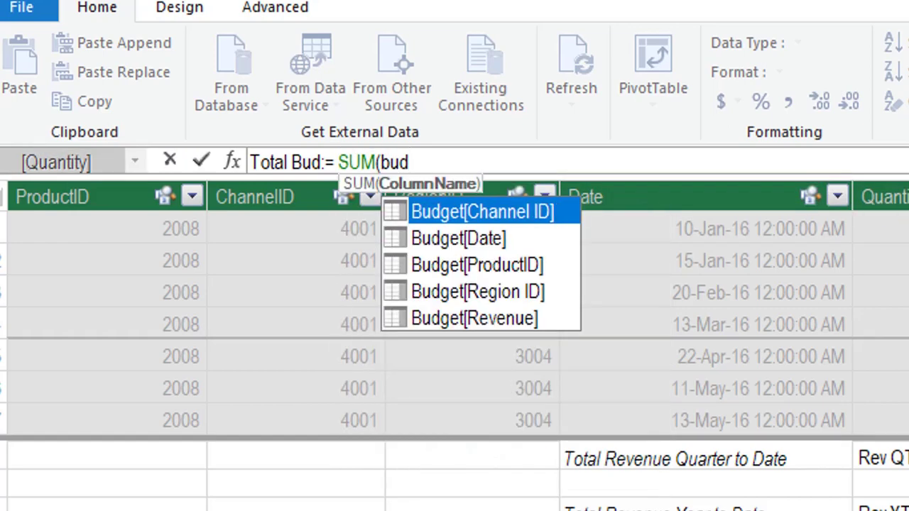
key(Down)
key(Down)
key(Down)
key(Down)
key(Tab)
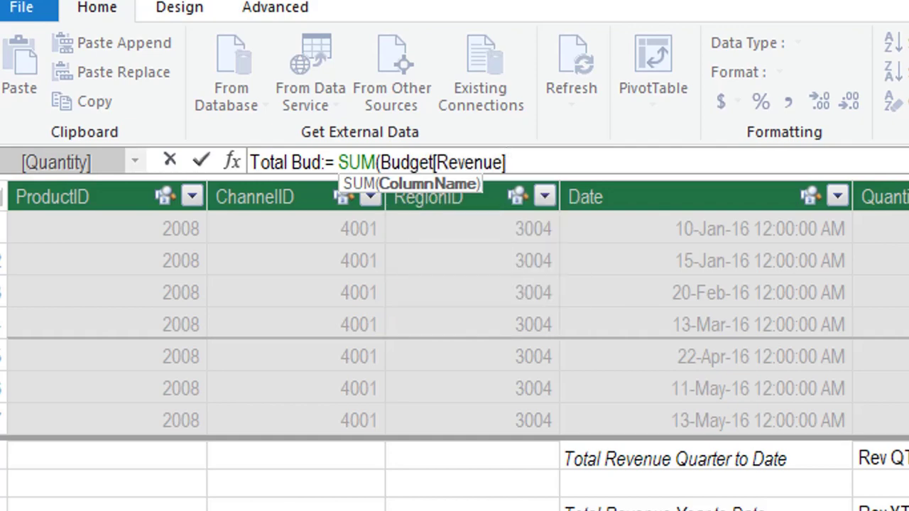
text())
key(Return)
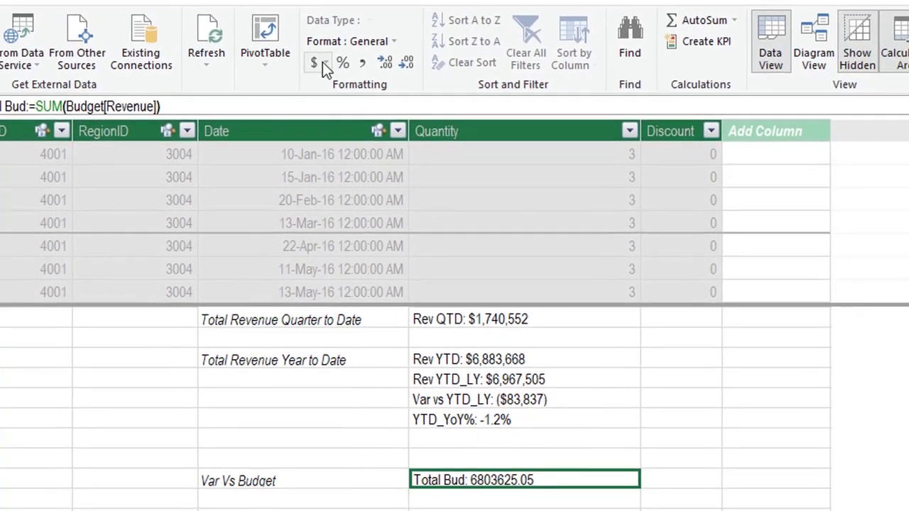
Step: Format Total Bud as dollar currency with no decimal places
click(324, 63)
click(336, 89)
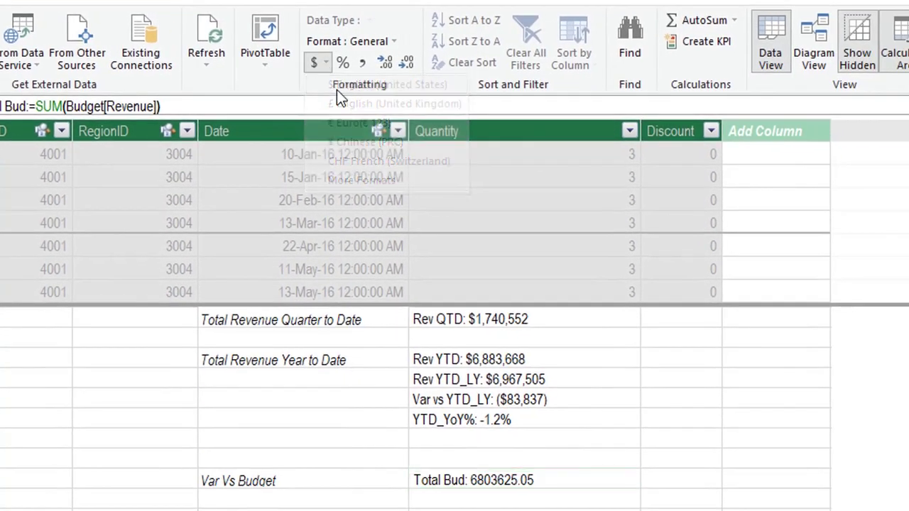
click(408, 65)
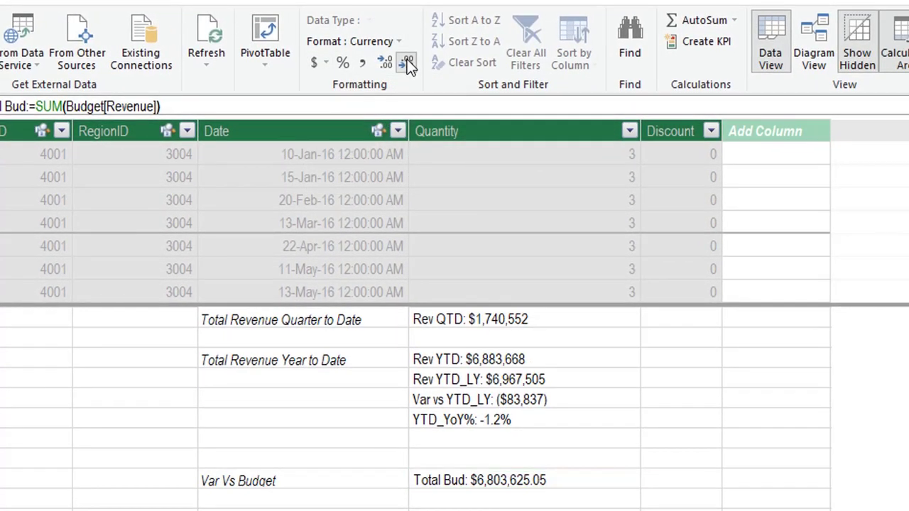
click(407, 65)
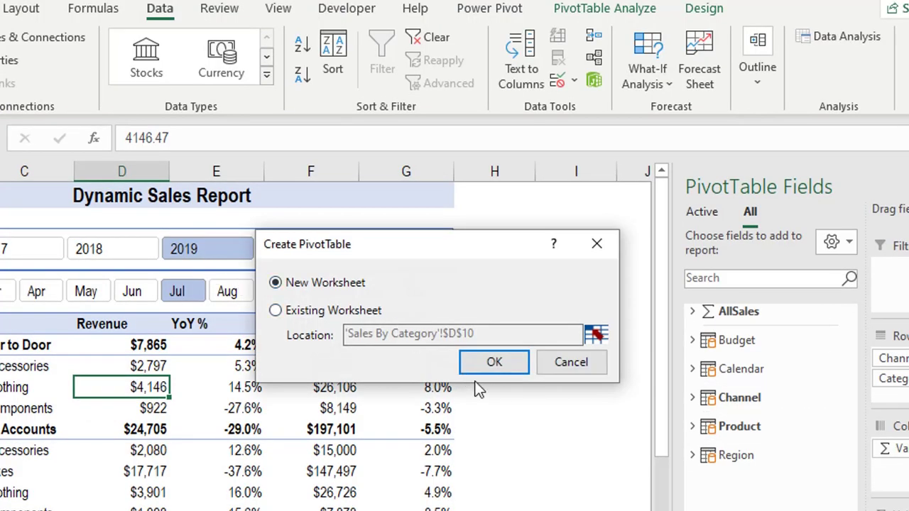
Step: Accept the Create PivotTable dialog with New Worksheet selected
click(507, 371)
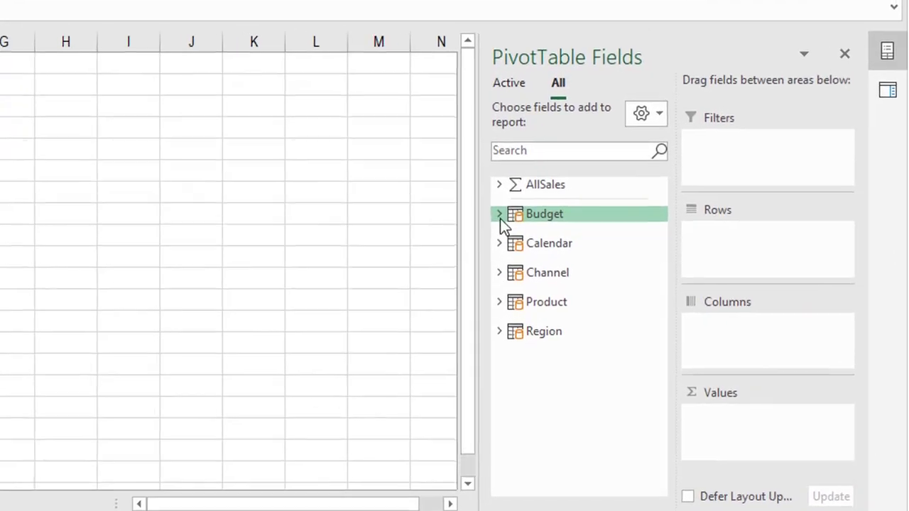
Step: Put the Budget table's Region ID field in the PivotTable rows
click(557, 237)
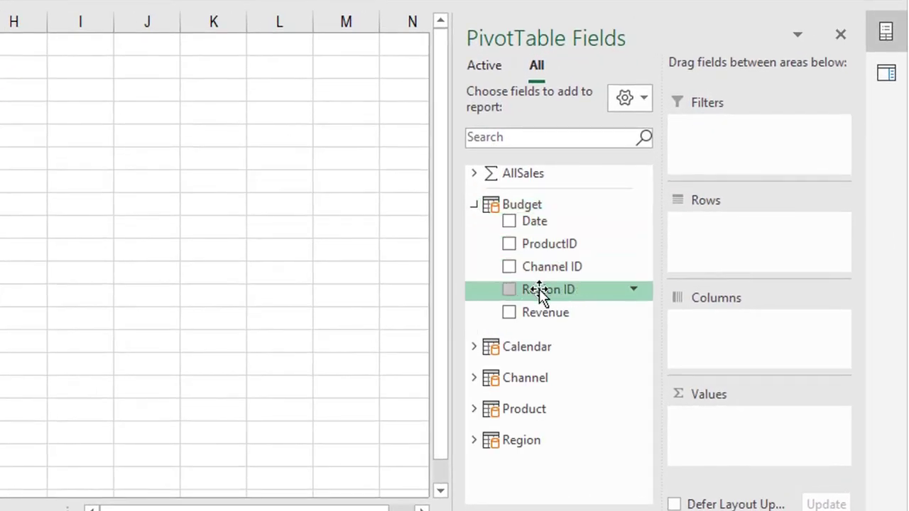
drag(539, 289, 738, 243)
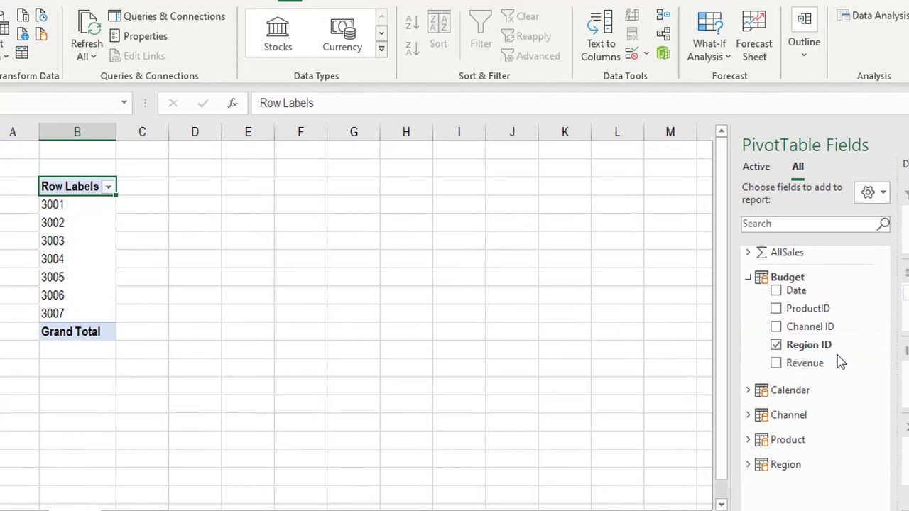
mouse_move(829, 362)
mouse_down()
mouse_move(643, 353)
mouse_move(76, 209)
mouse_up()
Step: Add AllSales Revenue and Total Bud to Values, then check the values for regions 3001–3007
click(751, 252)
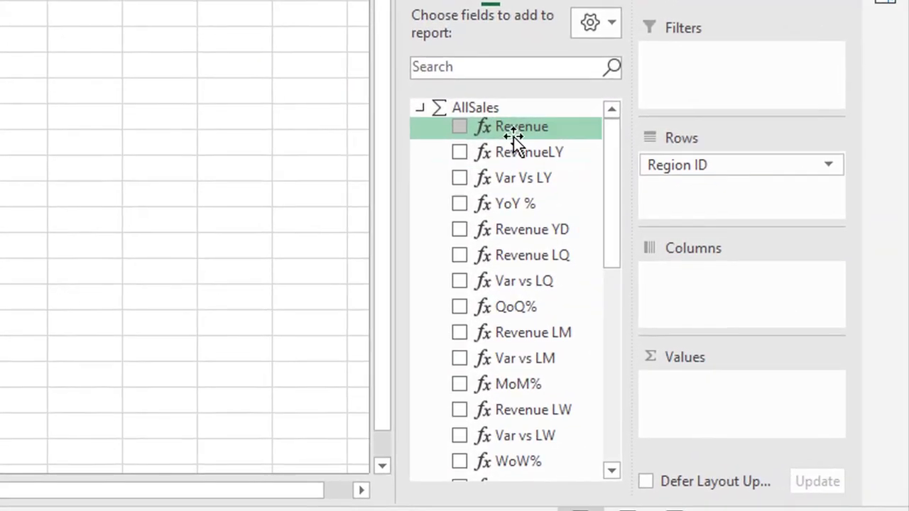
drag(513, 137, 741, 413)
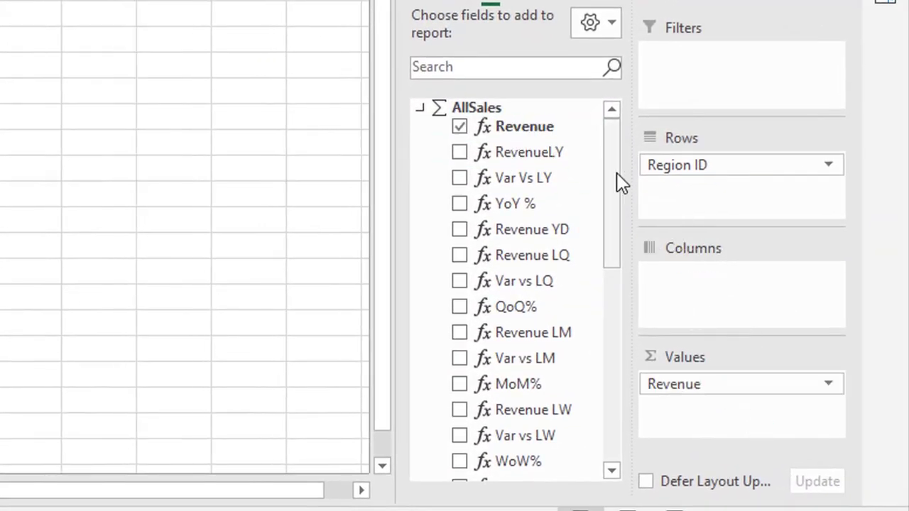
drag(616, 173, 637, 406)
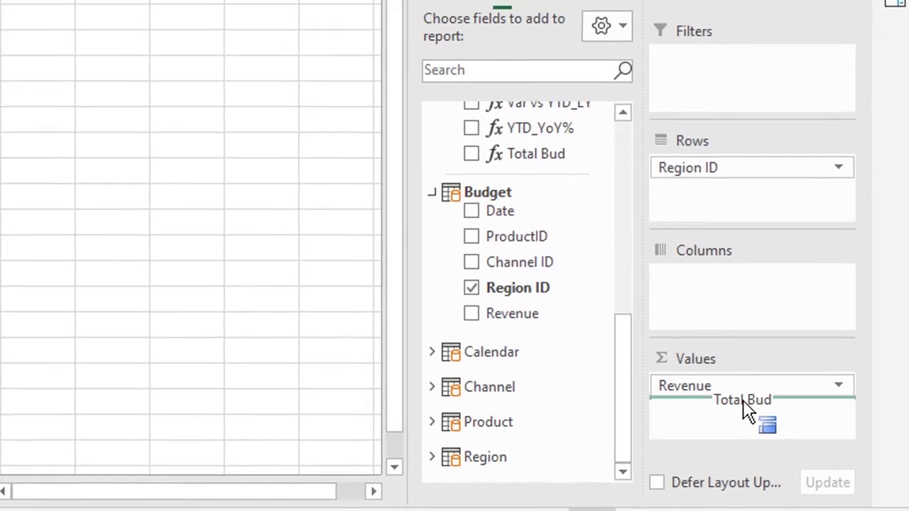
drag(519, 154, 743, 405)
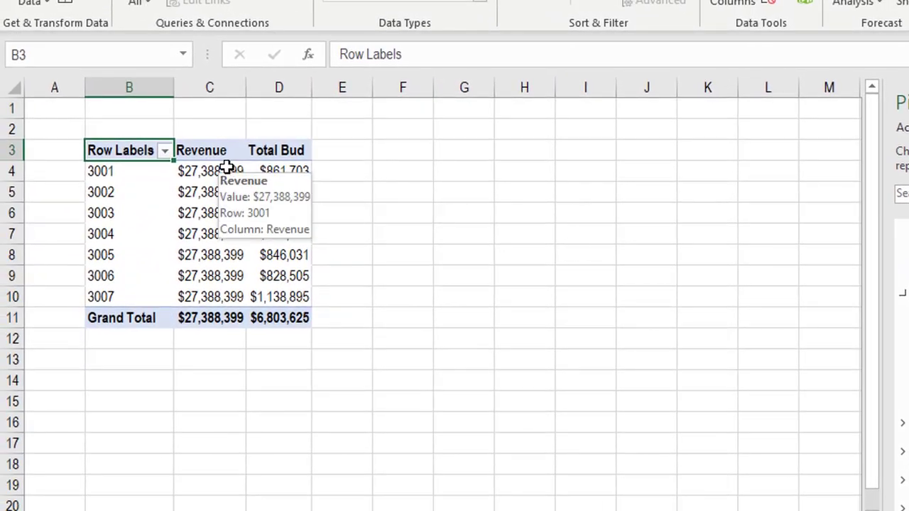
click(226, 170)
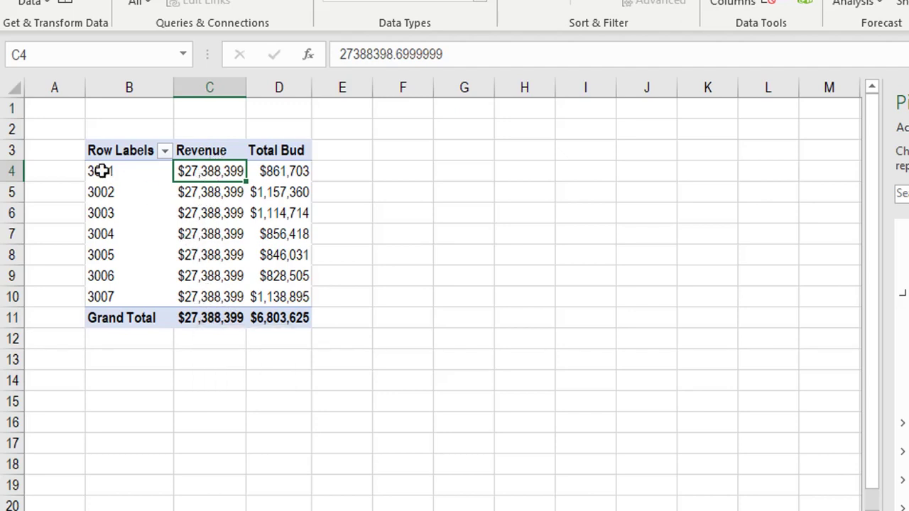
drag(102, 171, 116, 297)
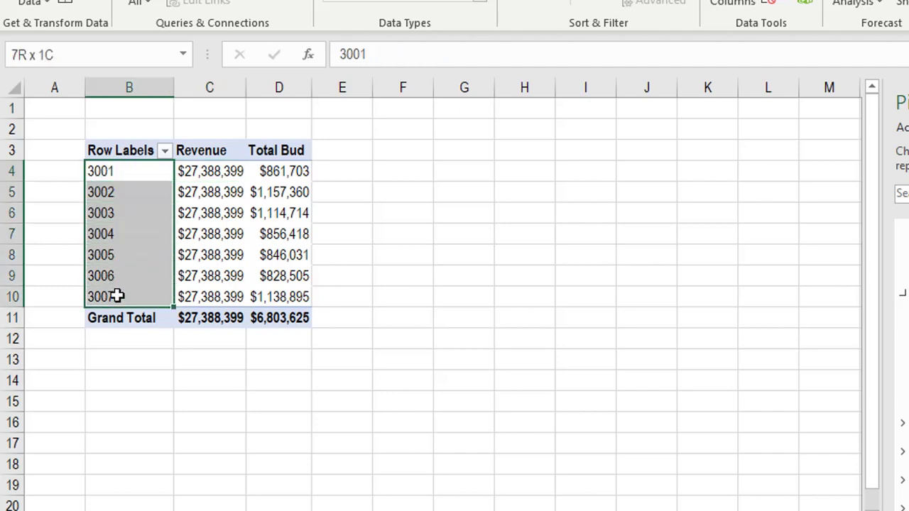
Step: Replace Budget's Region ID rows with the Region table's Region names, Alex through Upper
drag(278, 172, 277, 293)
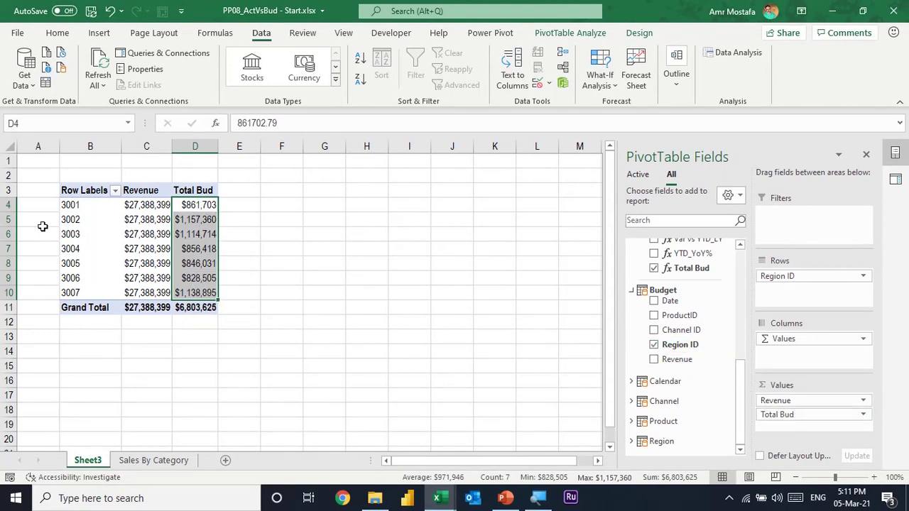
click(74, 220)
click(135, 220)
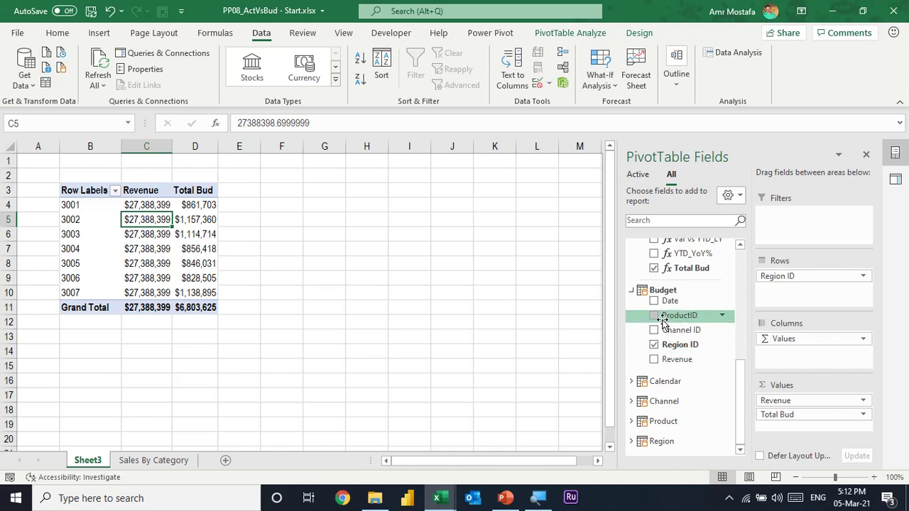
click(654, 345)
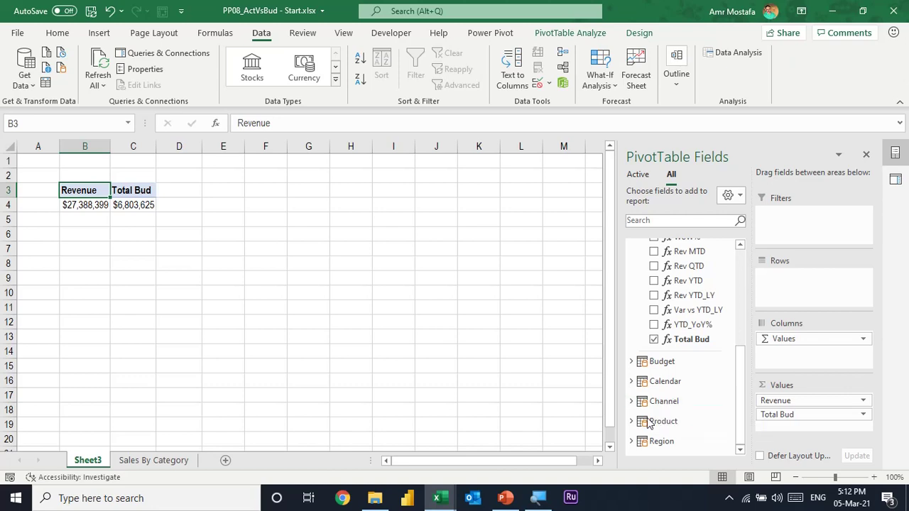
click(661, 441)
drag(673, 440, 796, 296)
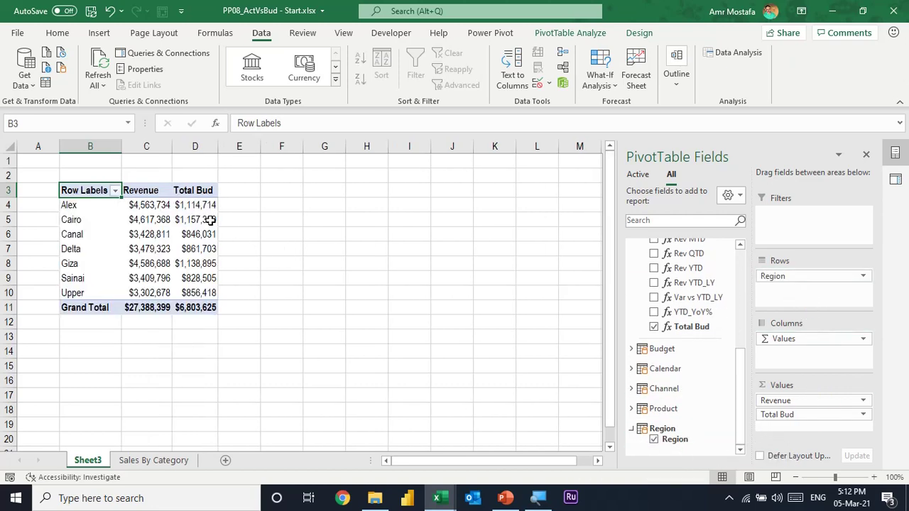
drag(163, 205, 160, 279)
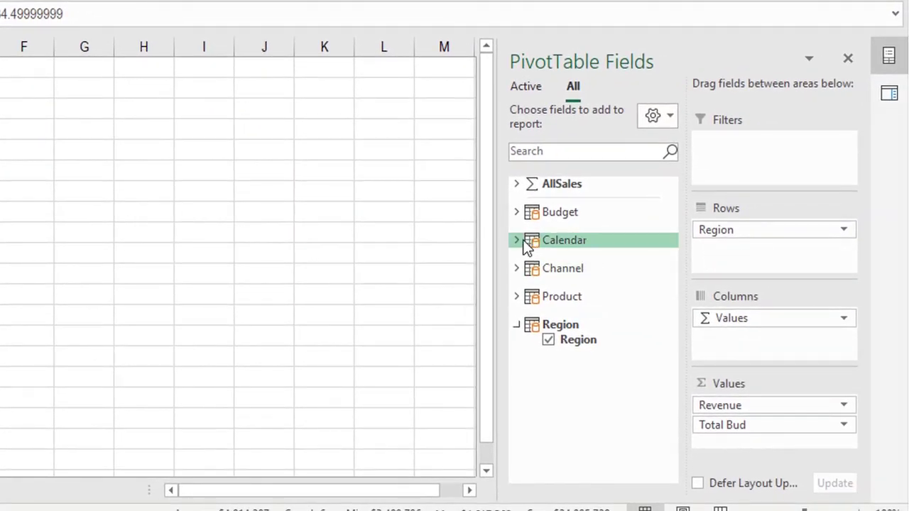
Step: Add Calendar's Year as a report filter and set it to 2018
click(517, 241)
click(533, 276)
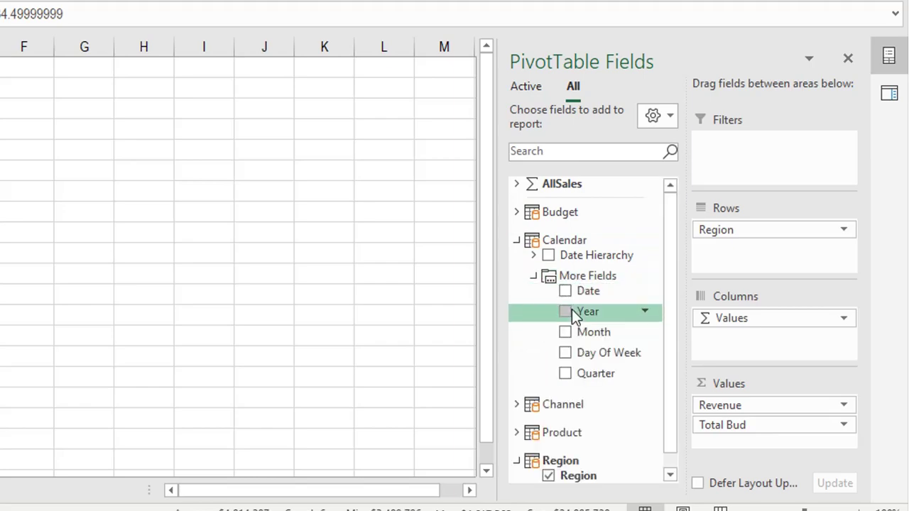
mouse_move(588, 312)
mouse_down()
mouse_move(731, 299)
mouse_move(765, 172)
mouse_up()
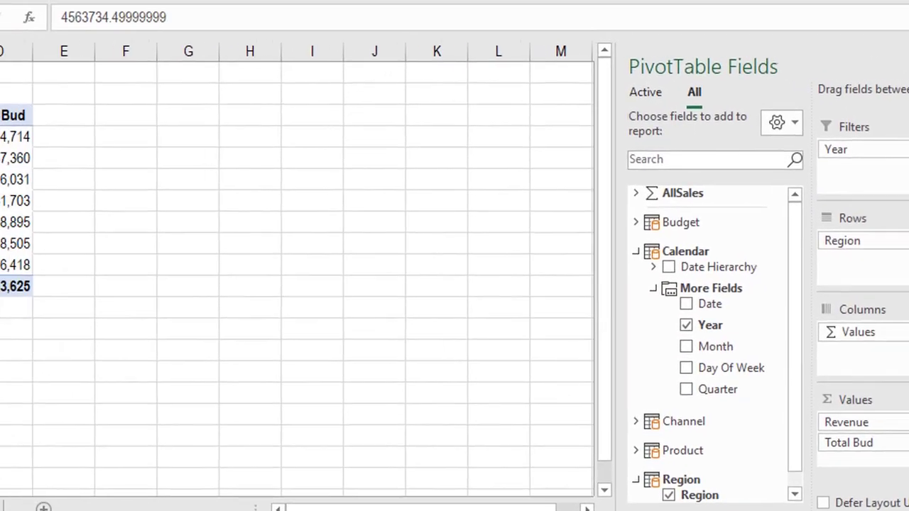
click(228, 87)
click(43, 197)
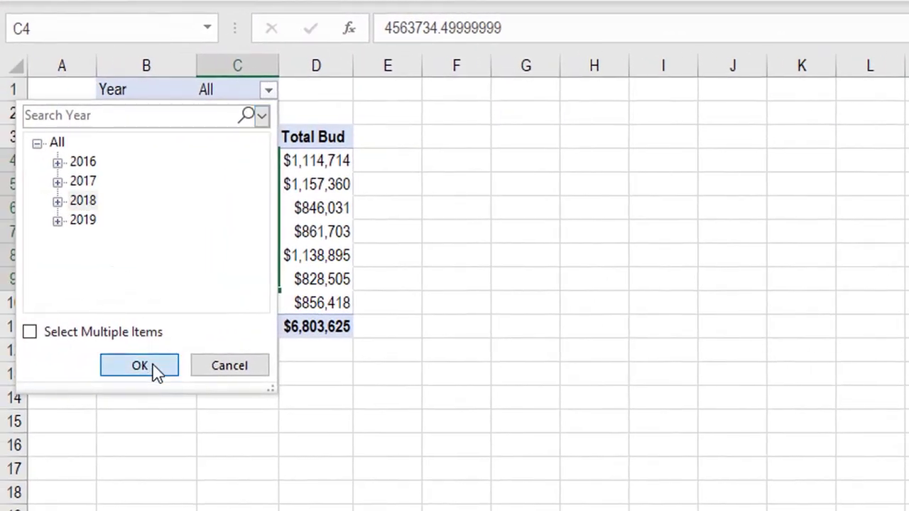
click(102, 360)
Step: Compare the 2018 Revenue and Total Bud figures for Delta and Alex
click(249, 228)
click(301, 225)
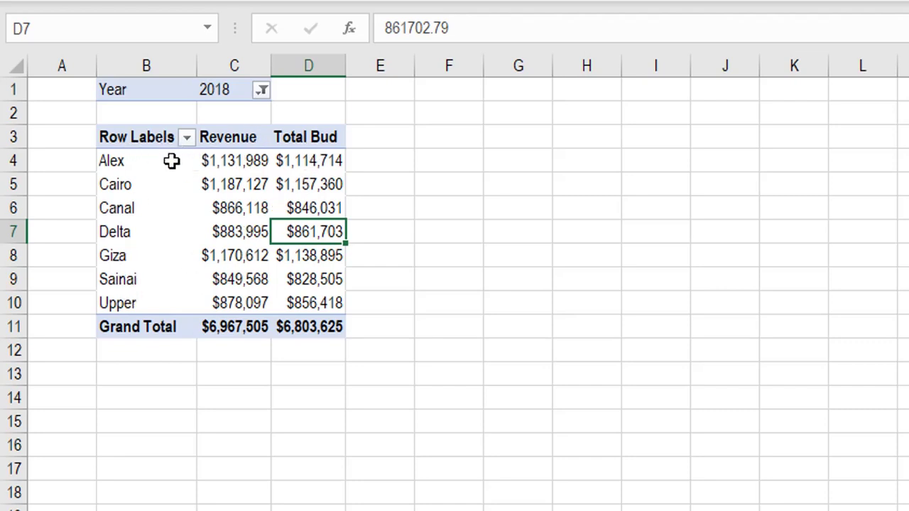
click(238, 162)
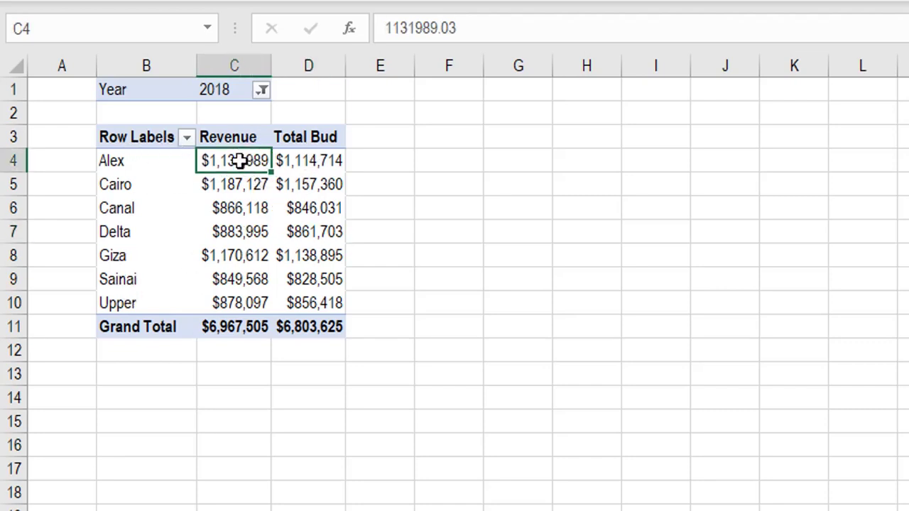
click(303, 161)
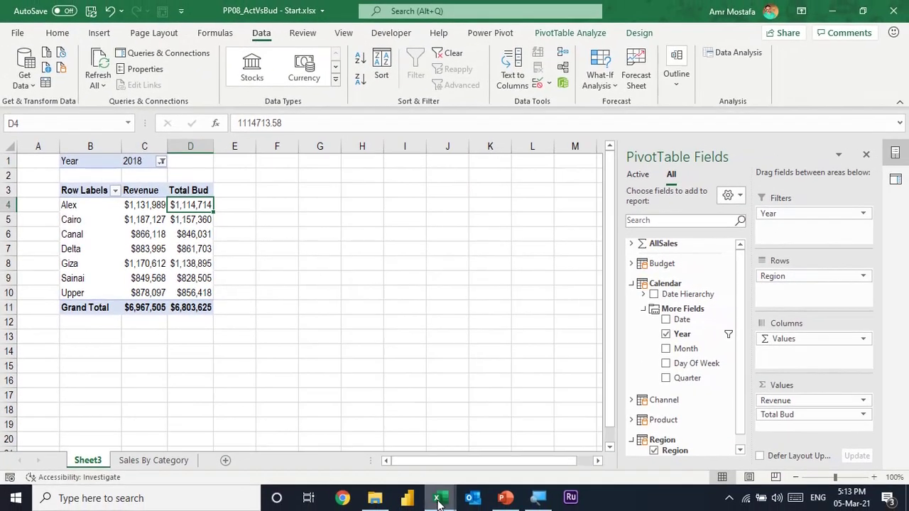
Step: In Power Pivot's Diagram View, review the Budget table's Date, ProductID, Channel ID, Region ID and Revenue fields
mouse_move(439, 498)
click(523, 436)
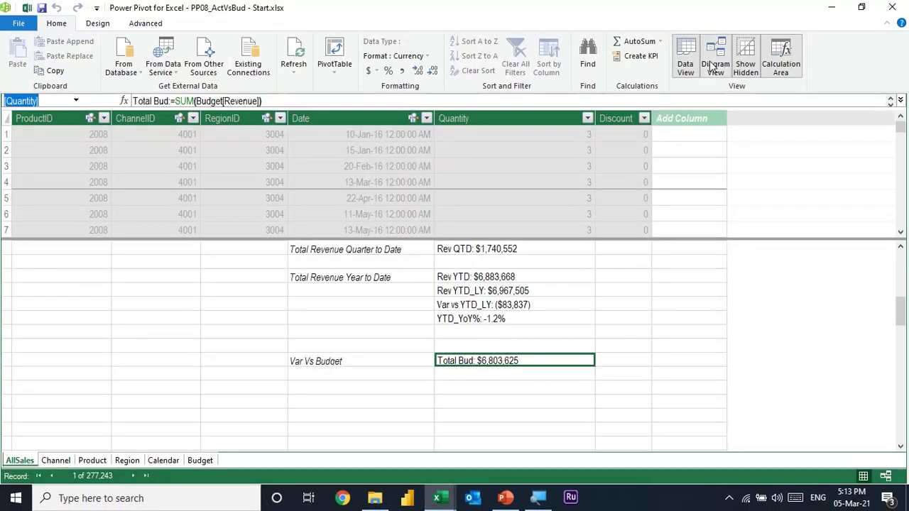
click(716, 60)
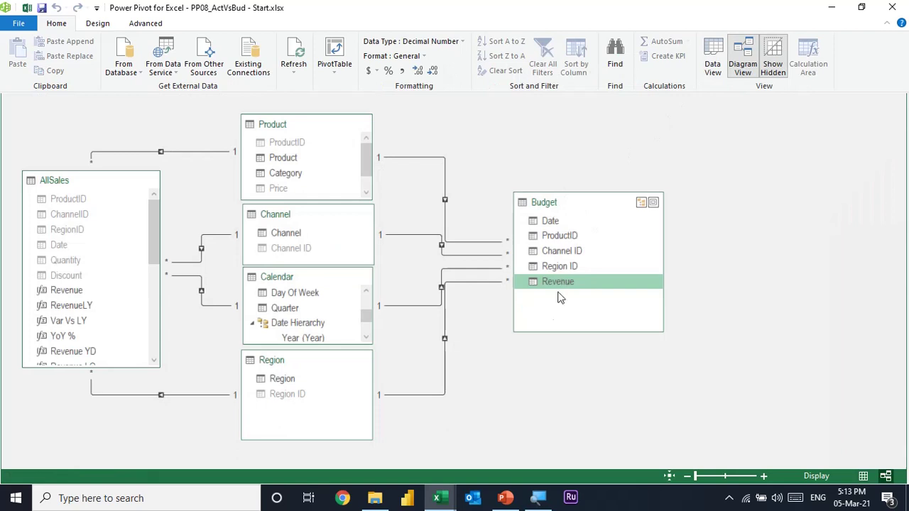
click(551, 221)
click(559, 237)
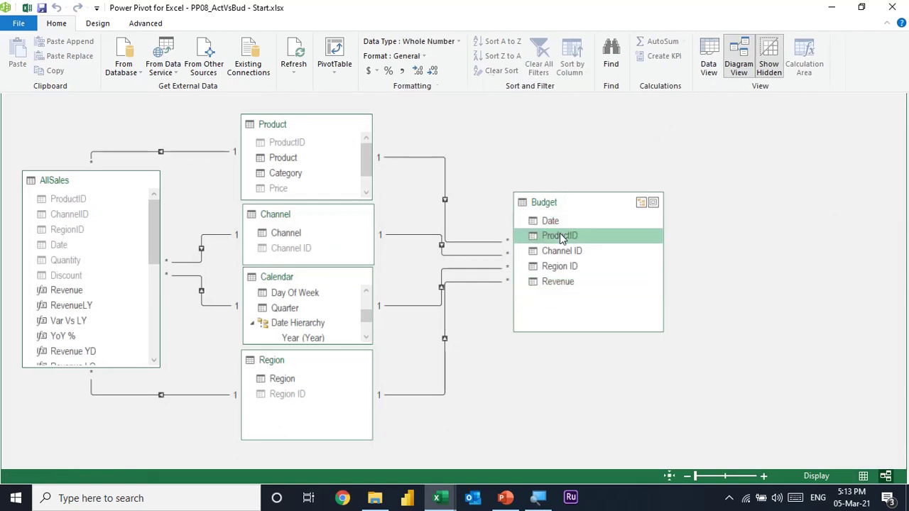
click(558, 252)
click(561, 267)
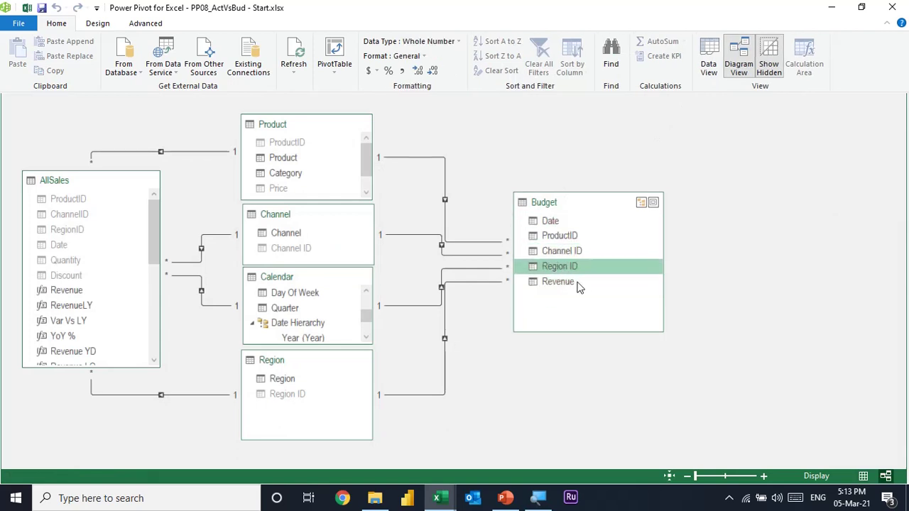
click(559, 283)
drag(153, 223, 155, 351)
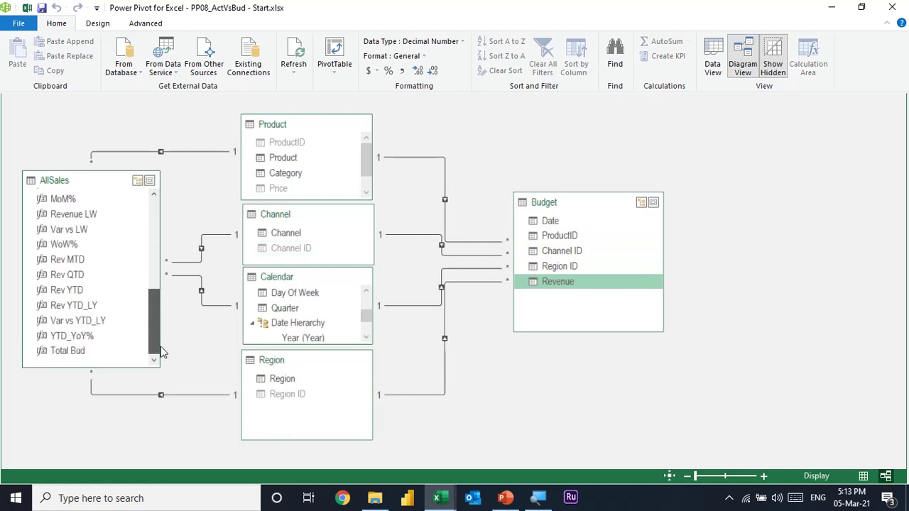
Step: Hide the Budget table from client tools
click(606, 202)
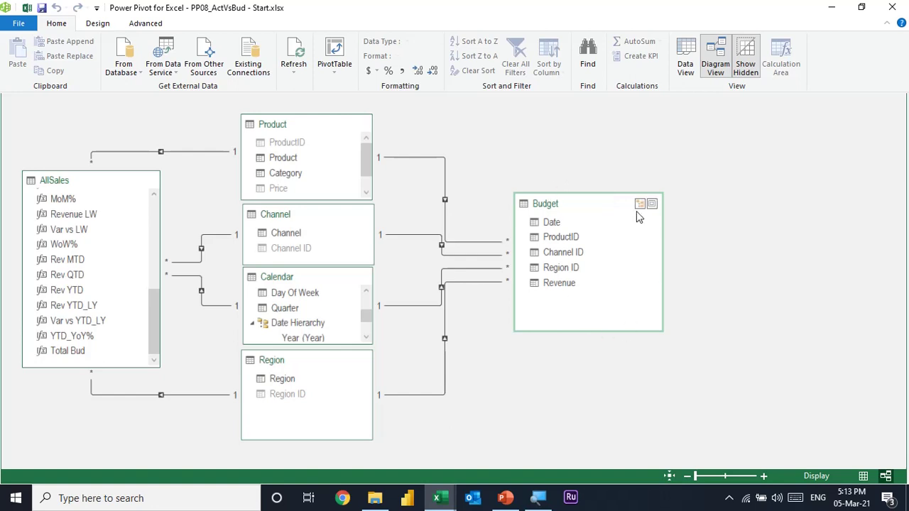
right_click(595, 205)
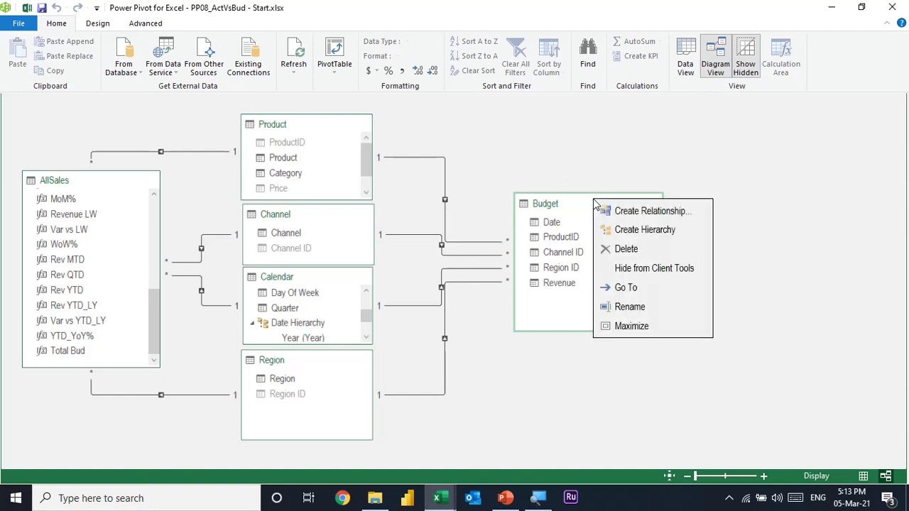
click(641, 268)
click(641, 268)
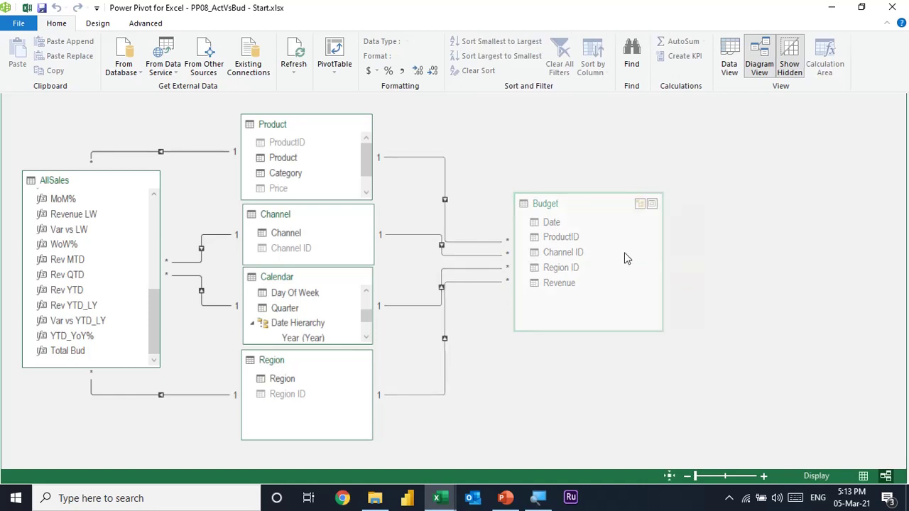
drag(154, 325, 144, 211)
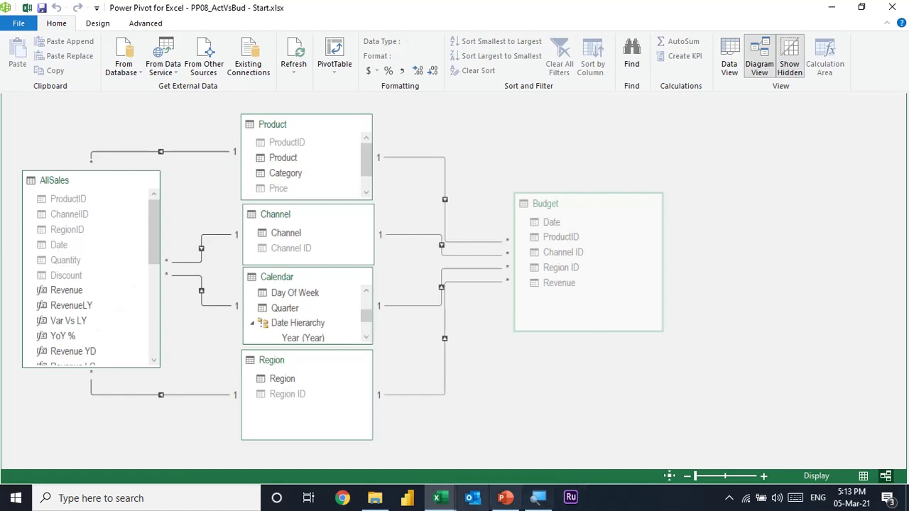
click(444, 497)
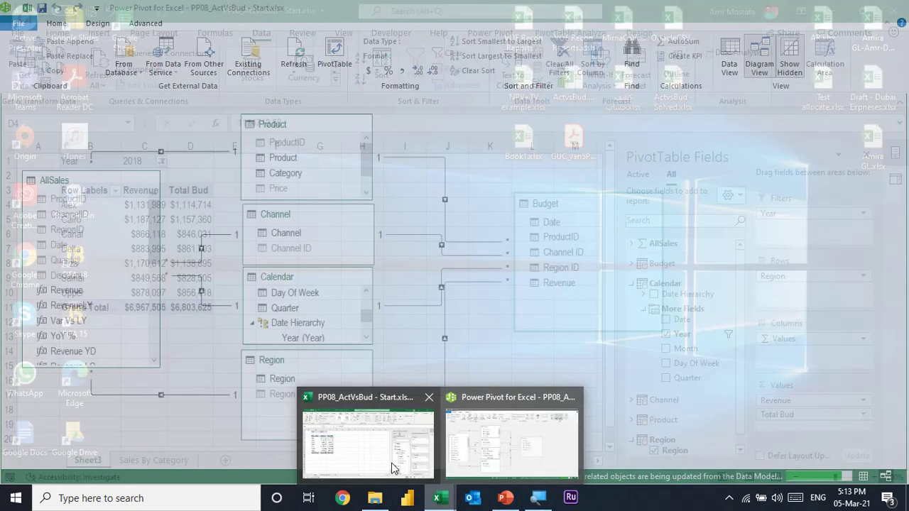
Step: In the Excel PivotTable field list, collapse Calendar and Region and expand AllSales
click(398, 448)
click(144, 234)
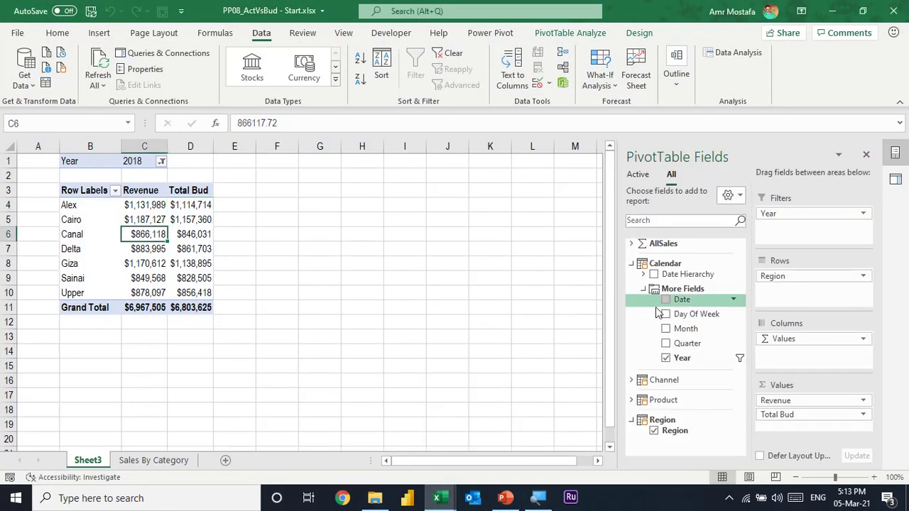
click(631, 264)
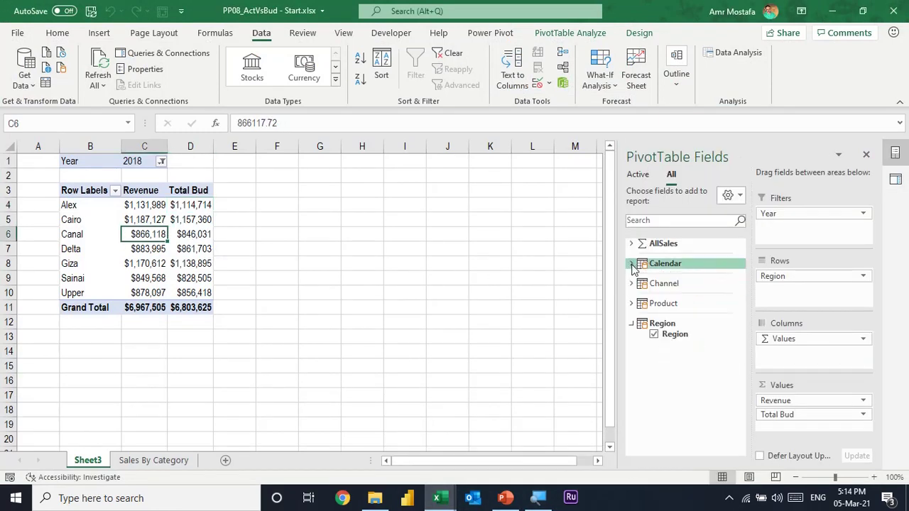
click(631, 323)
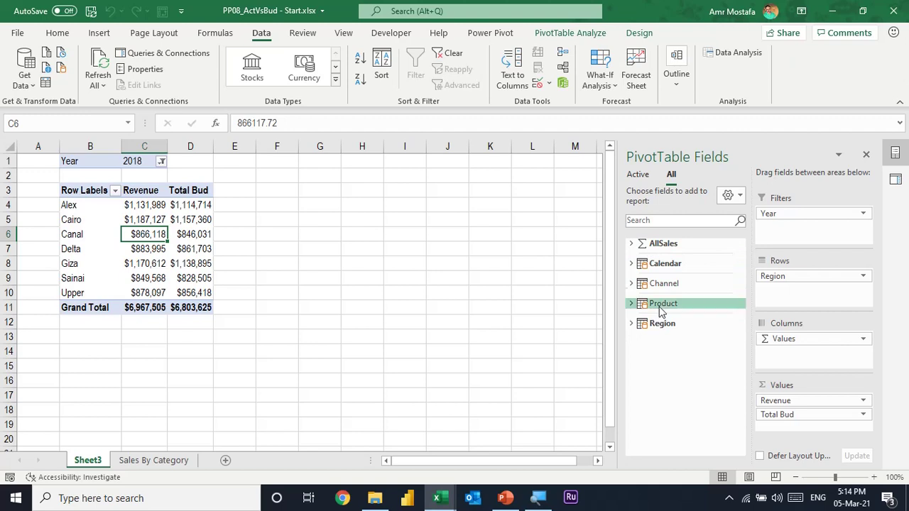
click(632, 244)
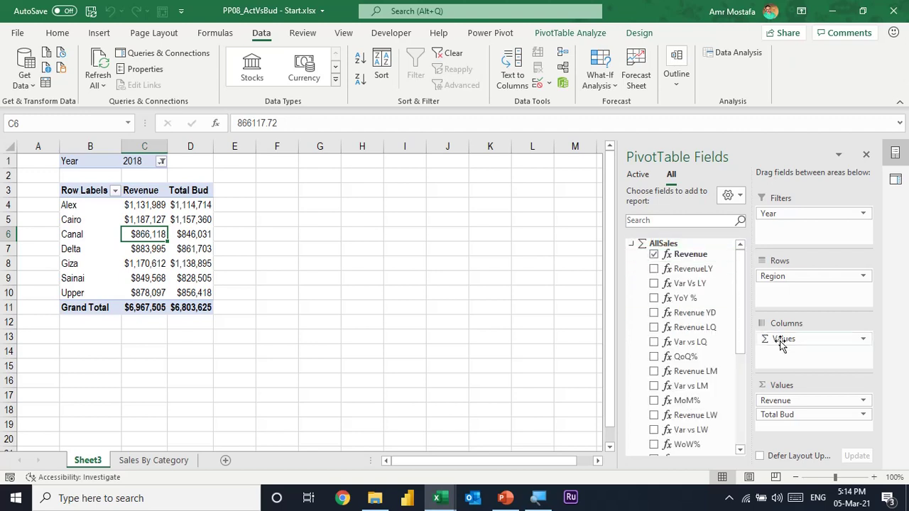
drag(738, 306, 742, 422)
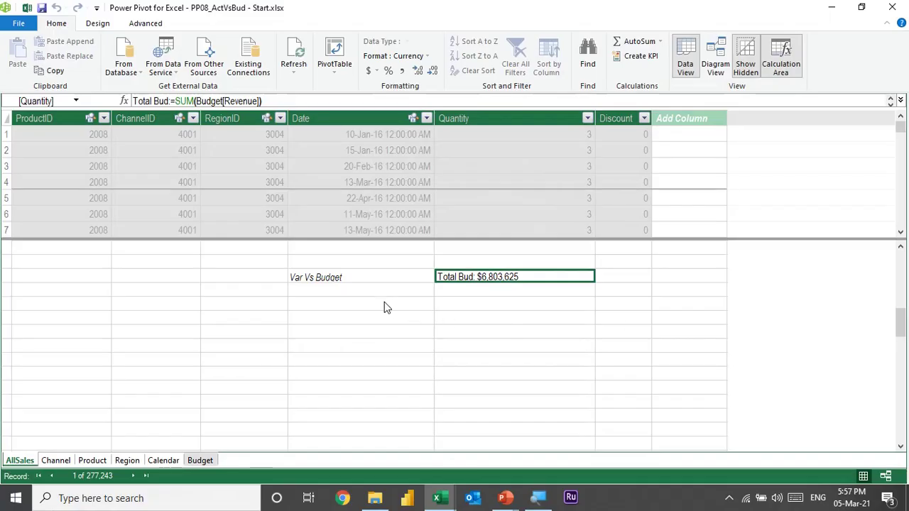
Step: Create the measure Bud YTD:=CALCULATE([Total Bud],DATESYTD('Calendar'[Date])) below Total Bud
click(382, 296)
click(463, 297)
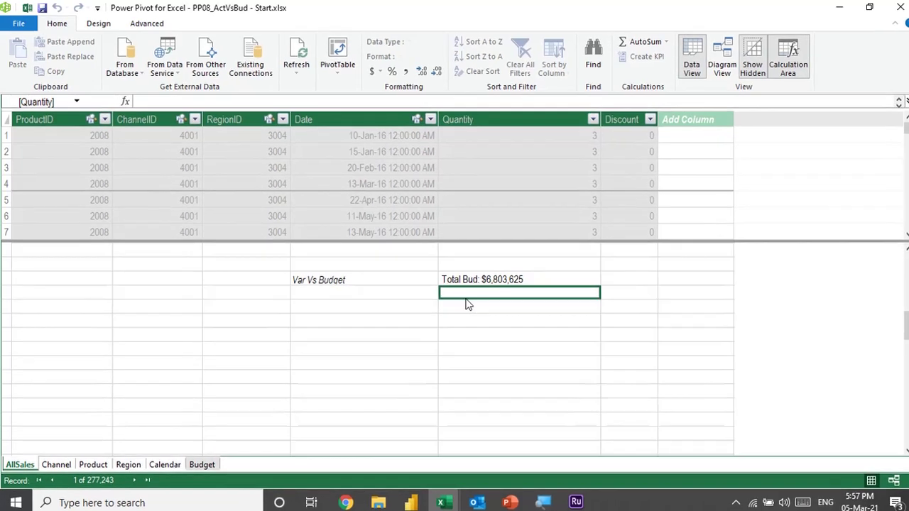
text(Bud)
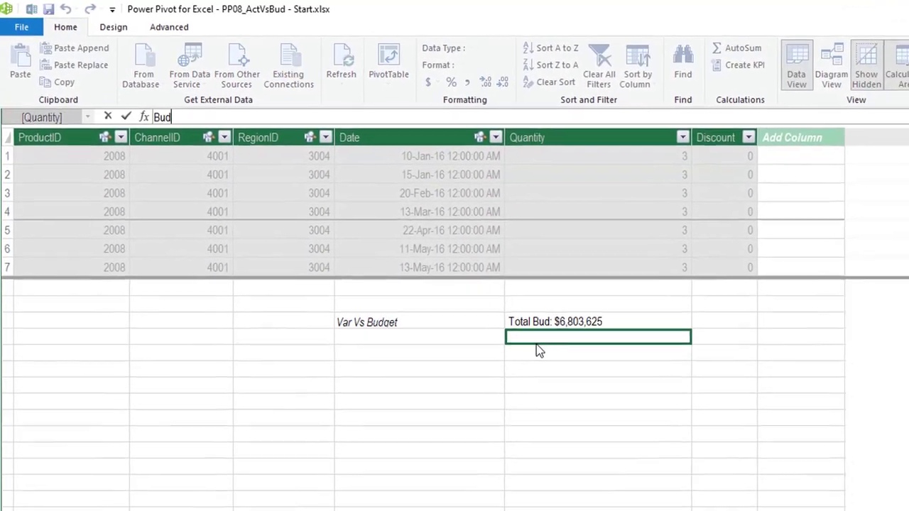
text( YTD)
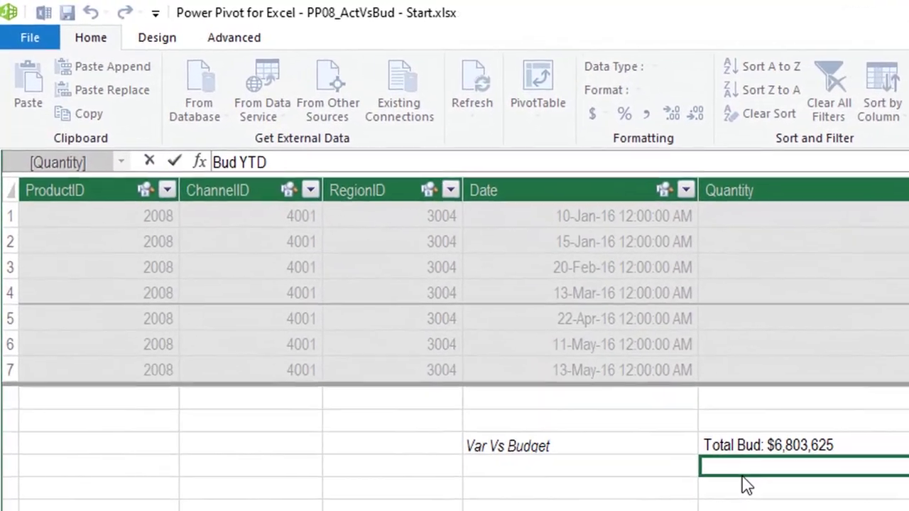
text(:)
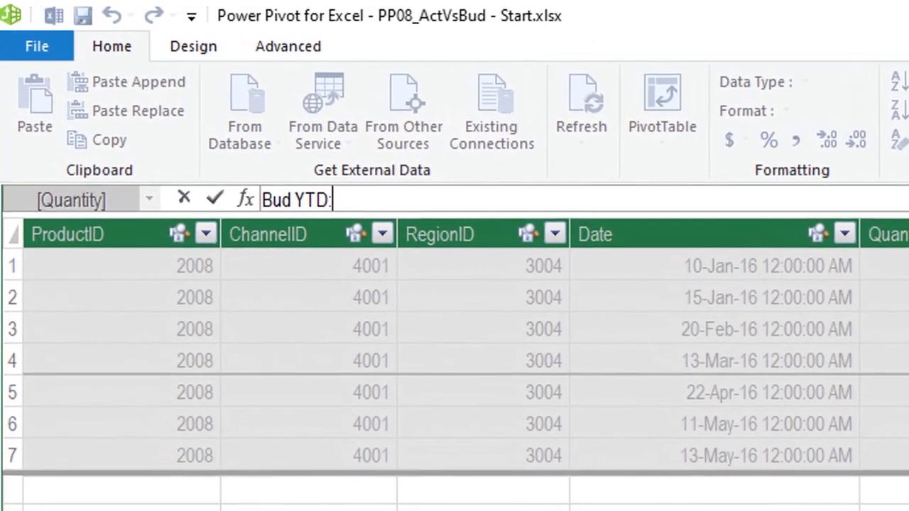
text(=)
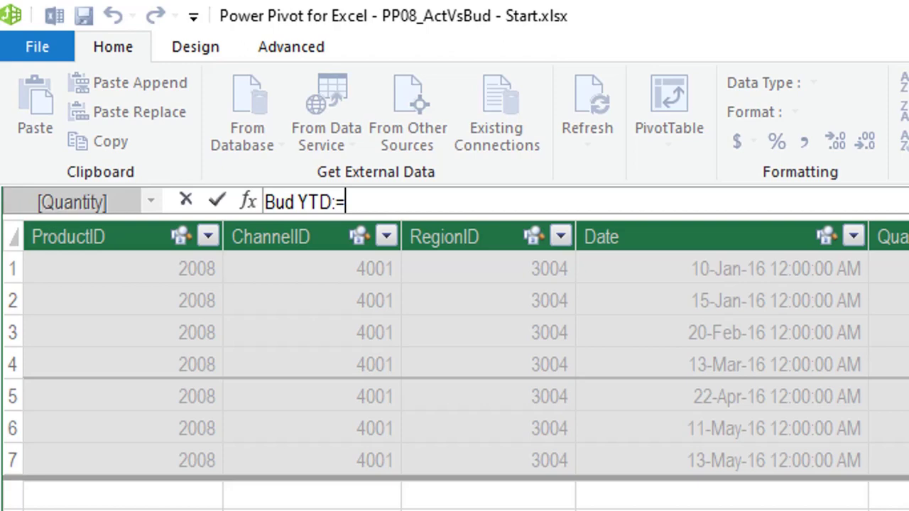
text(cal)
key(Tab)
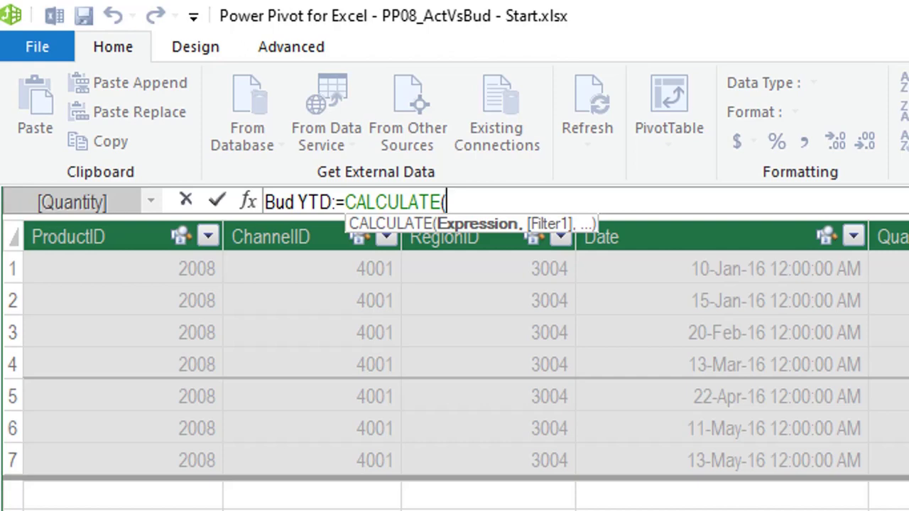
text([)
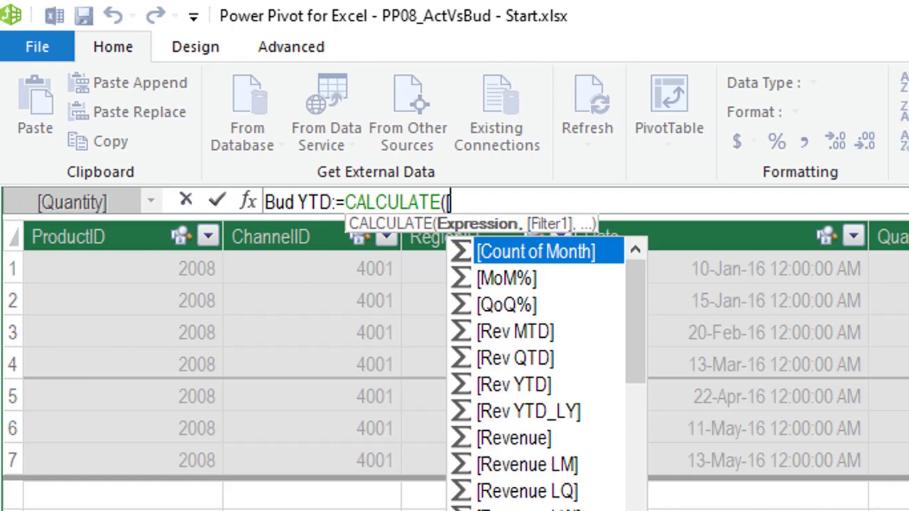
text(t)
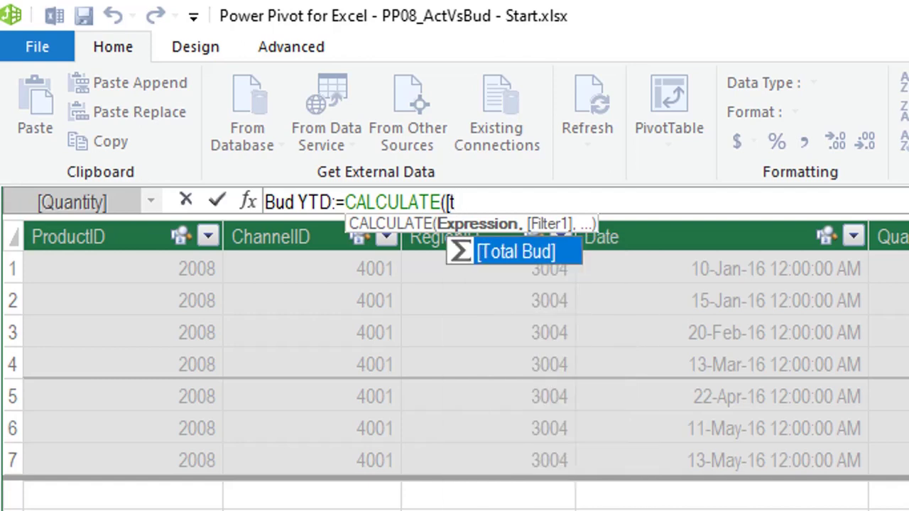
key(Tab)
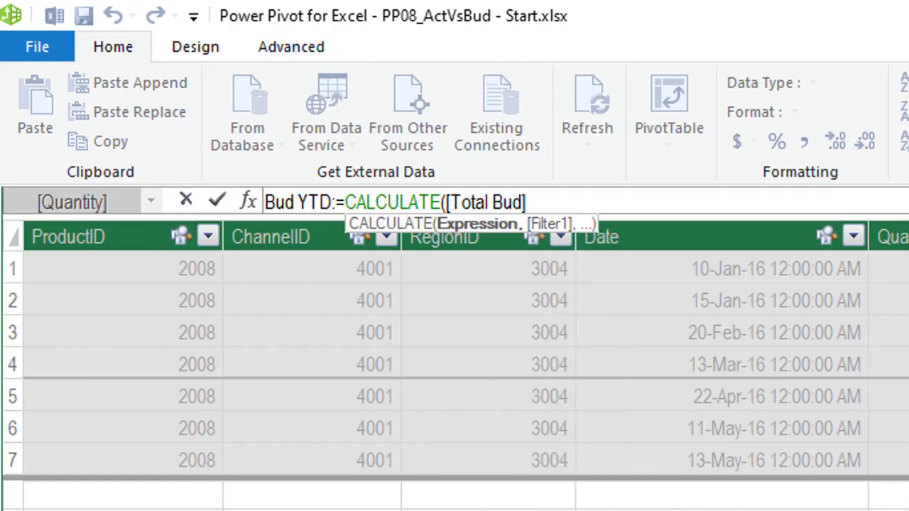
text(,)
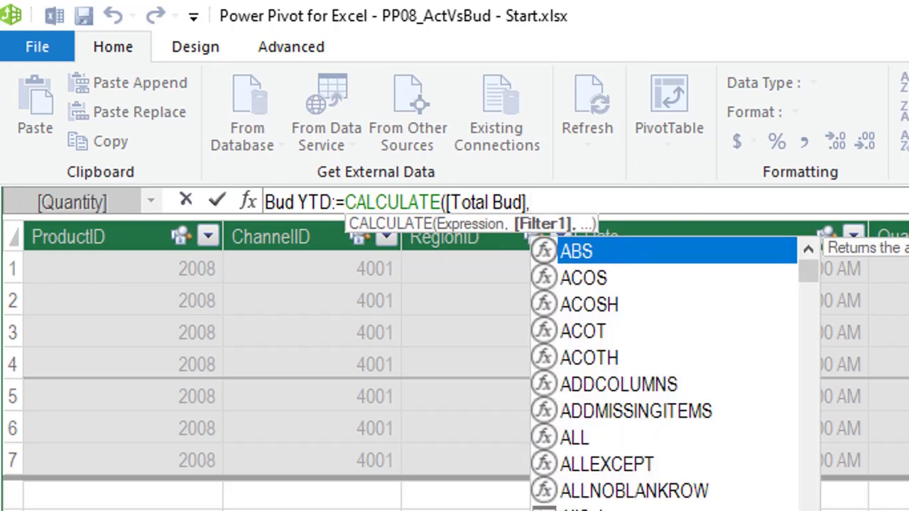
text(date)
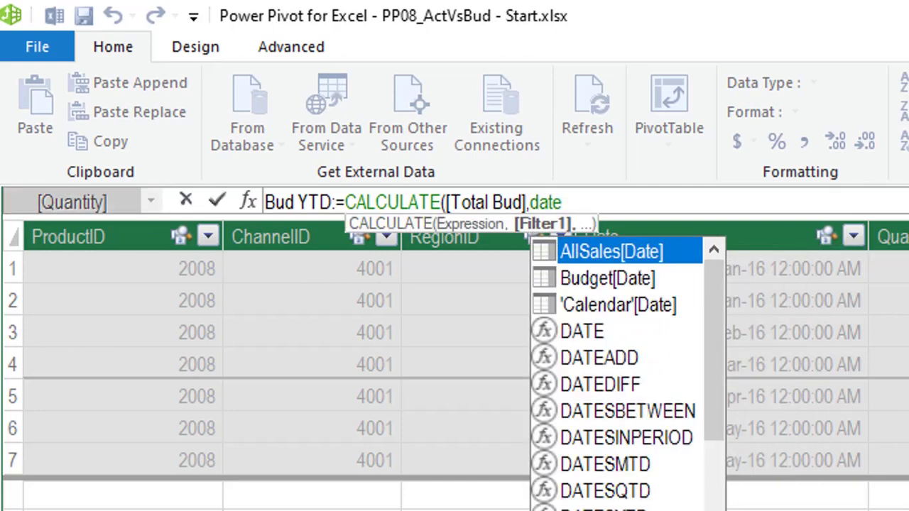
text(sy)
key(Tab)
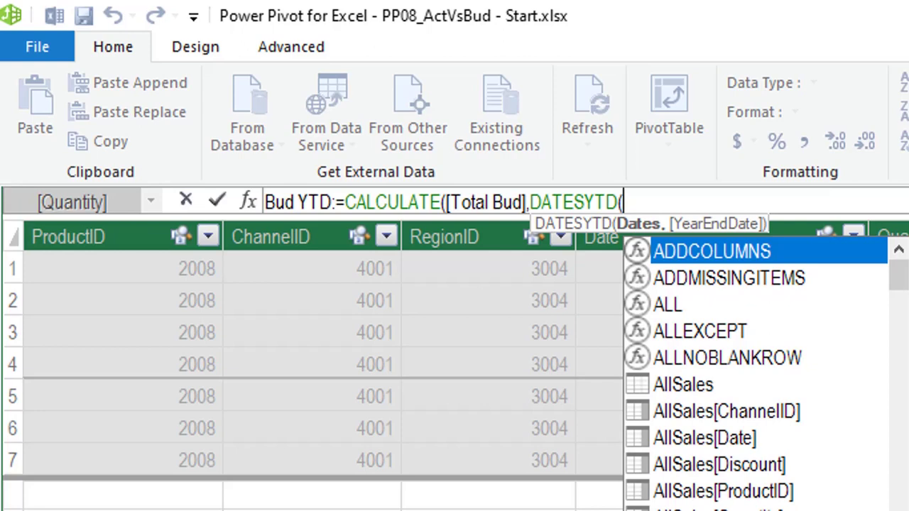
text(ca)
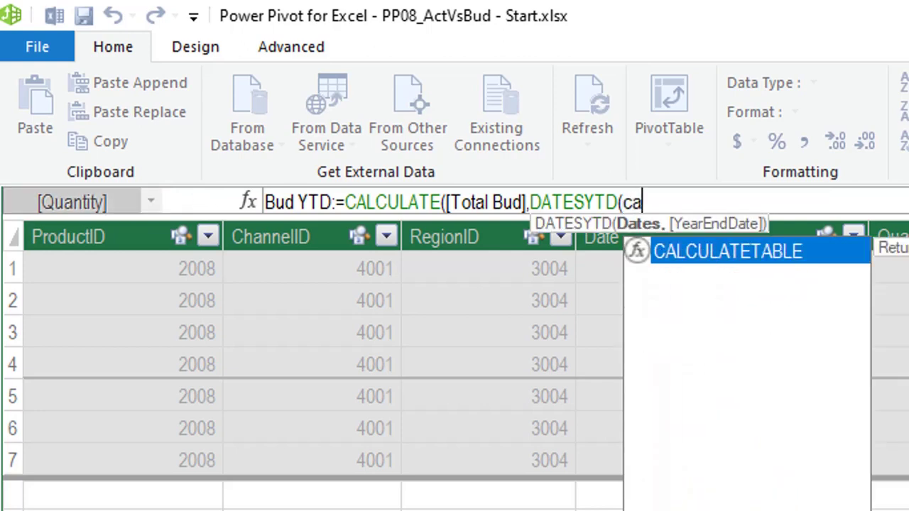
text(l)
key(Down)
key(Down)
key(Down)
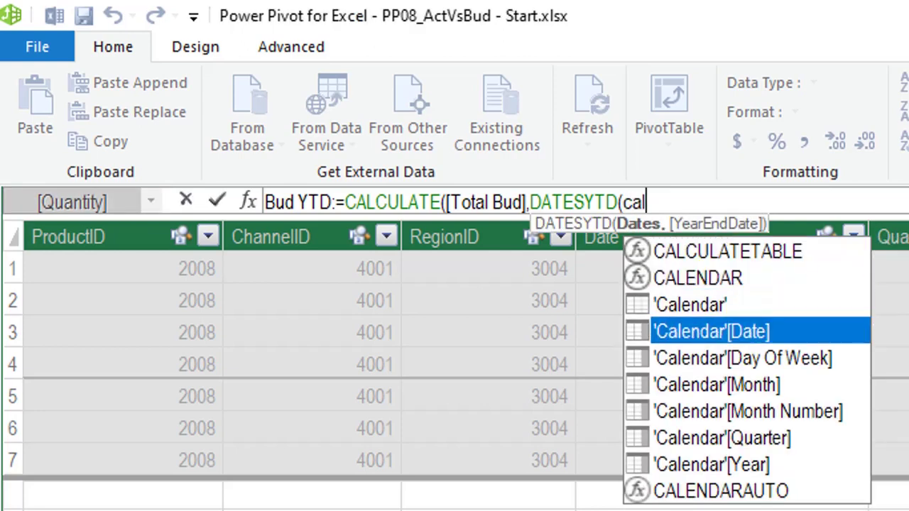
key(Tab)
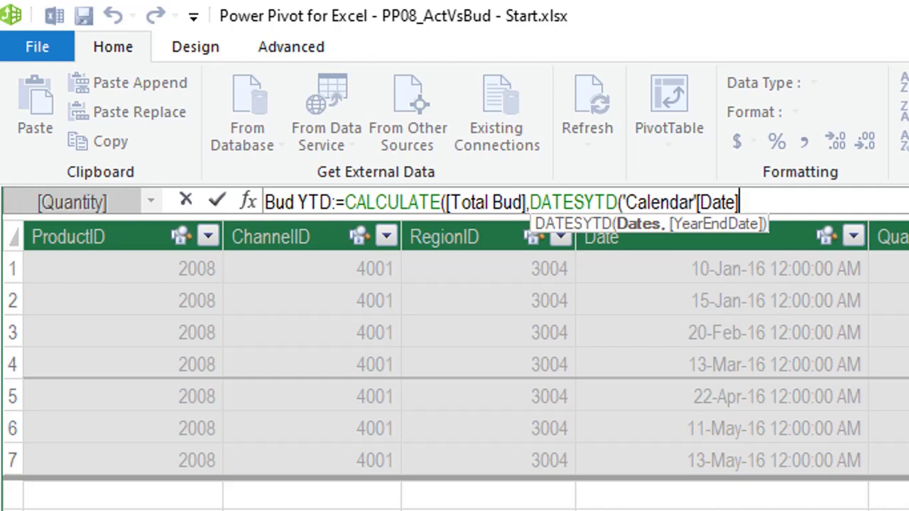
text())
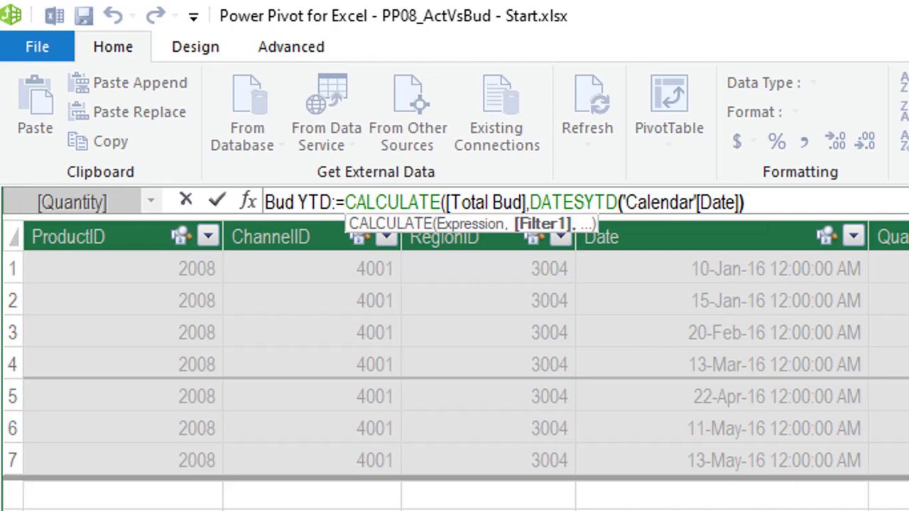
text())
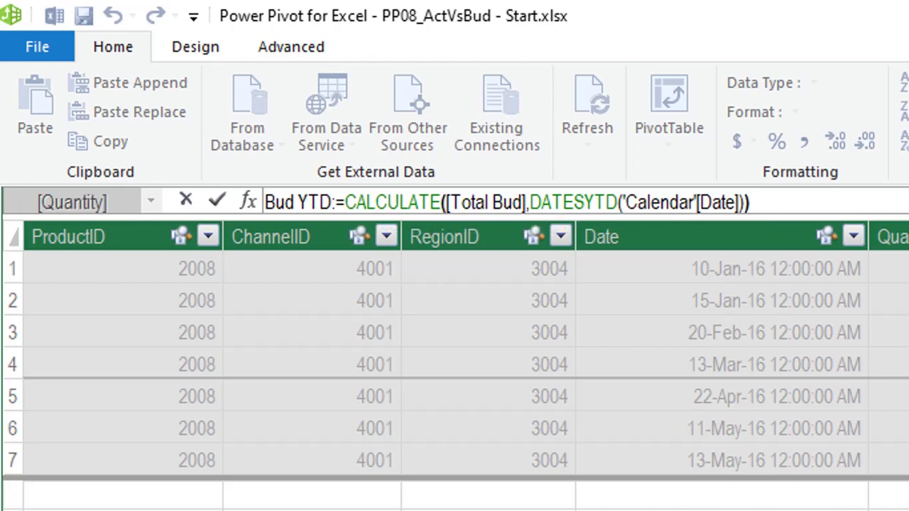
key(Return)
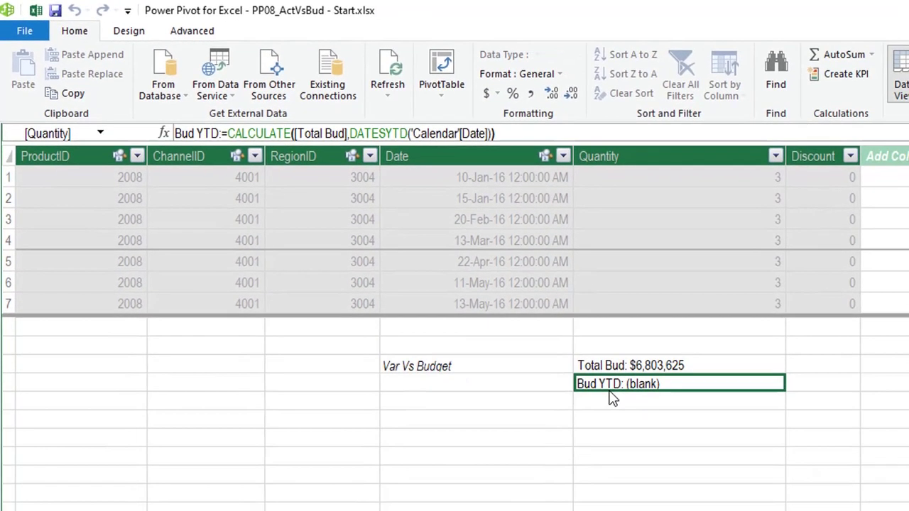
click(609, 394)
Step: Add the measure Vs Bud:=[Revenue]-[Total Bud] in an empty calculation cell
key(Up)
key(Down)
key(Down)
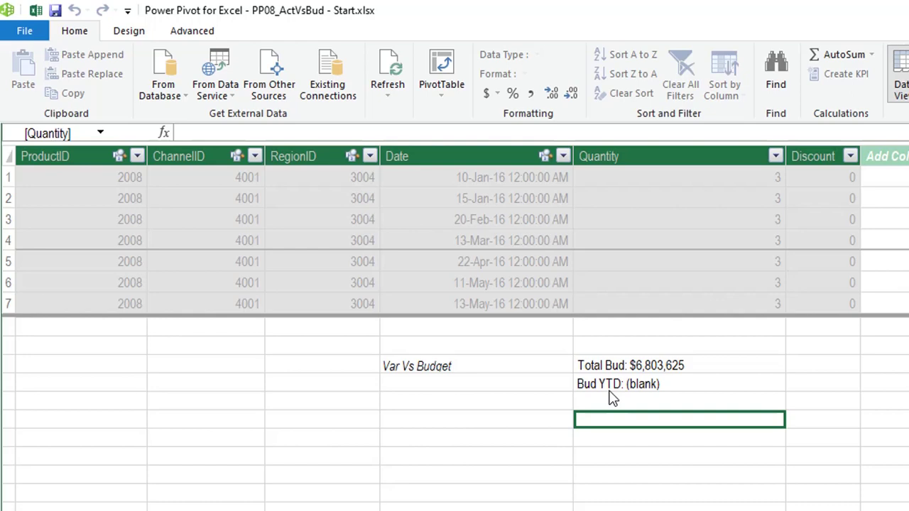
text(Vs Bud)
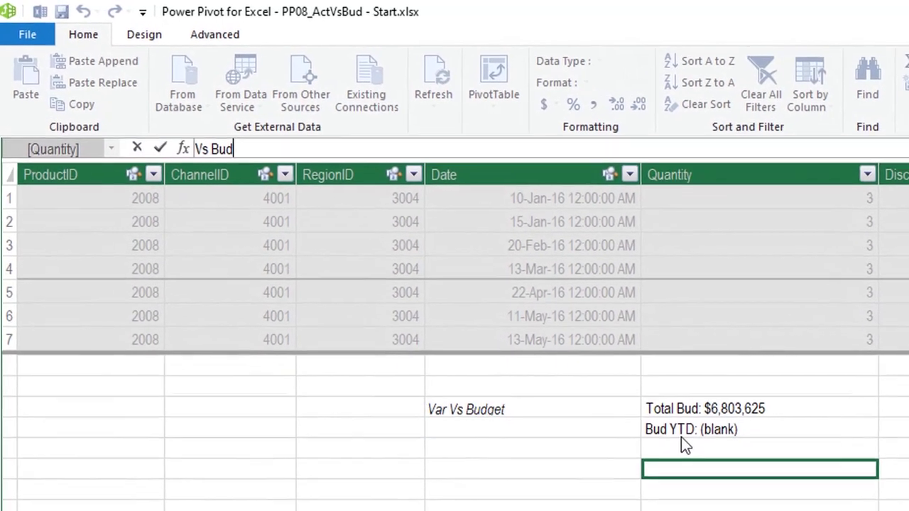
text(:=)
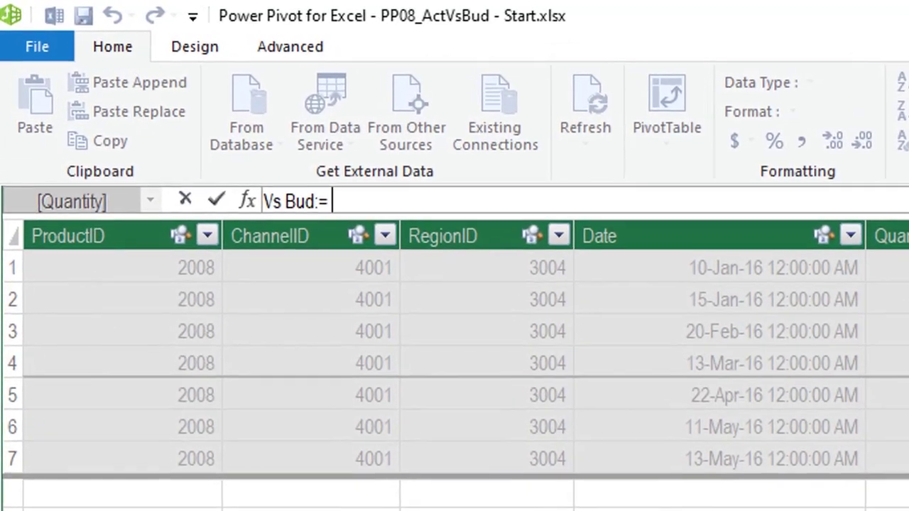
text( [)
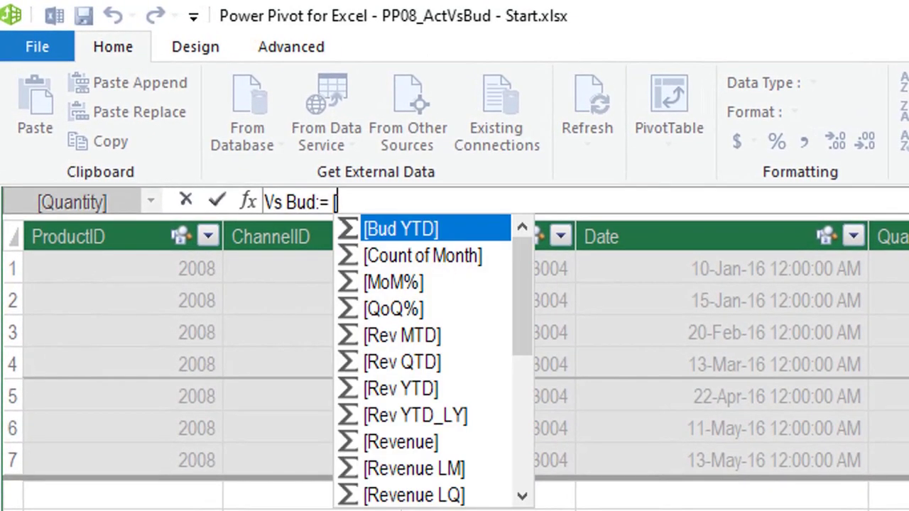
text(r)
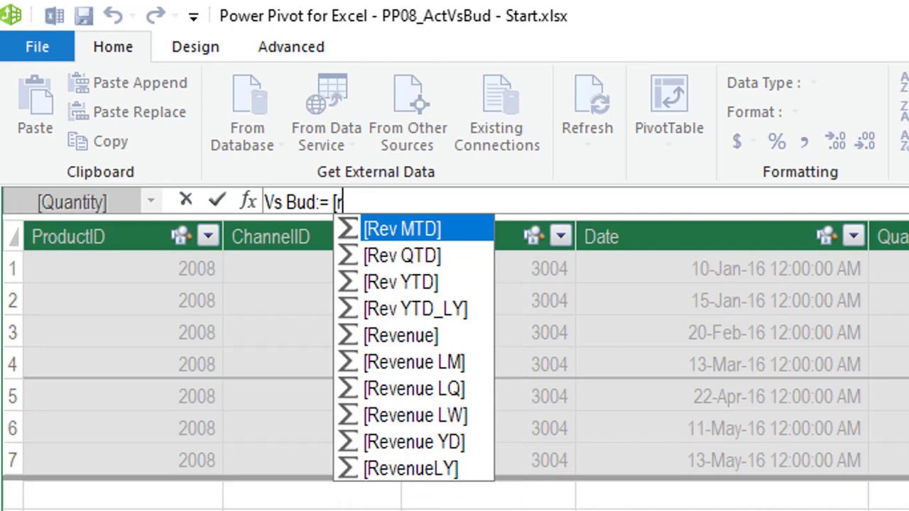
key(Down)
key(Down)
key(Down)
key(Down)
key(Tab)
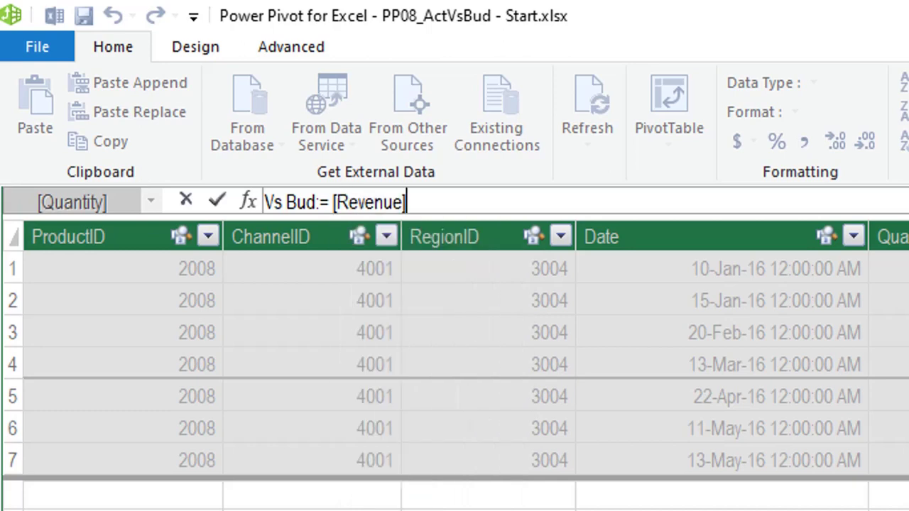
text(-)
text([to)
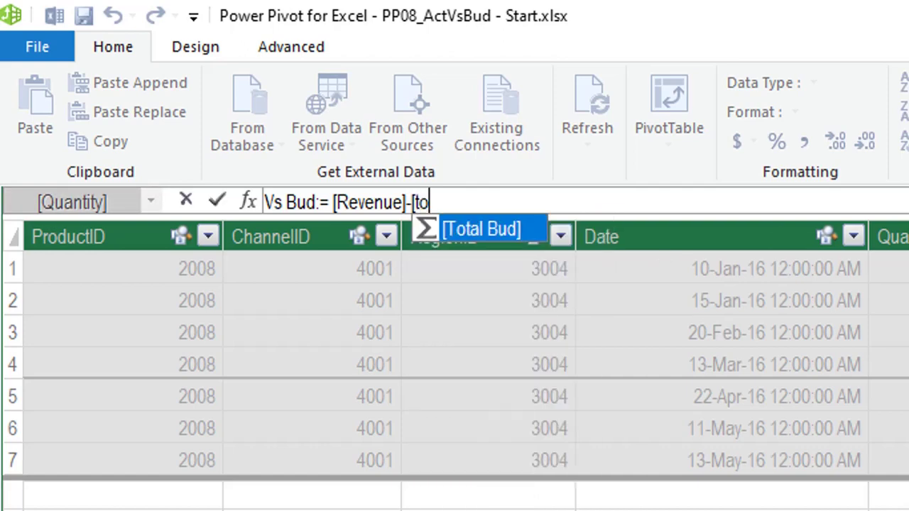
key(Tab)
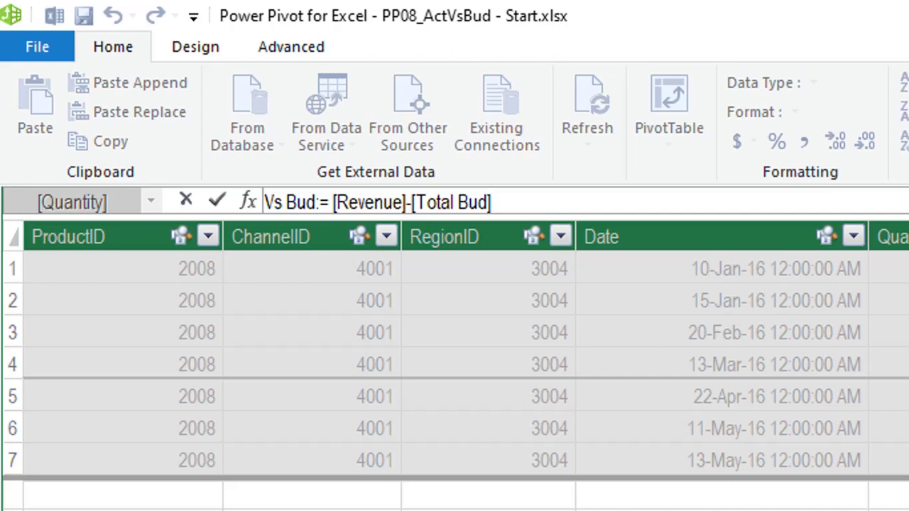
key(Return)
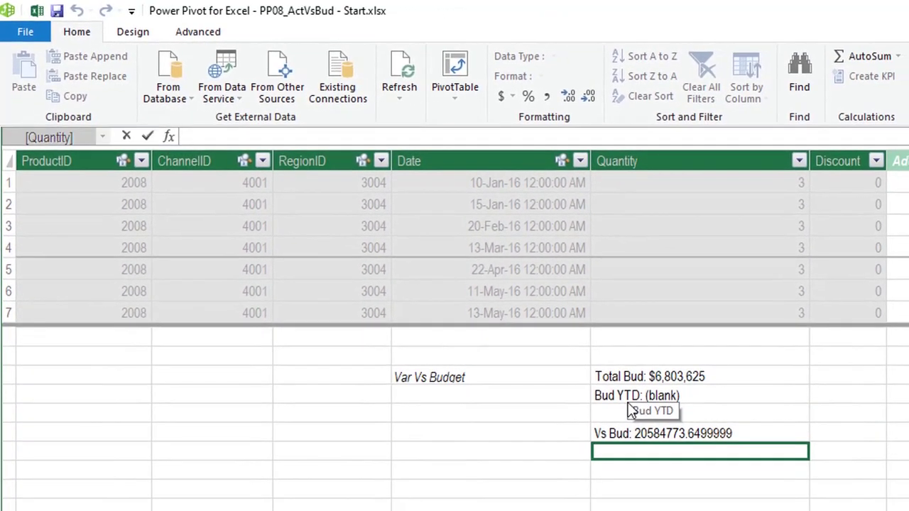
Step: Add the measure Vs Bud YTD:=[Rev YTD]-[Bud YTD], showing 6883667.68
text(Vs Bud YT)
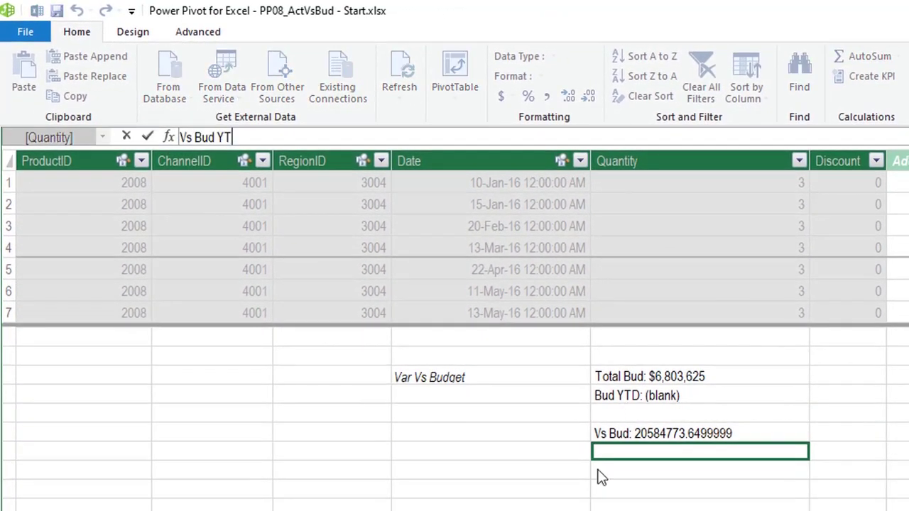
text(D:=)
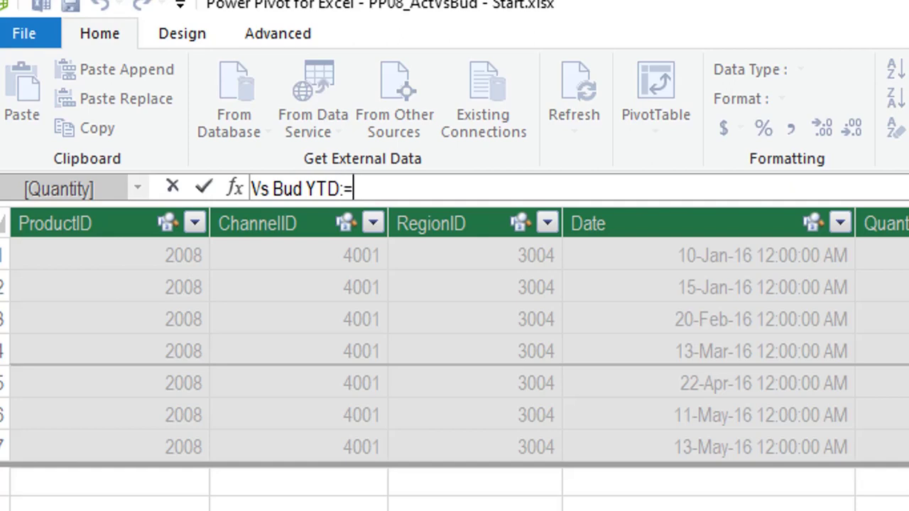
text([)
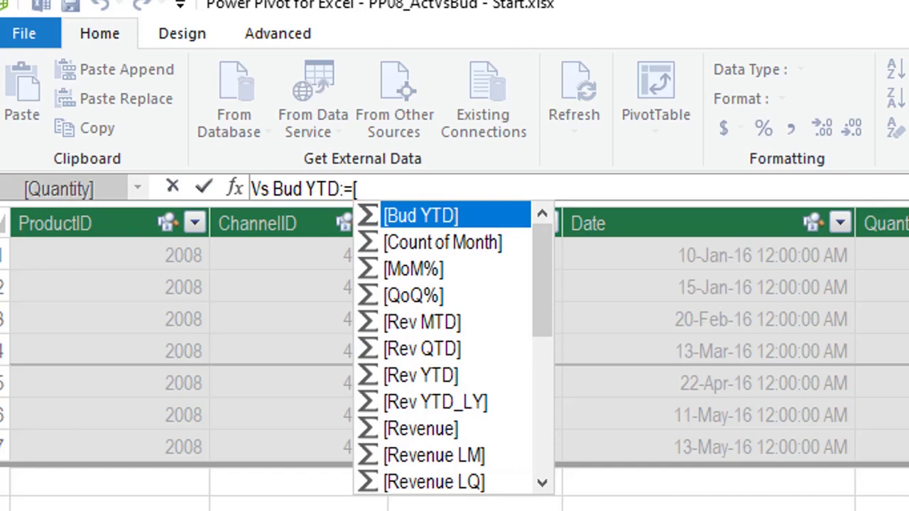
key(Down)
key(Down)
key(Down)
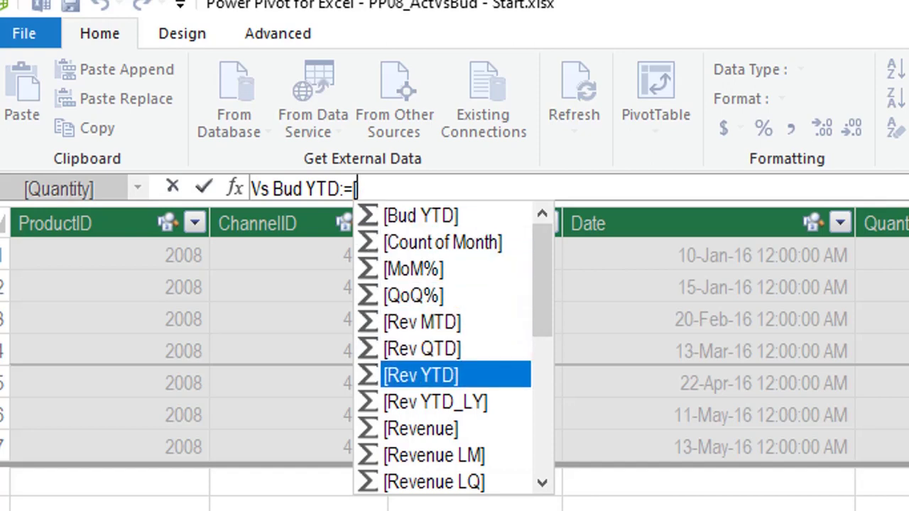
key(Tab)
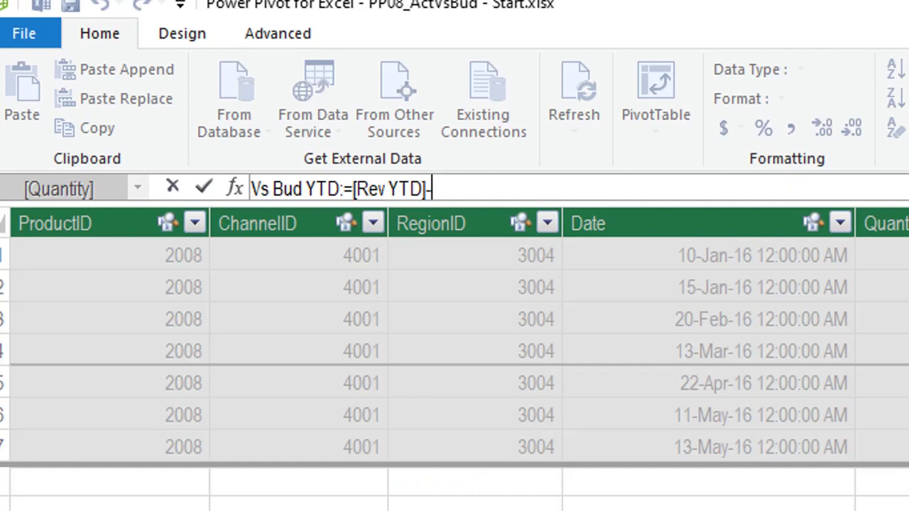
text([bu)
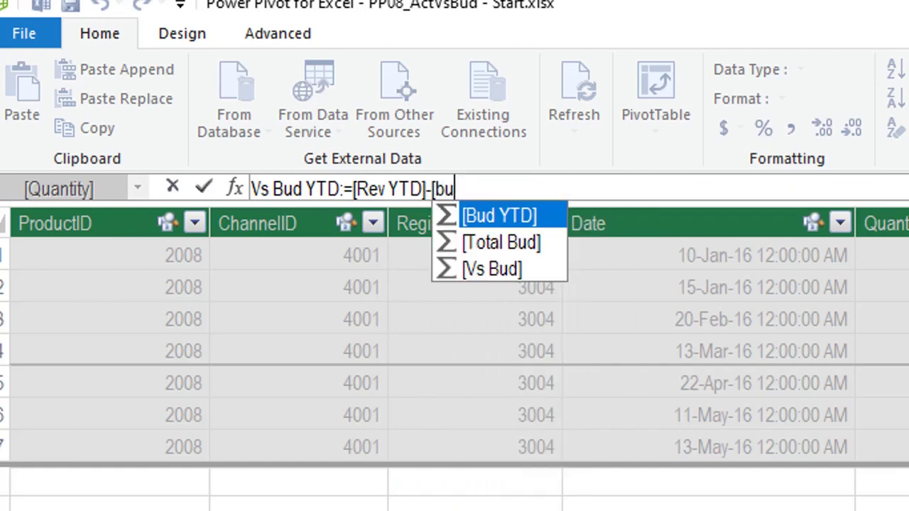
key(Tab)
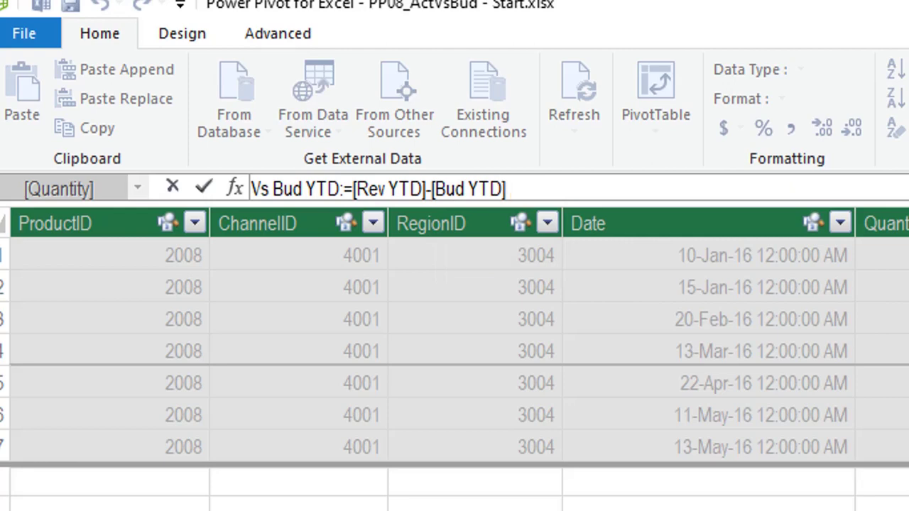
key(Return)
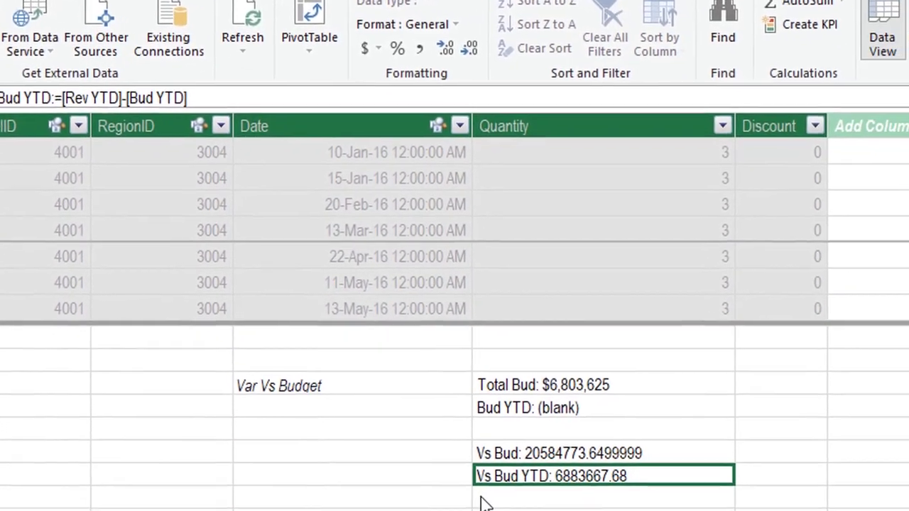
drag(497, 447, 472, 490)
Step: Format Bud YTD through Vs Bud YTD as $ English (United States) currency with no decimals
key(shift+Up)
key(shift+Up)
key(shift+Up)
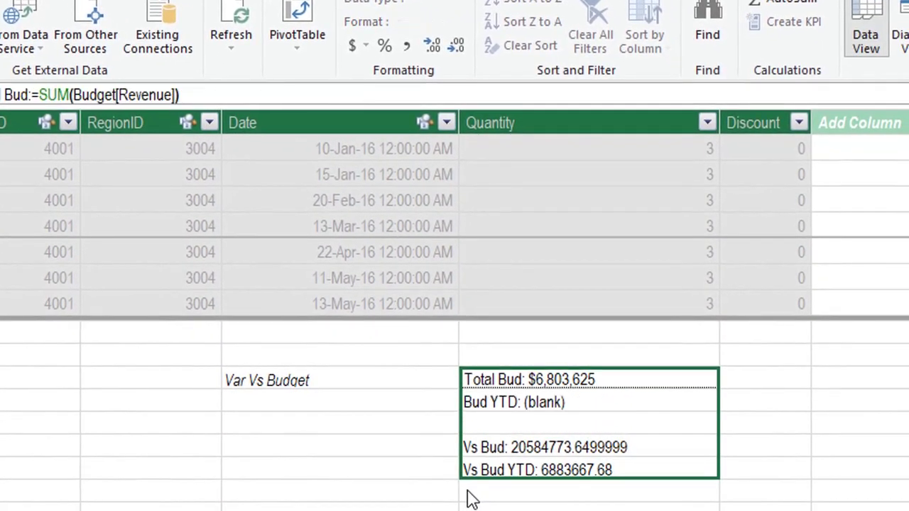
key(shift+Down)
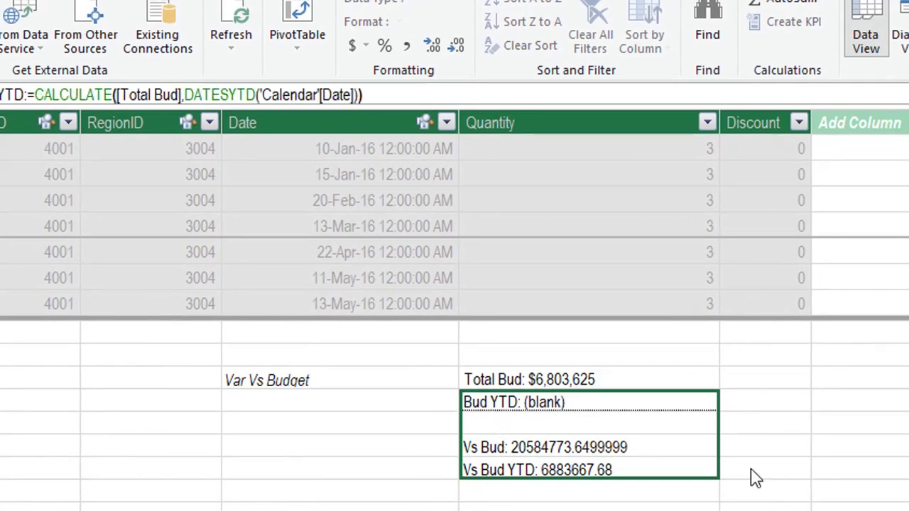
click(365, 46)
click(380, 75)
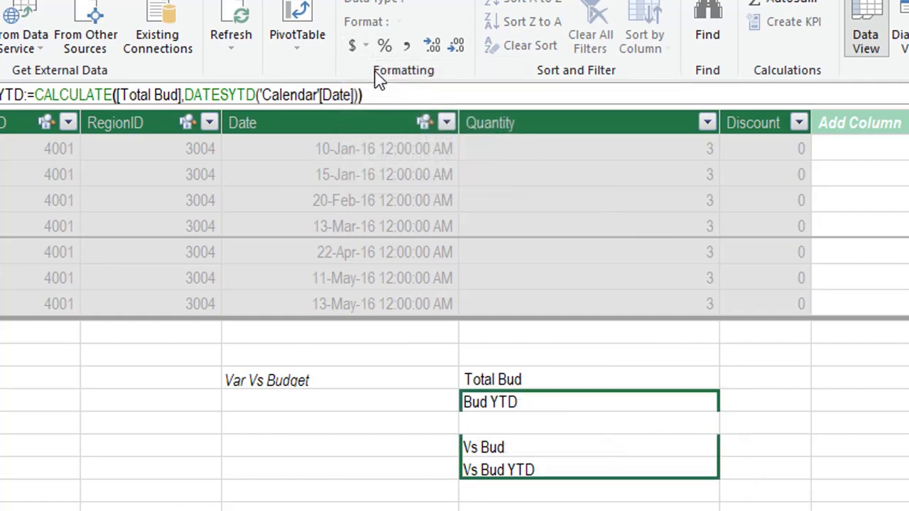
click(456, 47)
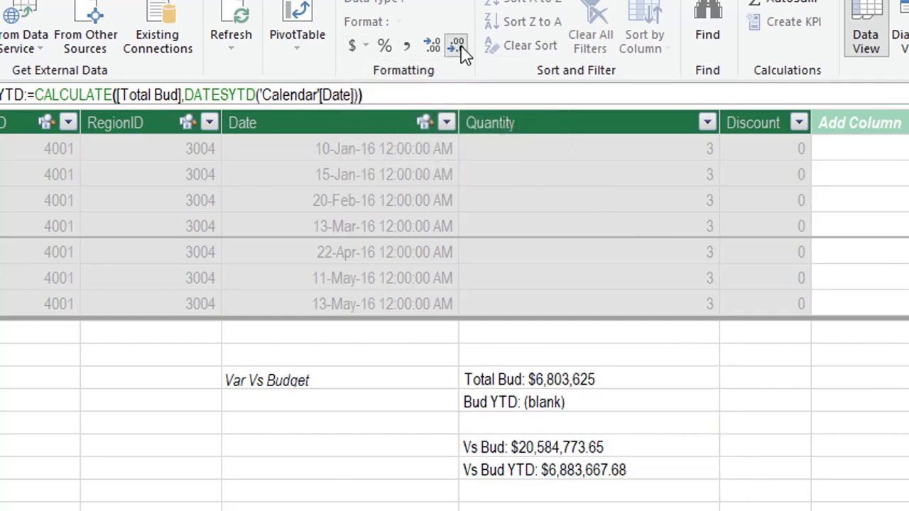
click(456, 47)
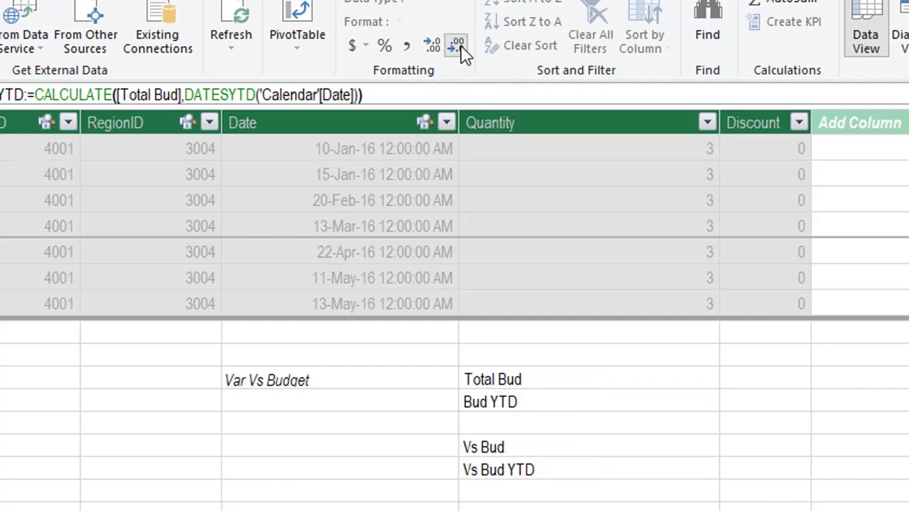
click(612, 453)
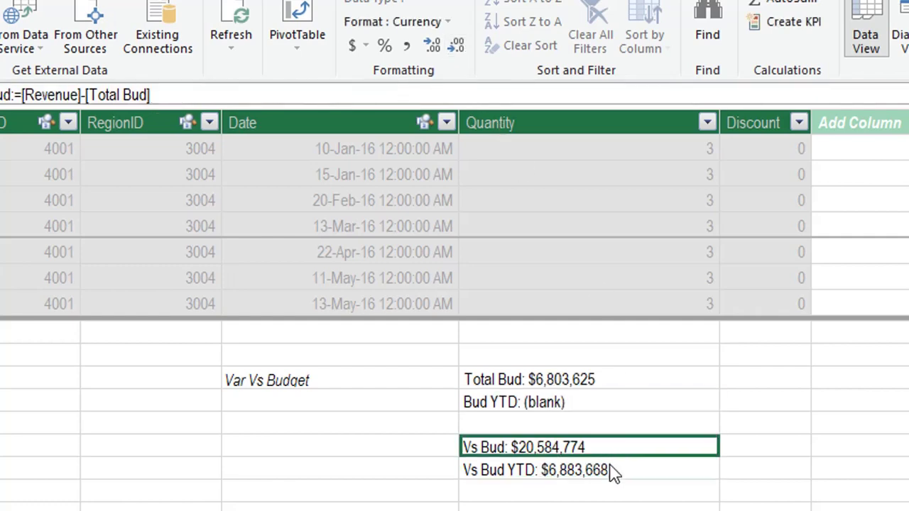
click(612, 470)
click(603, 492)
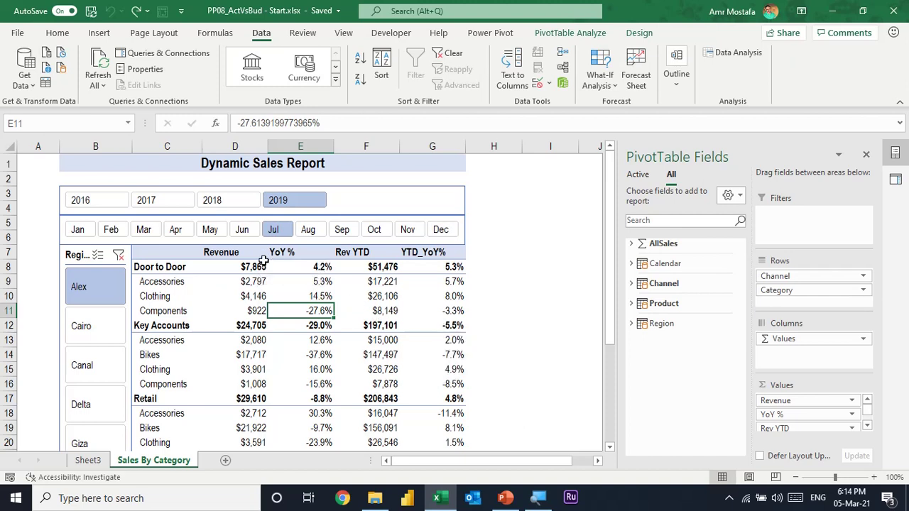
Step: Add Vs Bud to the pivot values directly after Revenue
click(239, 253)
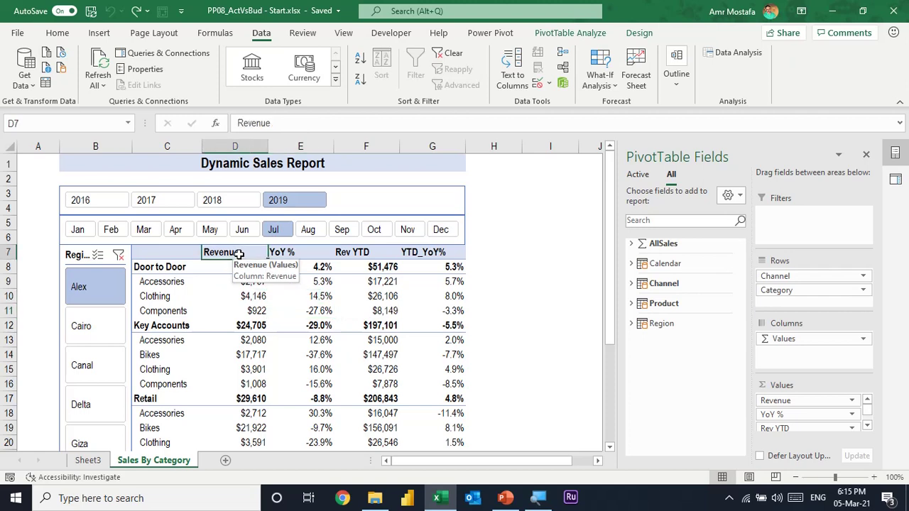
click(277, 254)
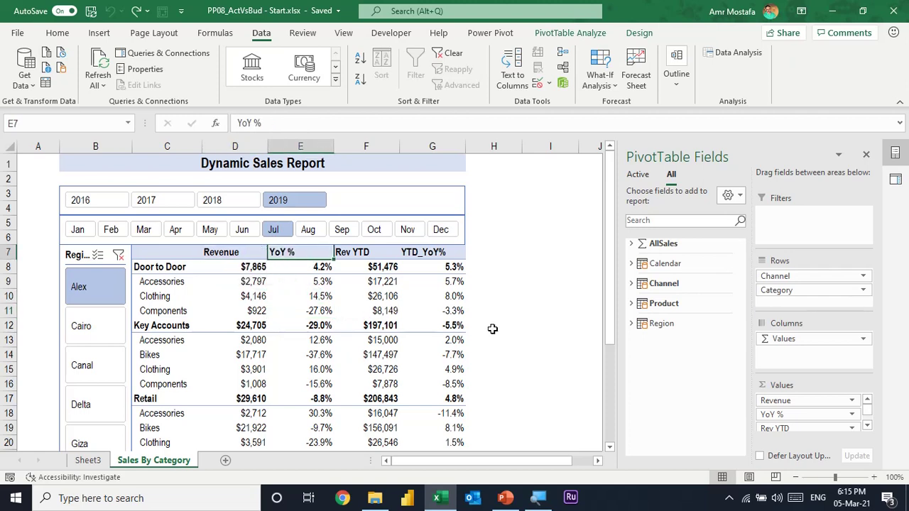
click(631, 244)
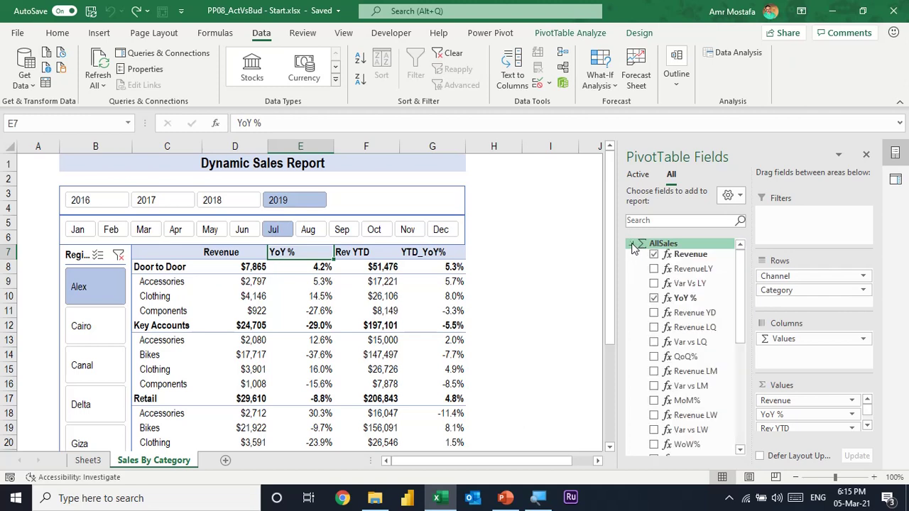
scroll(680, 281, down, 5)
scroll(689, 290, down, 1)
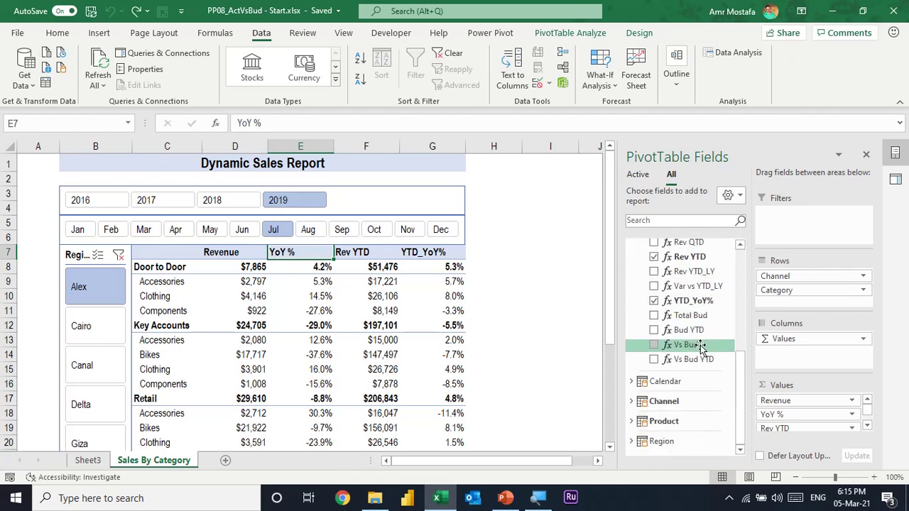
drag(694, 346, 798, 408)
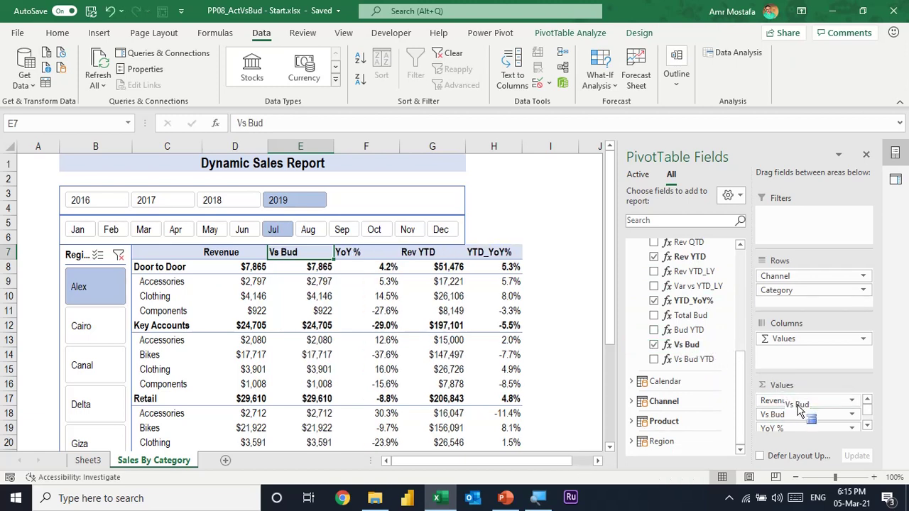
Step: Filter the report to 2018 and check Door to Door's Vs Bud of $88
click(238, 254)
click(282, 255)
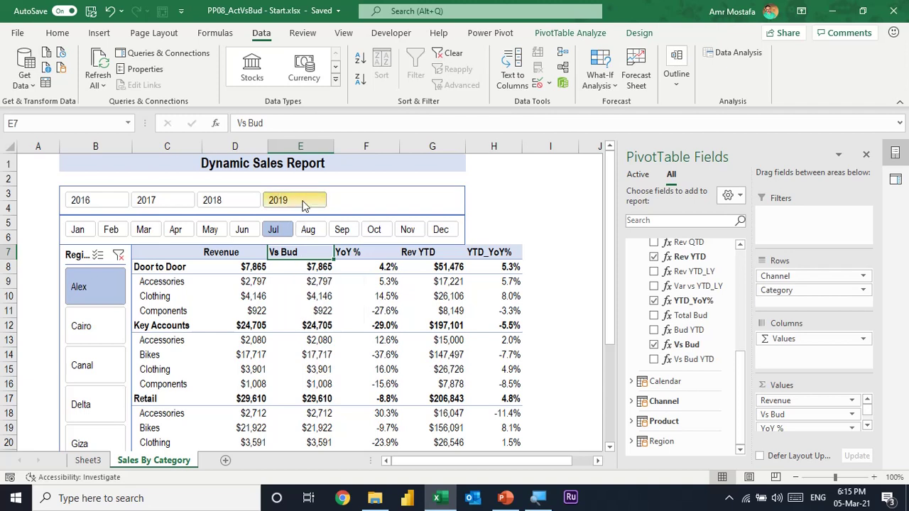
click(229, 206)
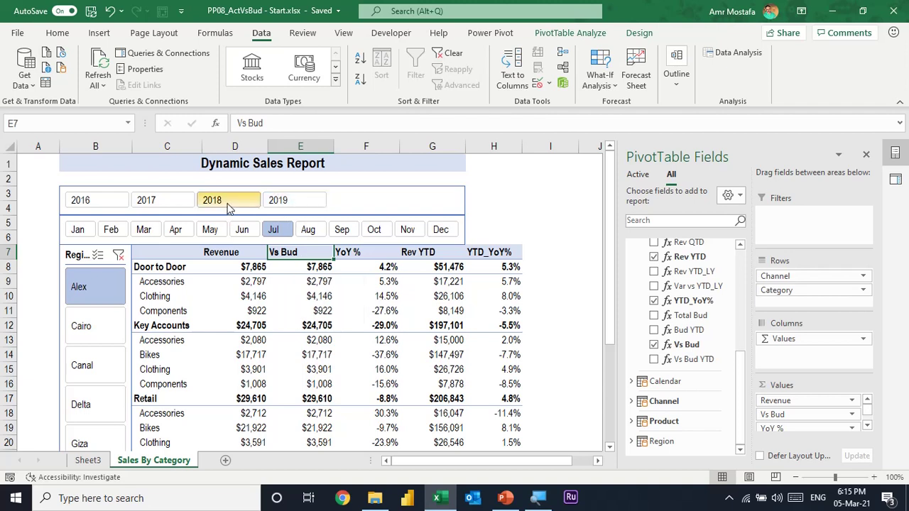
click(305, 267)
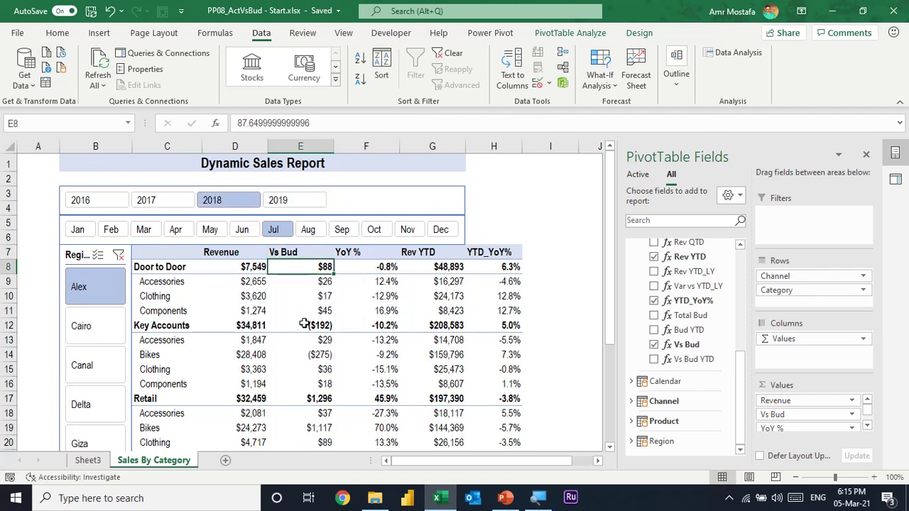
click(239, 269)
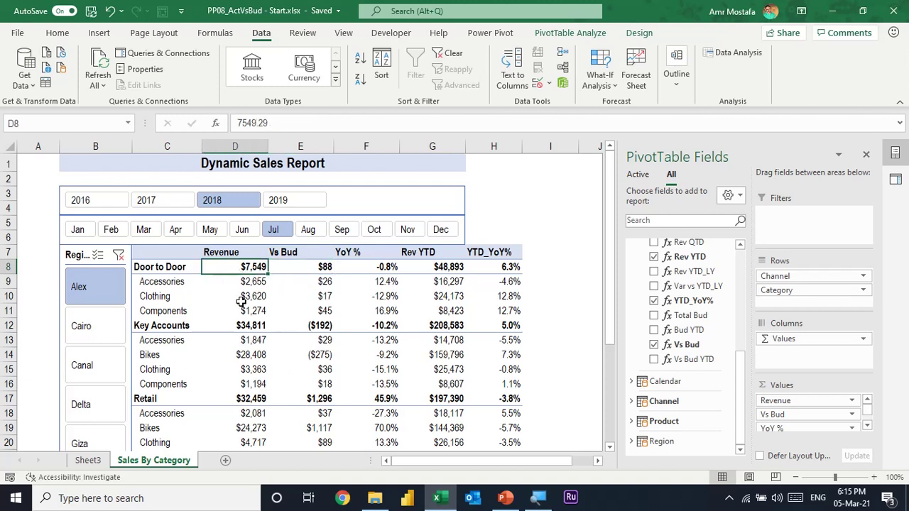
click(308, 269)
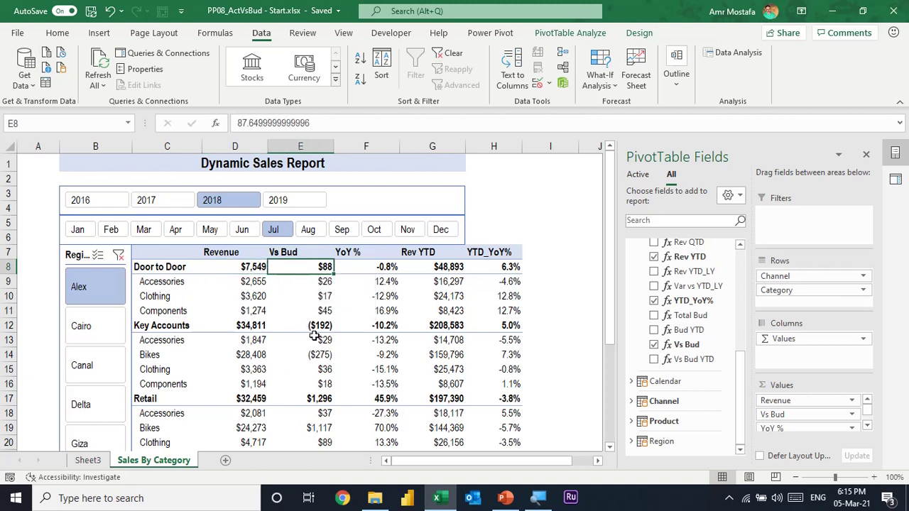
click(314, 328)
click(310, 270)
click(387, 267)
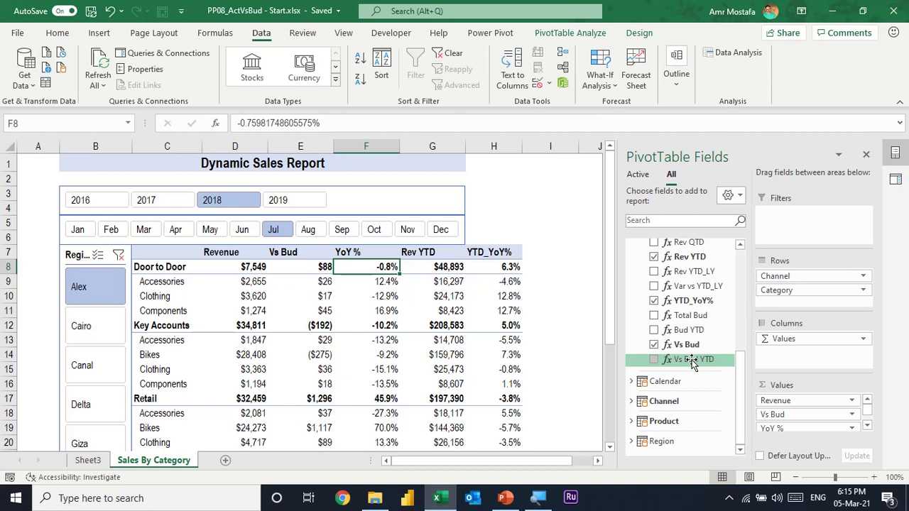
Step: Add Vs Bud YTD after Rev YTD and confirm Door to Door shows $566
mouse_move(692, 362)
mouse_down()
mouse_move(823, 437)
mouse_move(822, 419)
mouse_up()
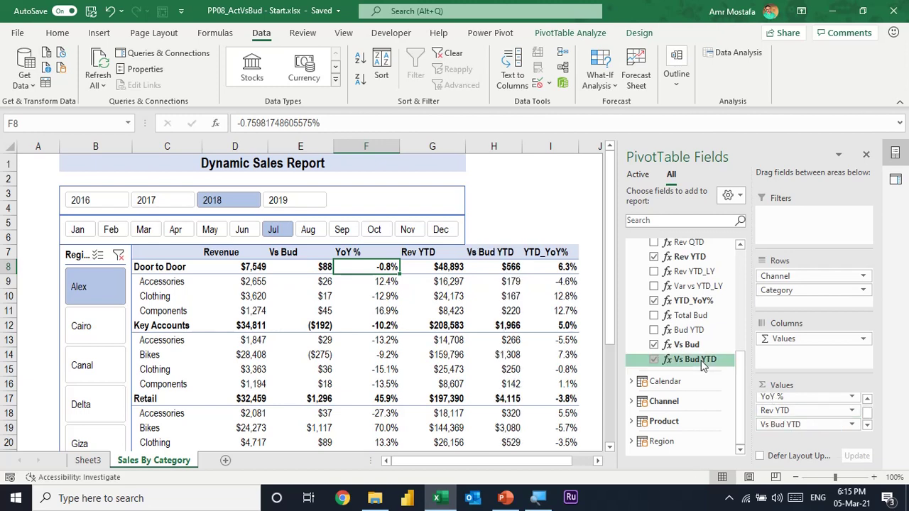
click(455, 266)
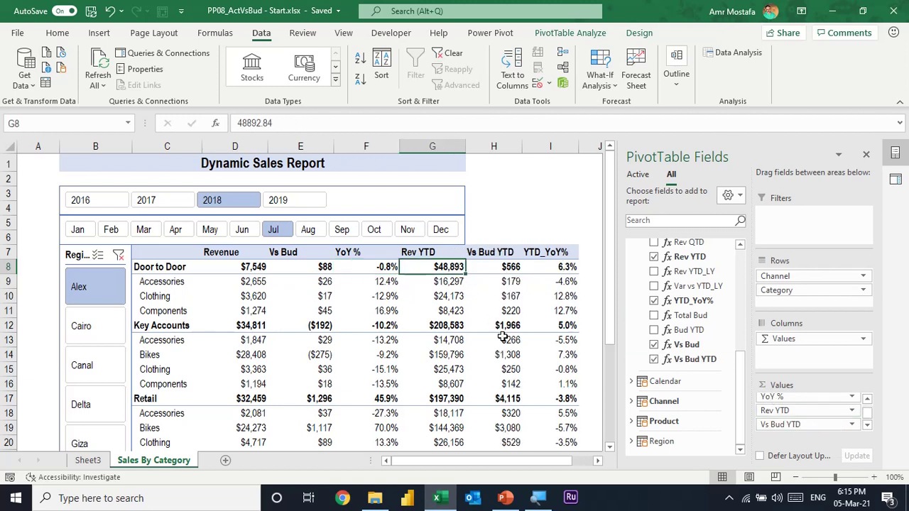
click(501, 267)
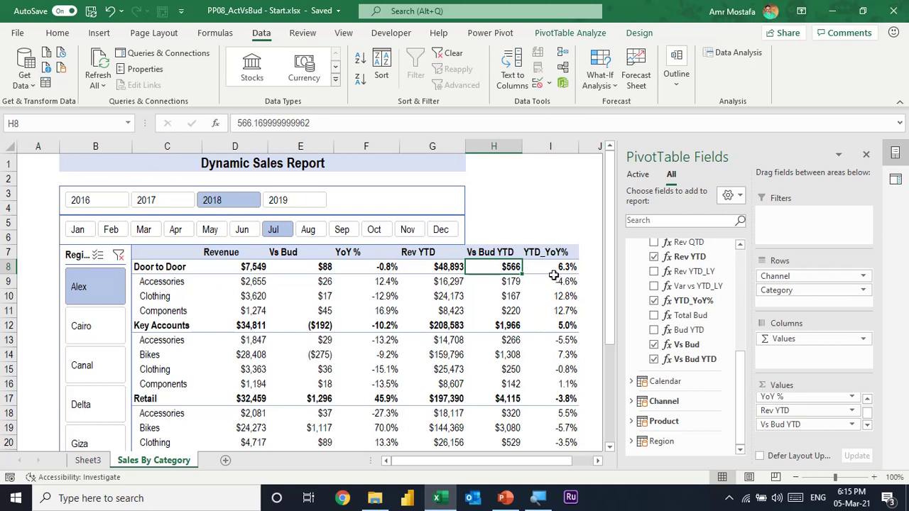
click(557, 267)
click(597, 460)
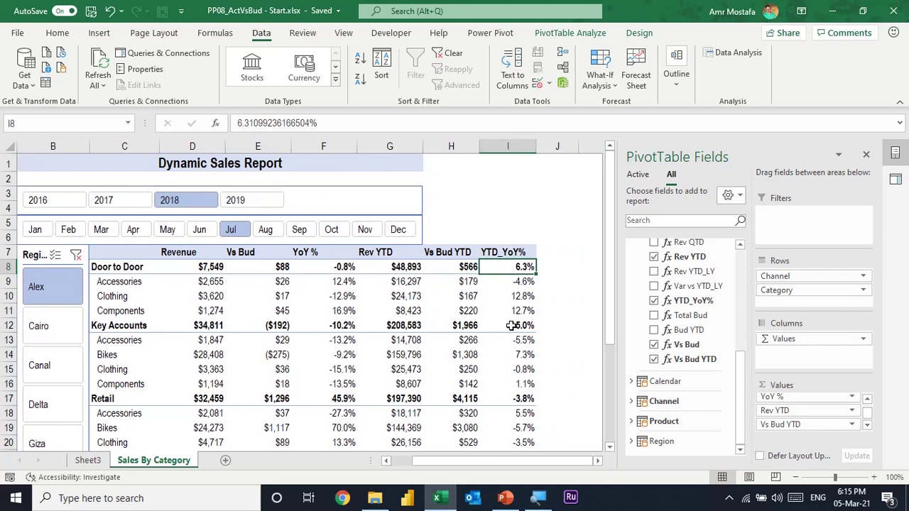
scroll(511, 326, down, 4)
scroll(515, 330, up, 2)
scroll(520, 334, up, 1)
scroll(520, 334, up, 1)
Step: Widen the Year and Month slicers to the right so they match in width
click(415, 189)
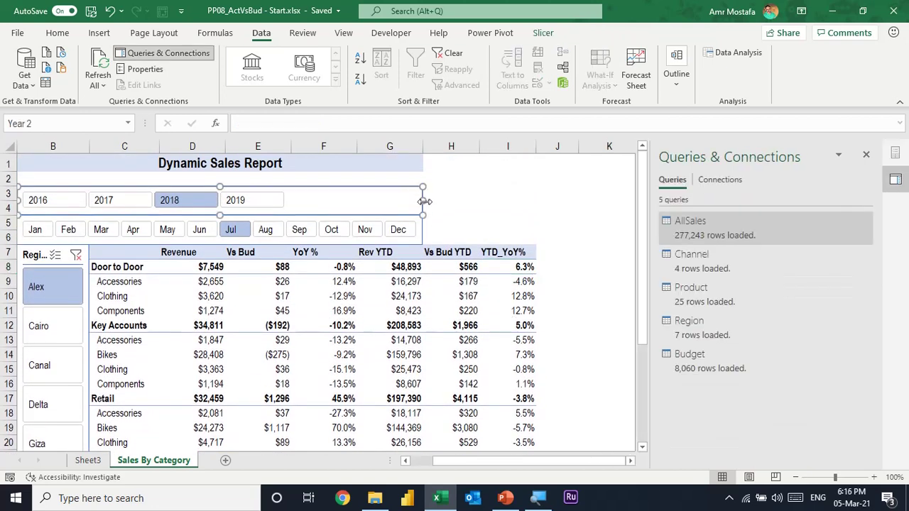
drag(424, 201, 544, 211)
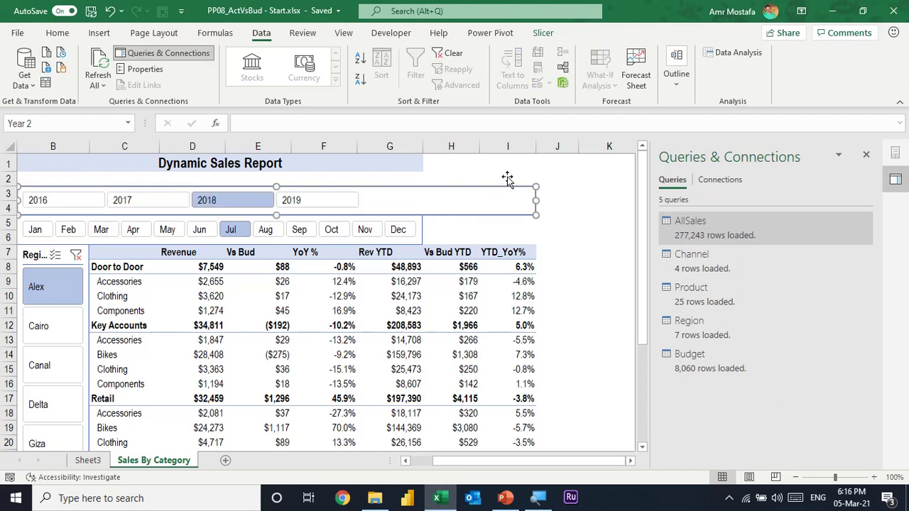
click(423, 224)
drag(422, 231, 539, 231)
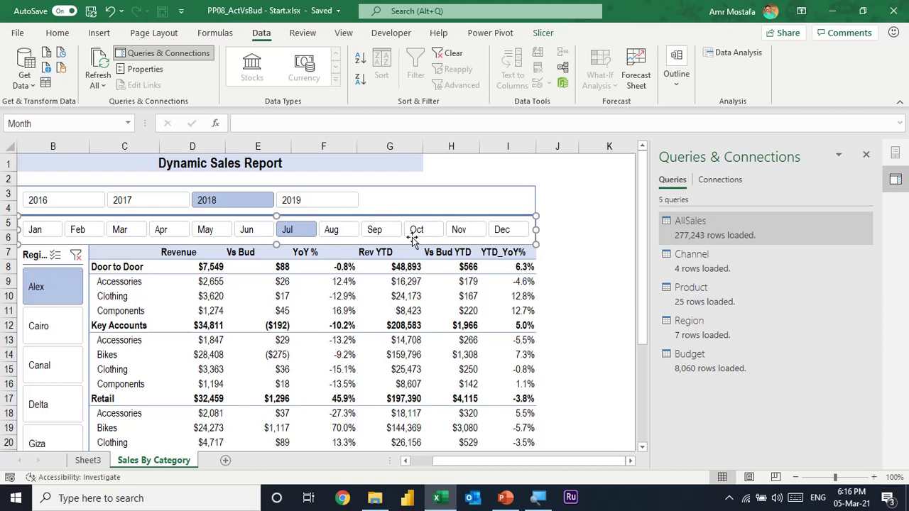
drag(519, 461, 495, 463)
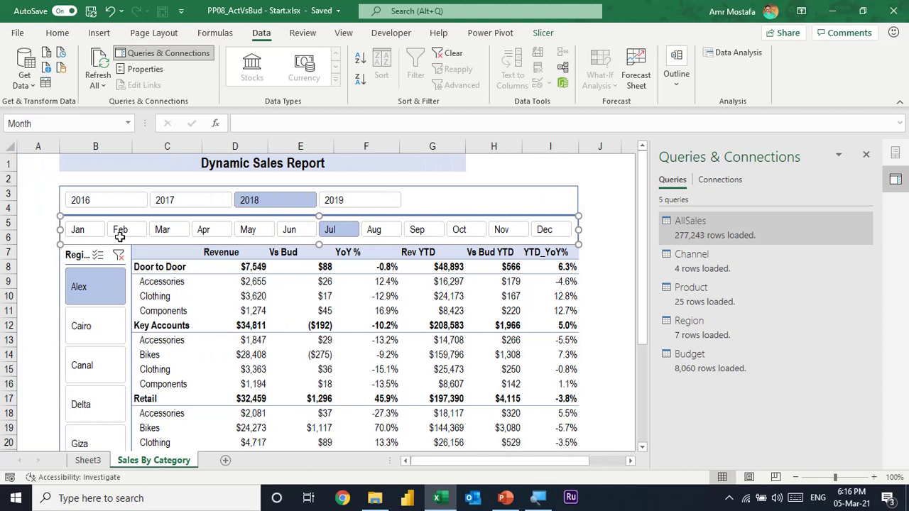
click(437, 162)
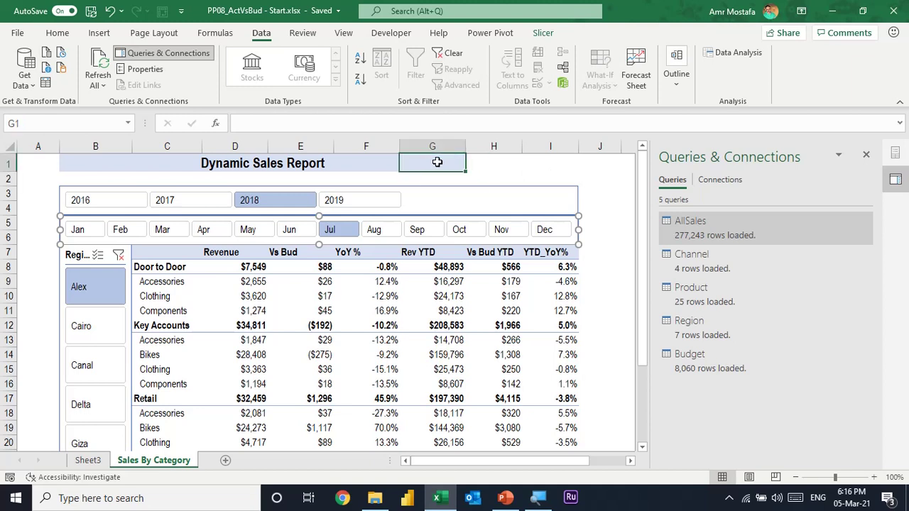
Step: Copy G1's title formatting onto H1:I1 with Format Painter
click(58, 33)
click(41, 85)
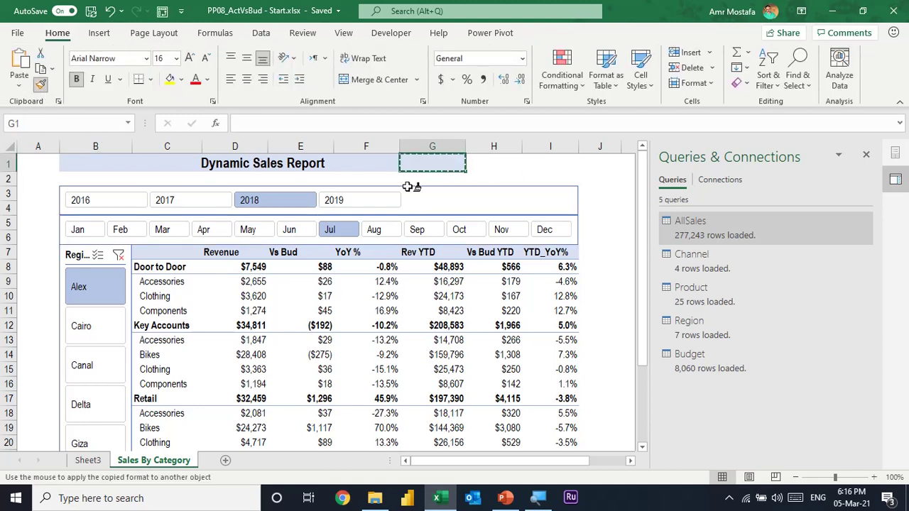
drag(497, 167, 546, 166)
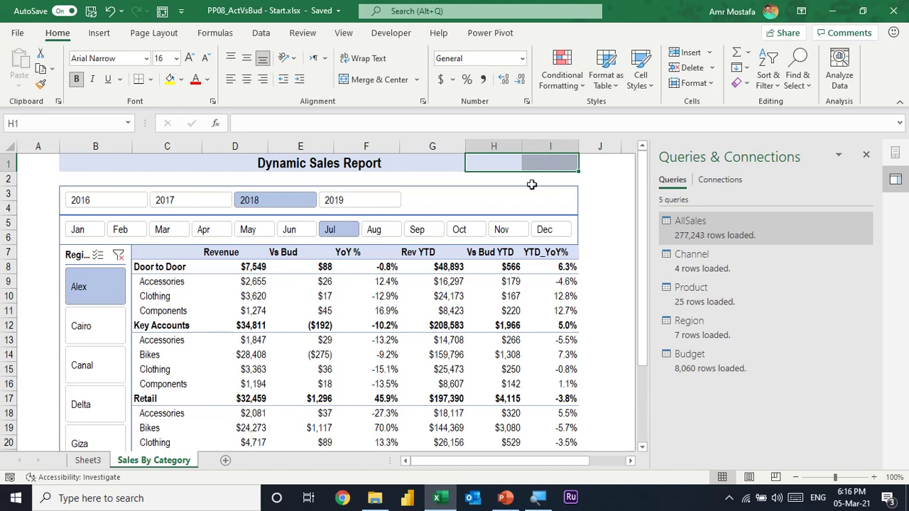
click(433, 165)
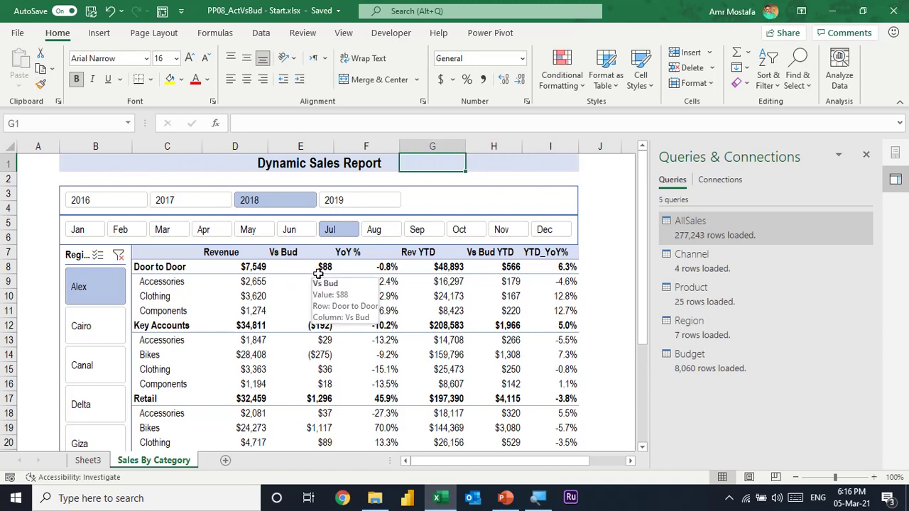
Step: Zoom out, filter the report to 2019, and compare Door to Door revenue with Vs Bud
click(797, 477)
click(796, 478)
click(796, 478)
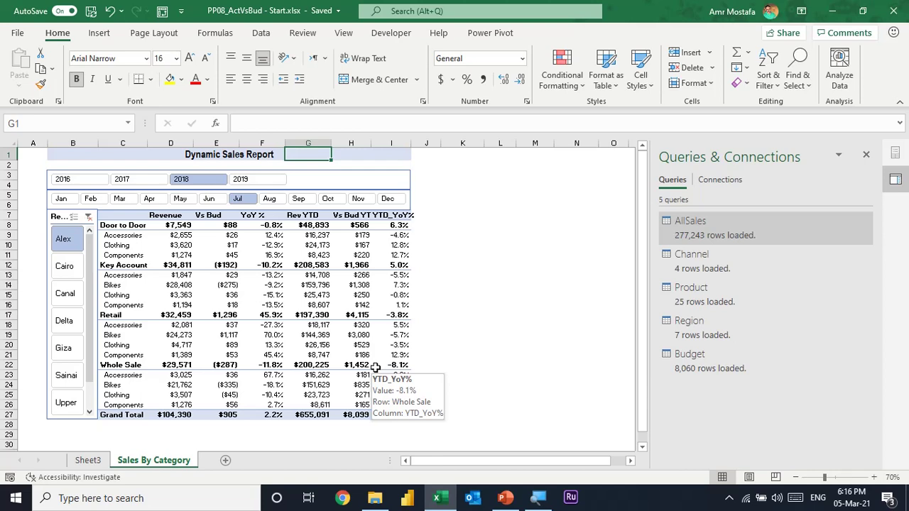
click(248, 181)
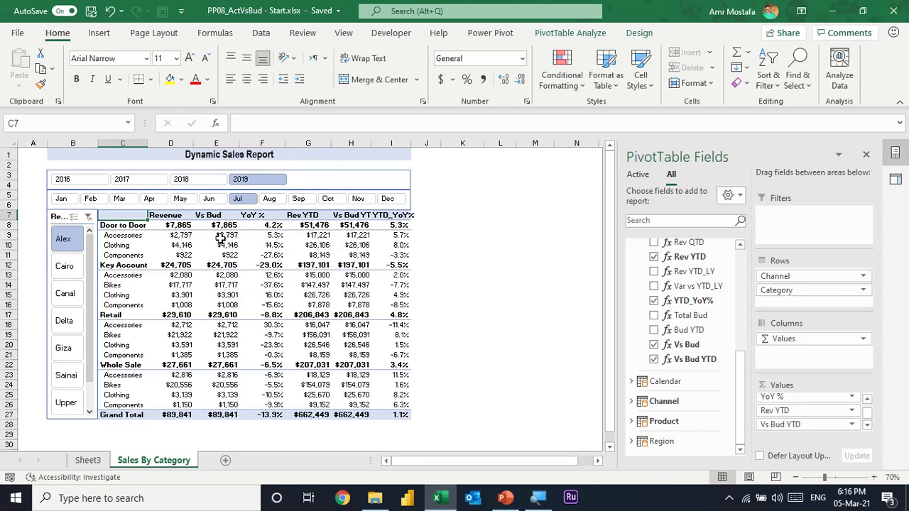
click(175, 225)
click(219, 225)
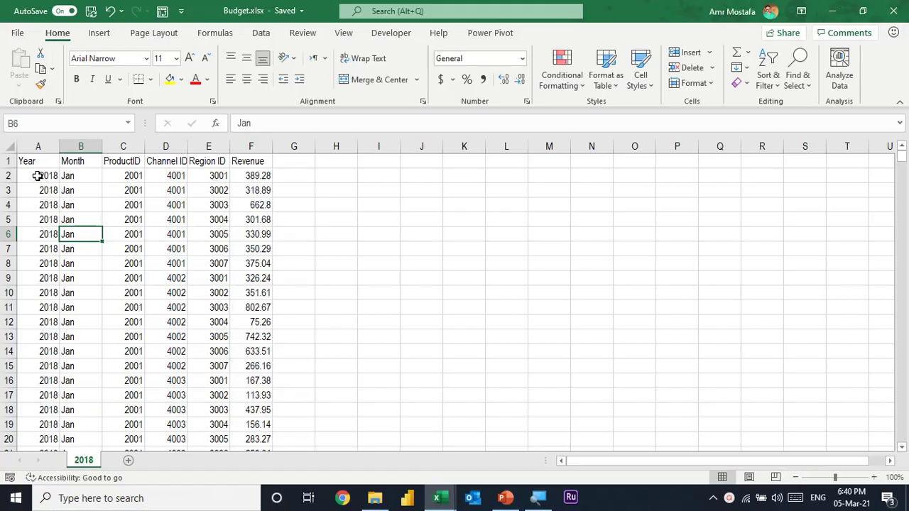
Step: Check Year and ProductID values on Budget.xlsx's 2018 sheet, then bring up Budget2019.xlsx
click(36, 176)
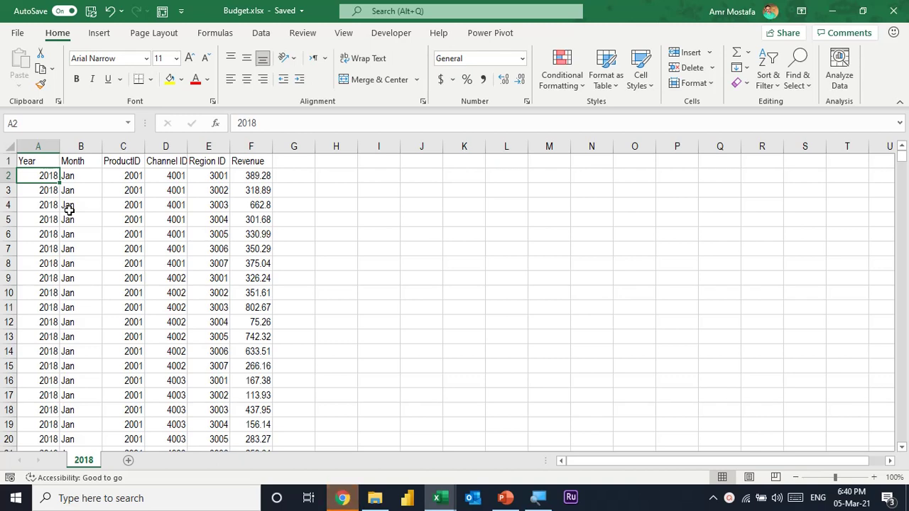
click(107, 263)
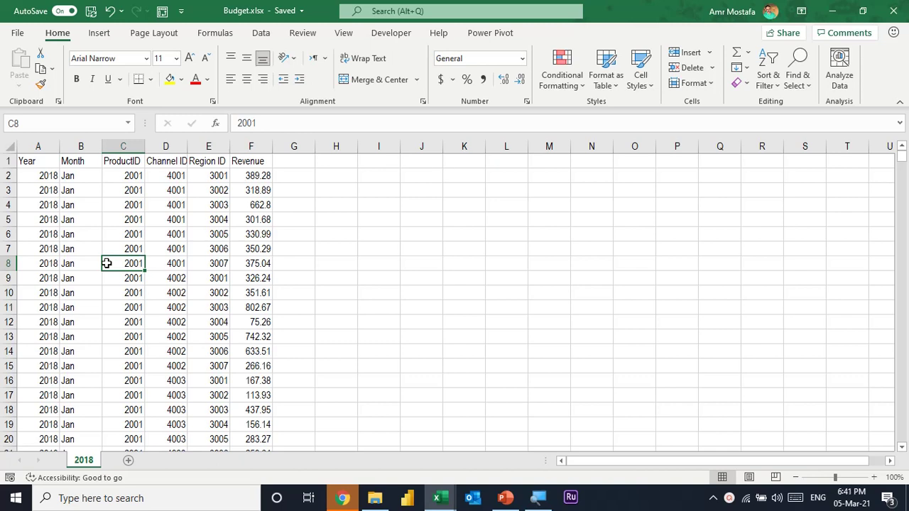
mouse_move(440, 498)
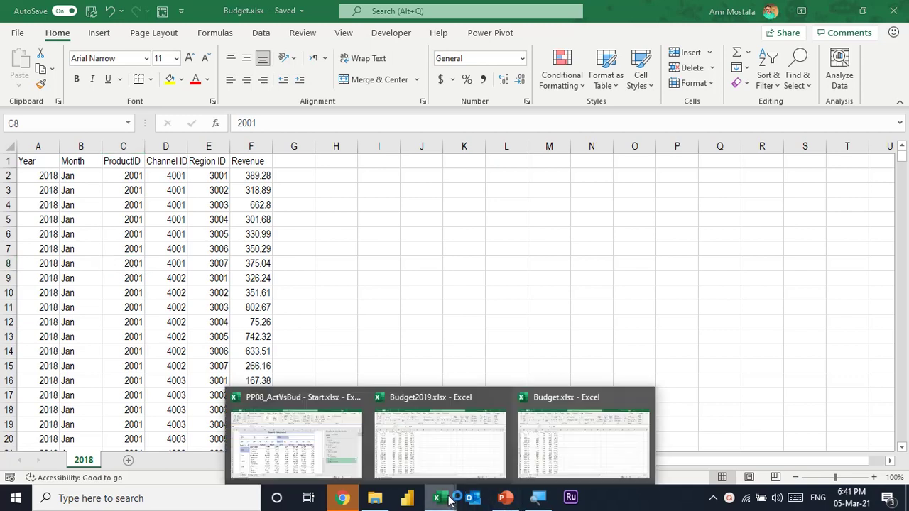
click(463, 466)
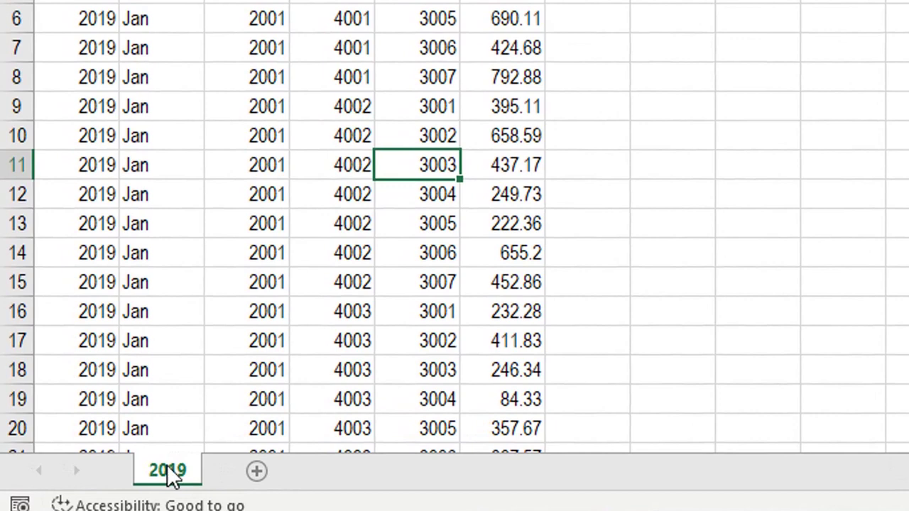
Step: Copy the 2019 sheet into Budget.xlsx, placed at the end after existing sheets
right_click(170, 477)
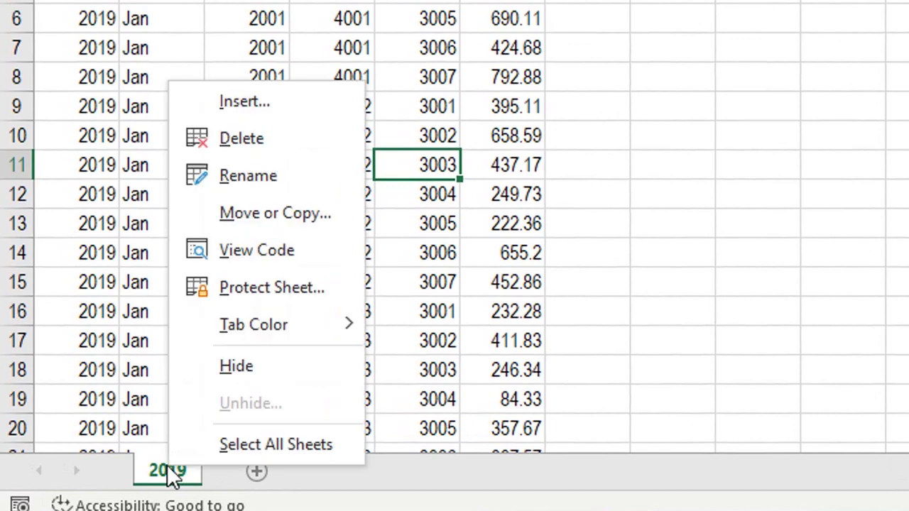
click(257, 227)
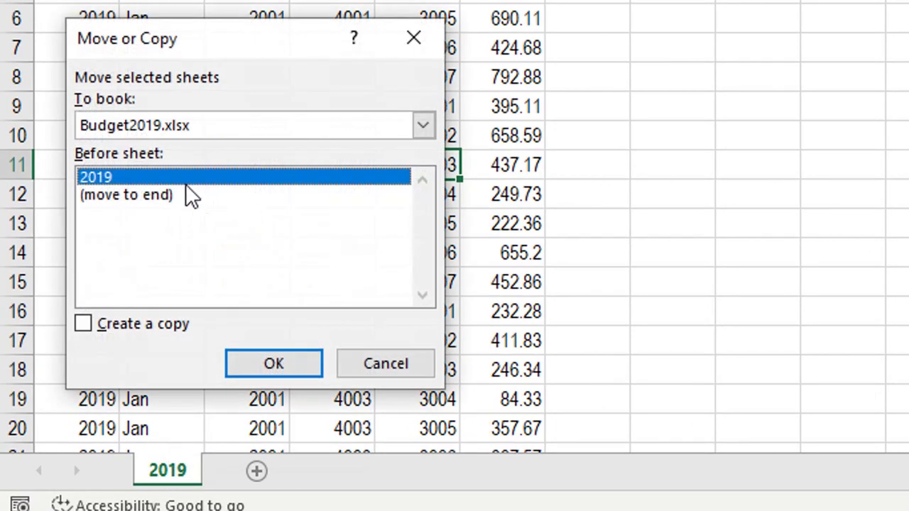
click(141, 126)
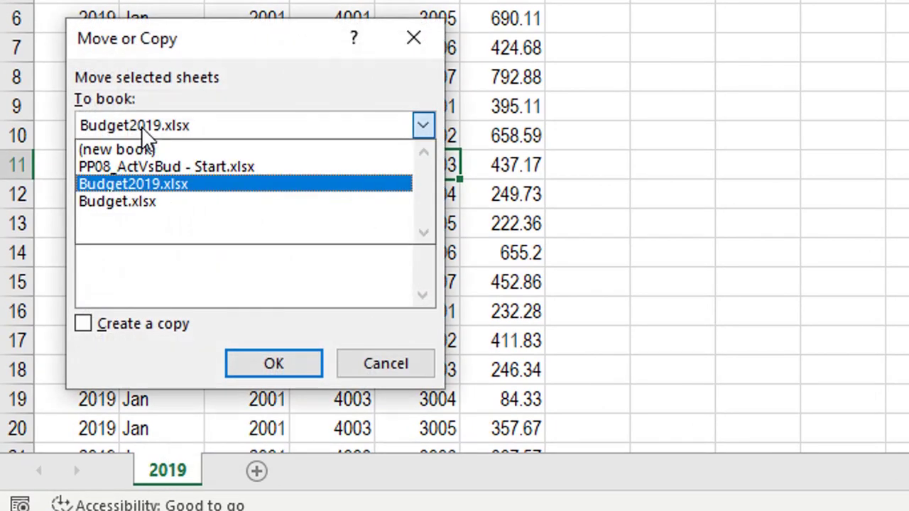
click(126, 196)
click(127, 197)
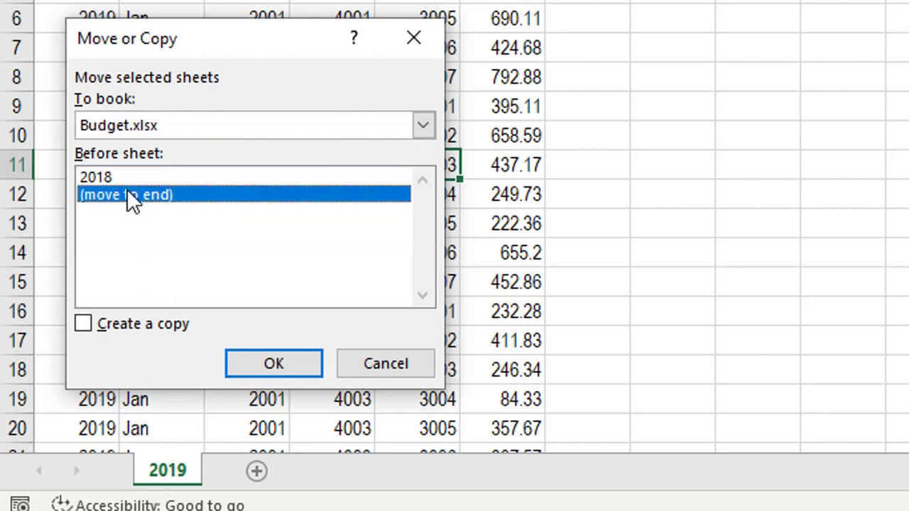
click(84, 325)
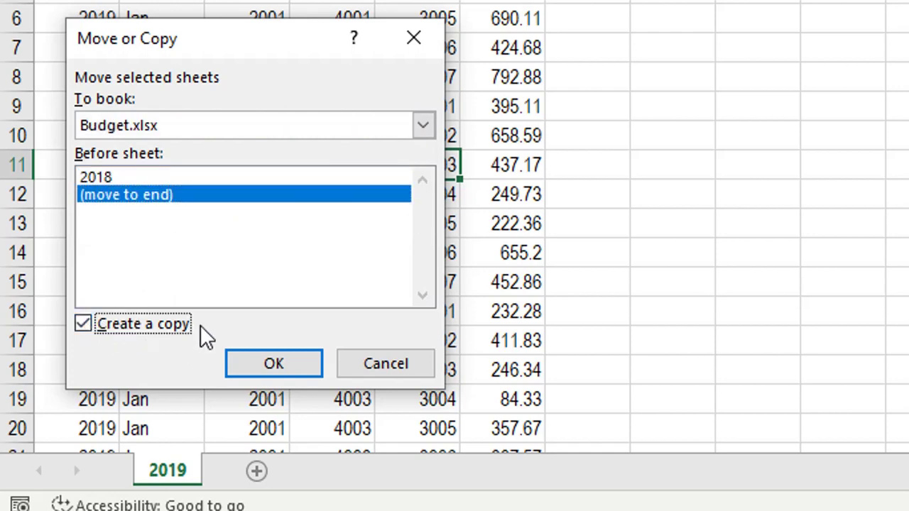
click(272, 365)
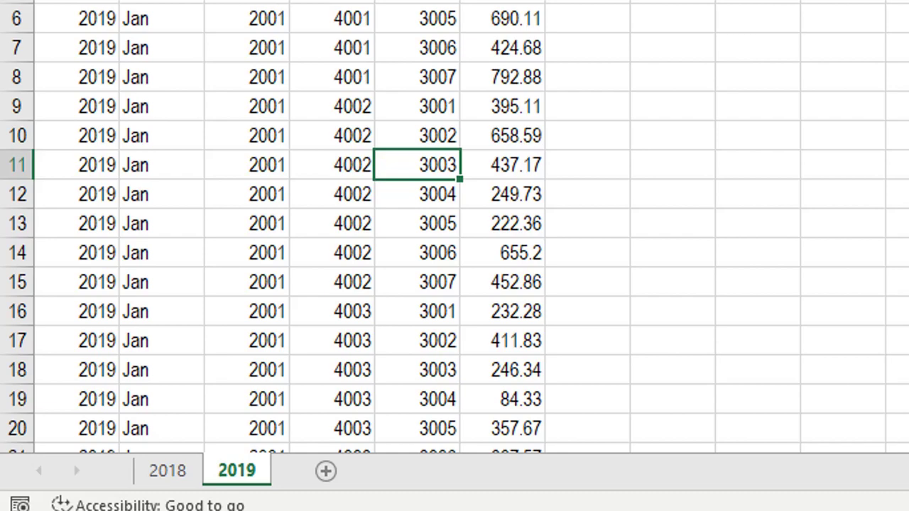
Step: Compare the 2018 sheet with the new 2019 sheet's budget data
click(170, 480)
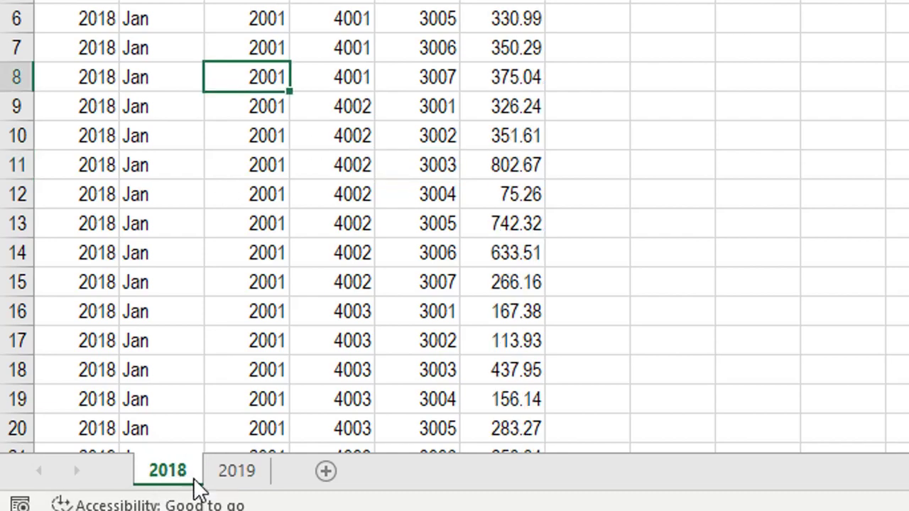
click(236, 472)
click(257, 186)
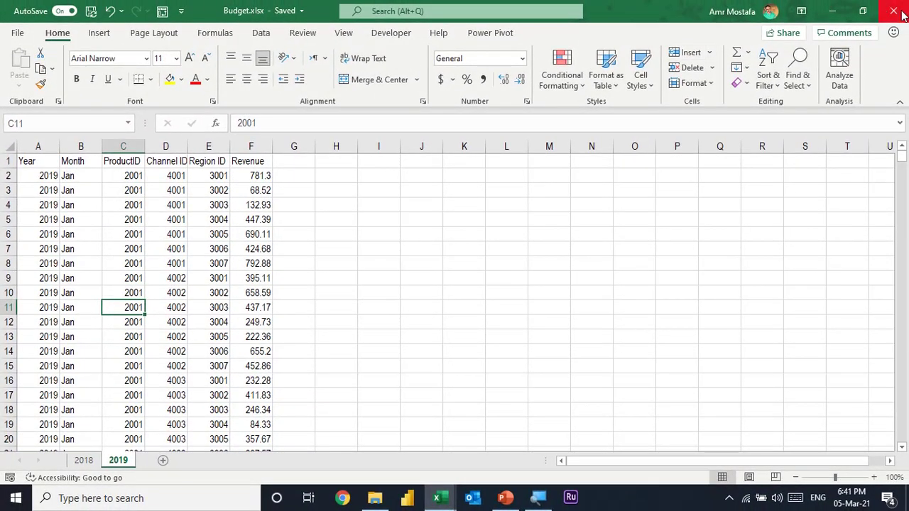
Step: Save and close Budget.xlsx, then select Door to Door Clothing's Vs Bud value in the report
click(95, 11)
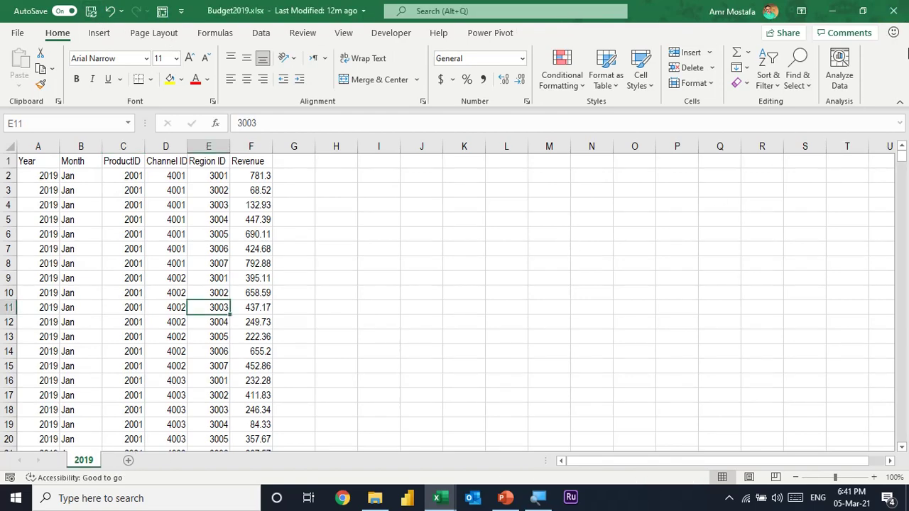
click(895, 13)
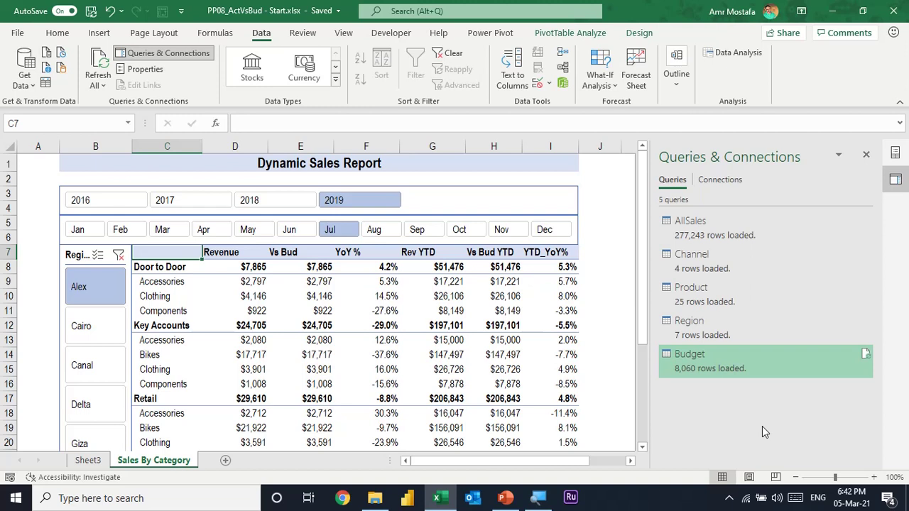
click(320, 296)
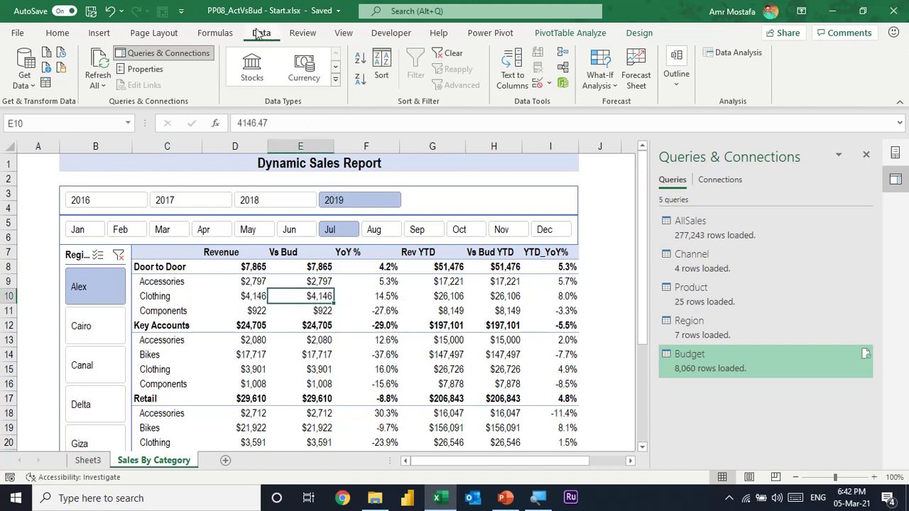
Step: Refresh all queries and confirm Door to Door's Vs Bud now shows a real variance ($138)
click(100, 84)
click(117, 104)
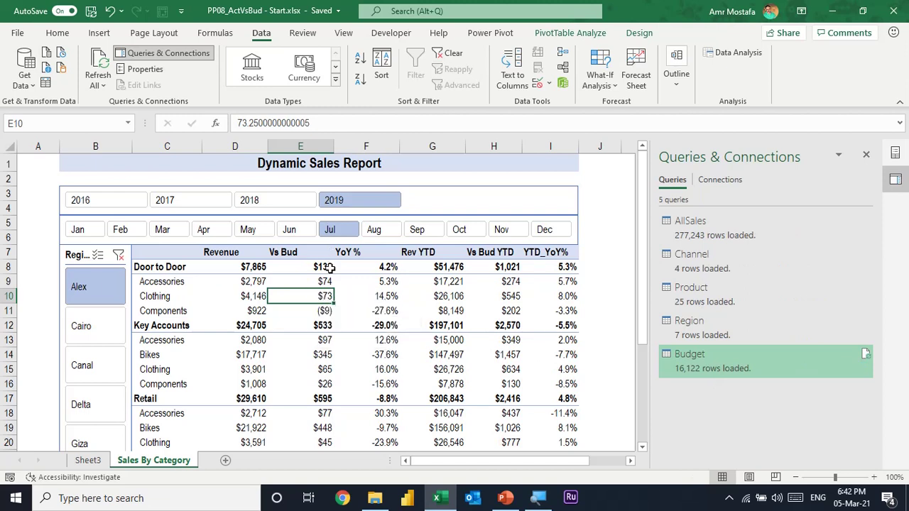
click(324, 267)
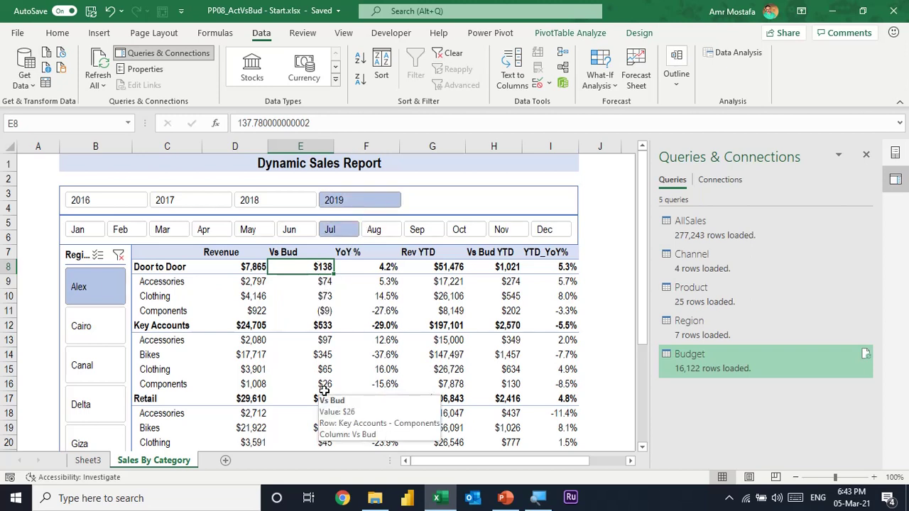
Step: Toggle the slicer to 2018 and back to 2019, check Door to Door Components ($922, ($9)), and save
click(279, 203)
click(353, 205)
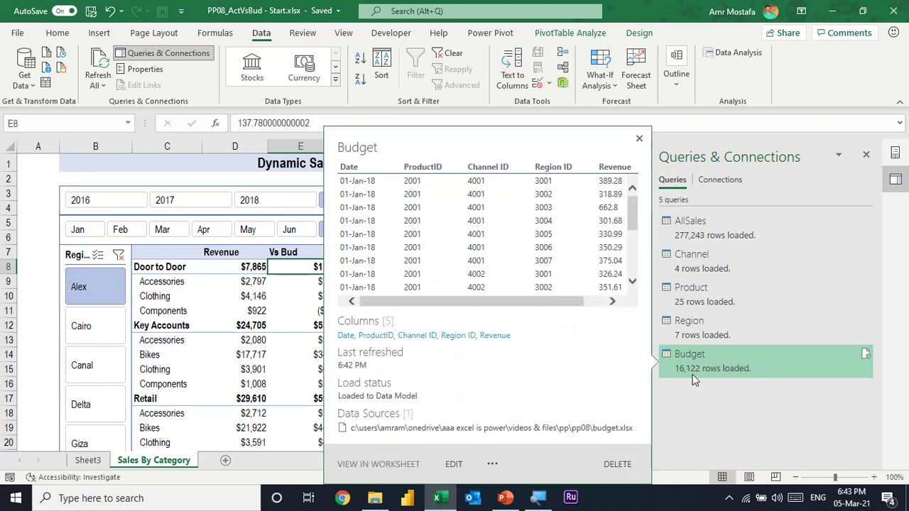
click(241, 313)
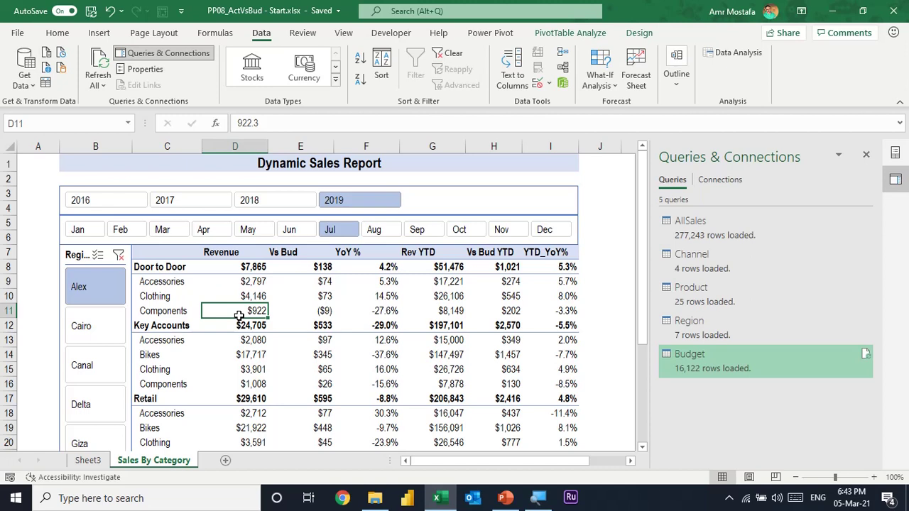
key(ctrl+s)
click(301, 310)
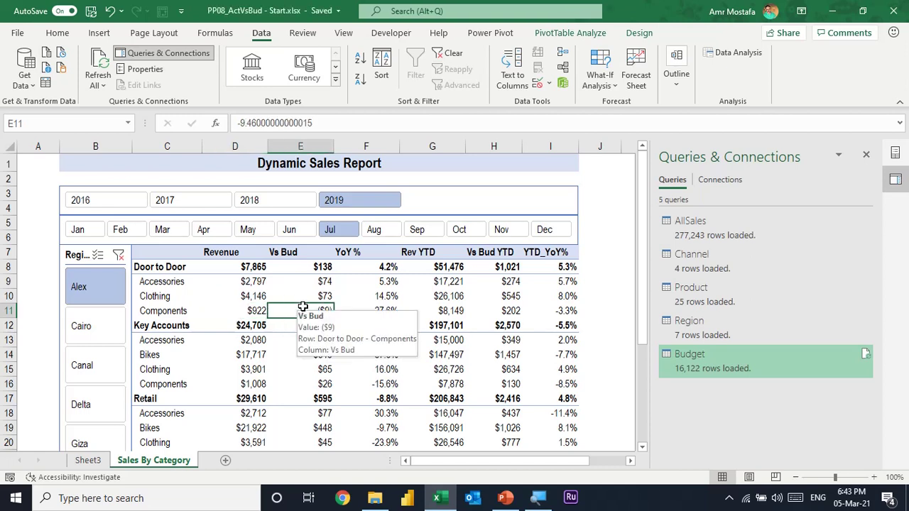